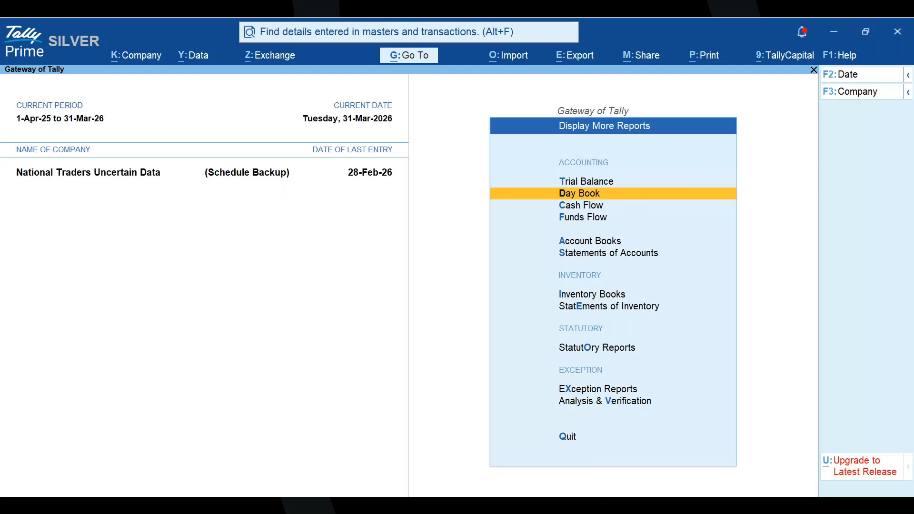
# - Open the GSTR-1 return from the GST reports under Statutory Reports
pyautogui.press('o')
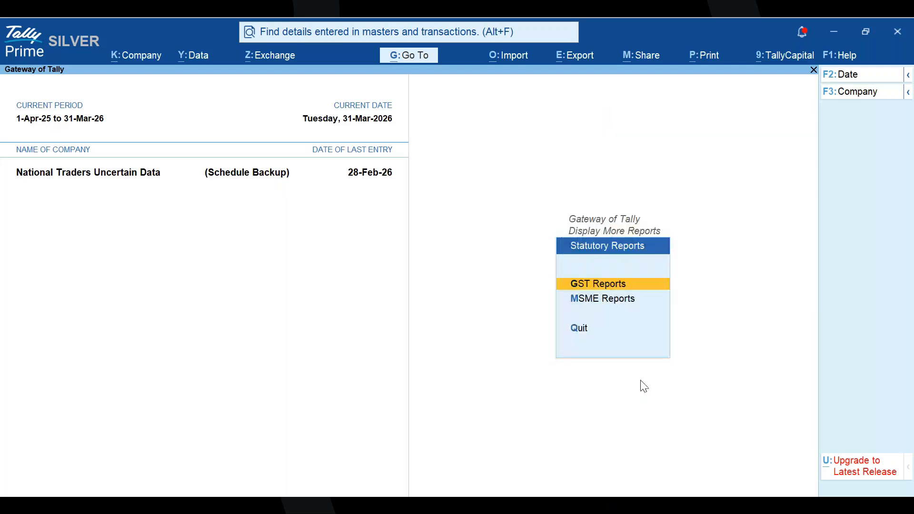
pyautogui.press('Return')
pyautogui.press('Down')
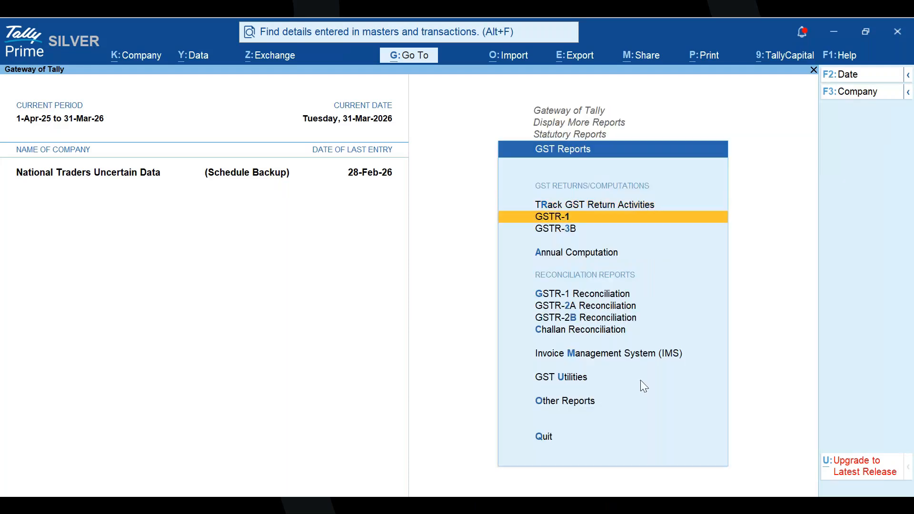
pyautogui.press('Return')
# - Set the GSTR-1 report period from 1-4-2025 to 30 April 2025
pyautogui.write('april 25')
pyautogui.press('Return')
pyautogui.write('30 apr')
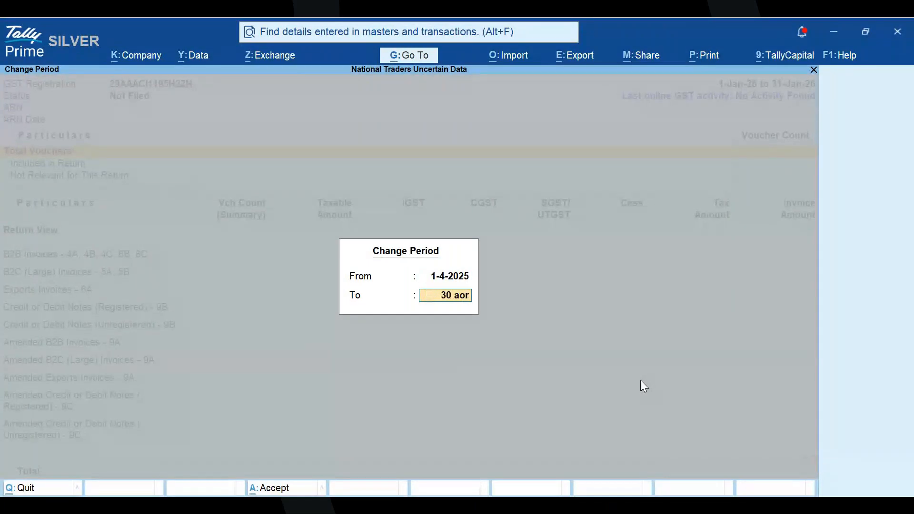
pyautogui.write('il')
pyautogui.press('Return')
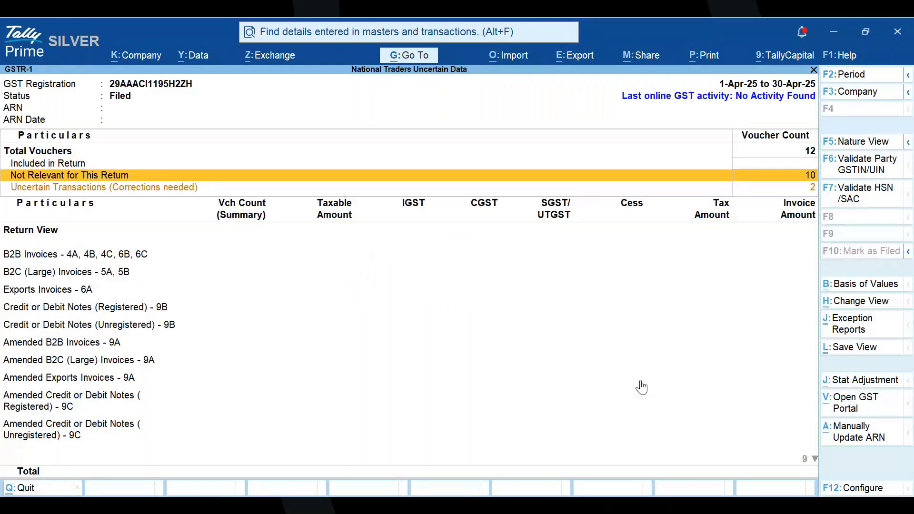
# - Set the GSTR-1 period to the full financial year, from April 2025 to March 2026
pyautogui.press('F2')
pyautogui.write('april')
pyautogui.press('Return')
pyautogui.write('marcg')
pyautogui.press('BackSpace')
pyautogui.write('h')
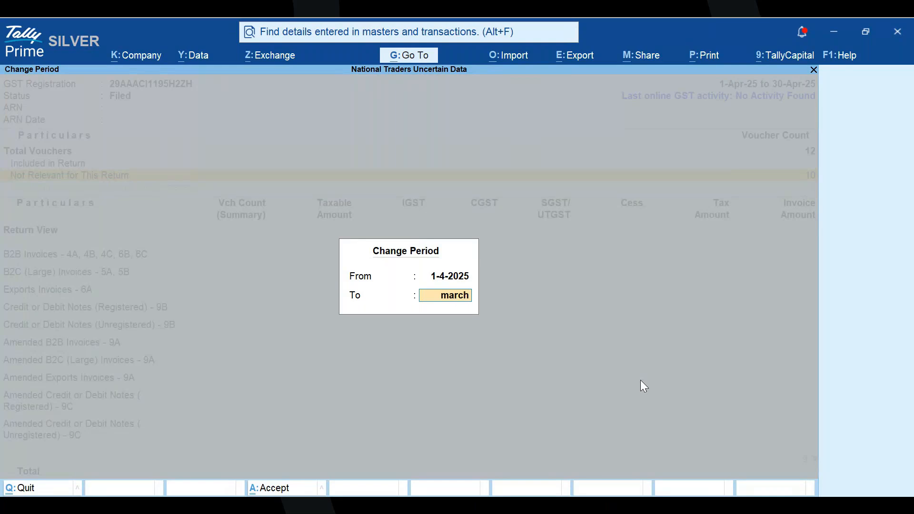
pyautogui.press('Return')
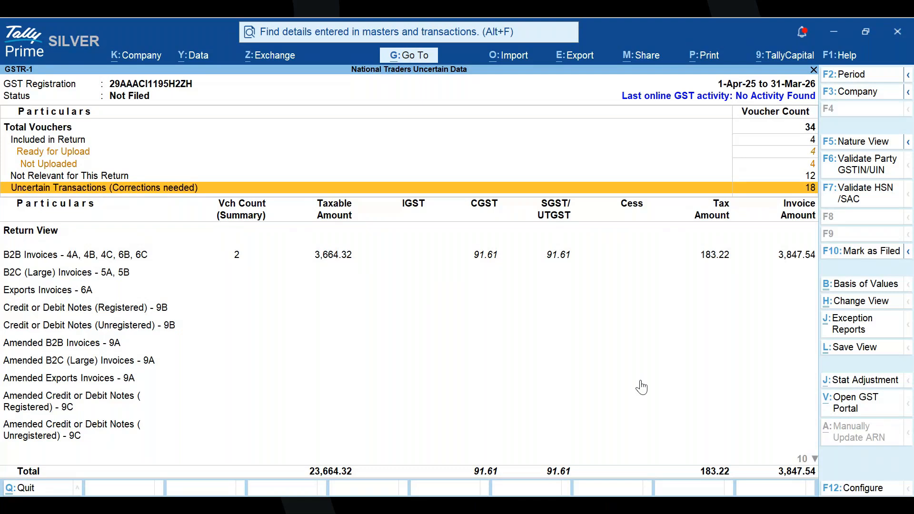
pyautogui.press('alt')
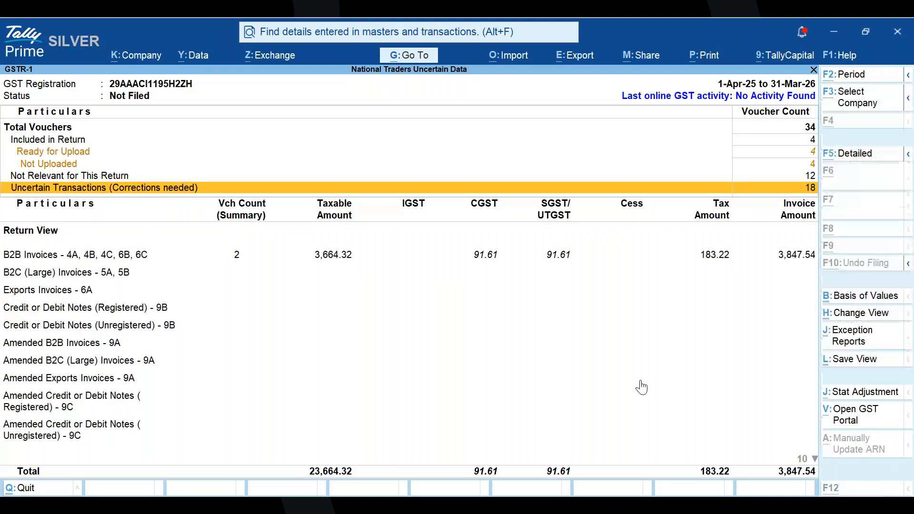
pyautogui.hotkey('alt', 'Tab')
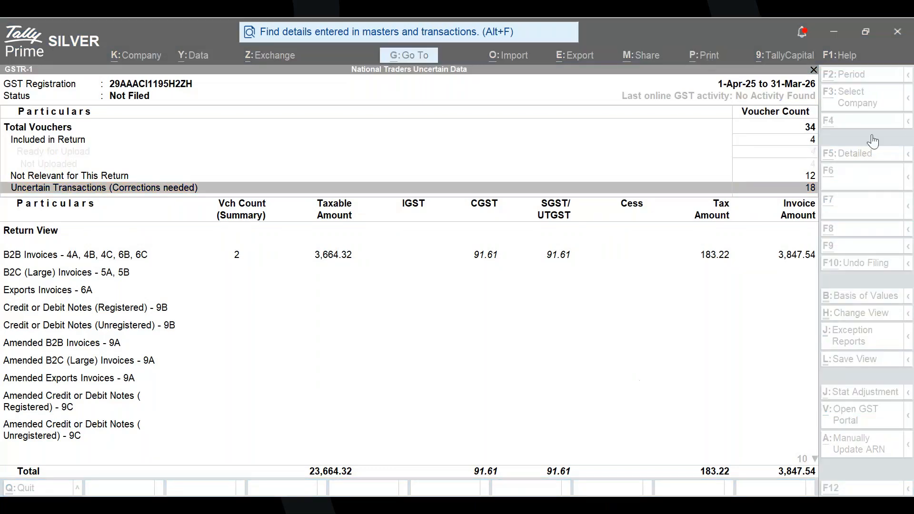
pyautogui.click(778, 379)
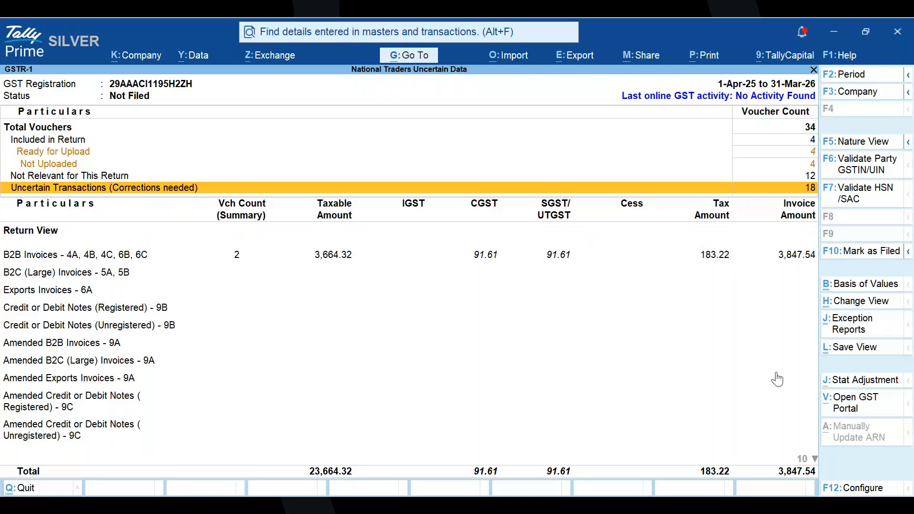
# - Open the Uncertain Transactions (Corrections needed) breakdown and go to its Invalid or Missing Information section
pyautogui.press('Return')
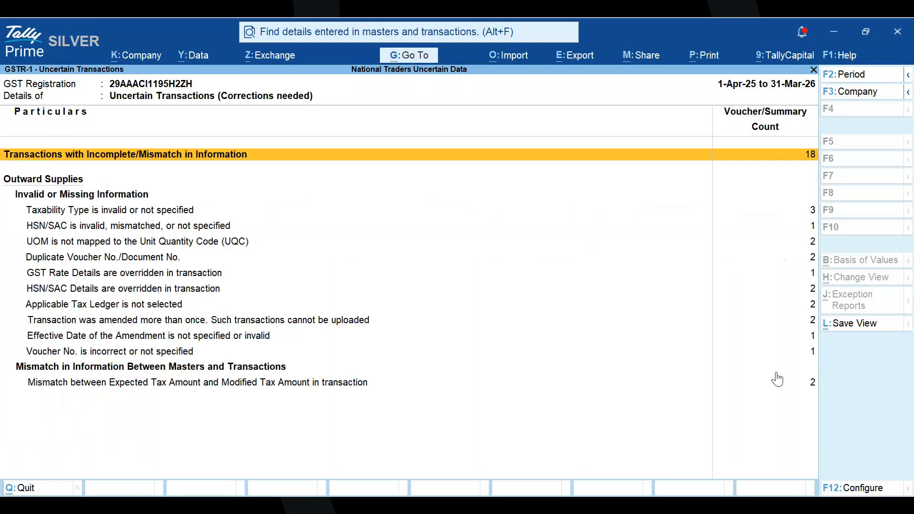
pyautogui.hotkey('alt', 'Tab')
pyautogui.click(778, 380)
pyautogui.press('Down')
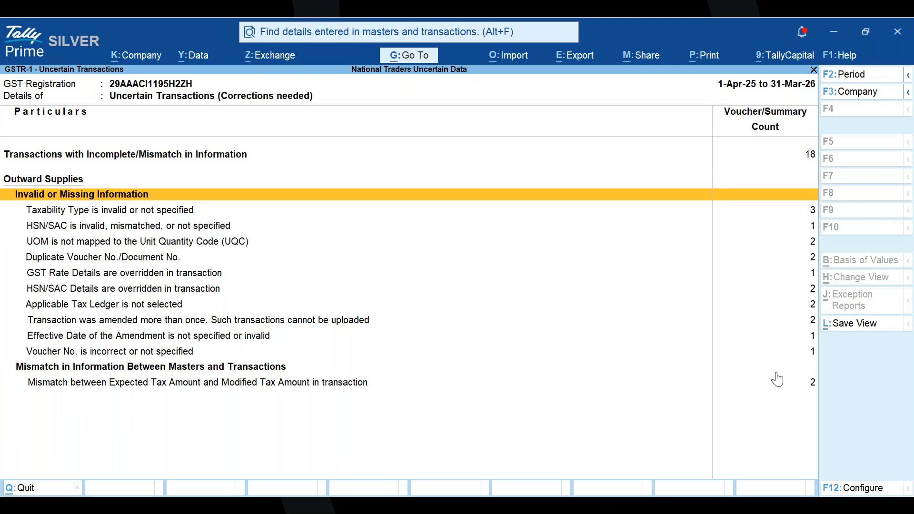
pyautogui.press('alt')
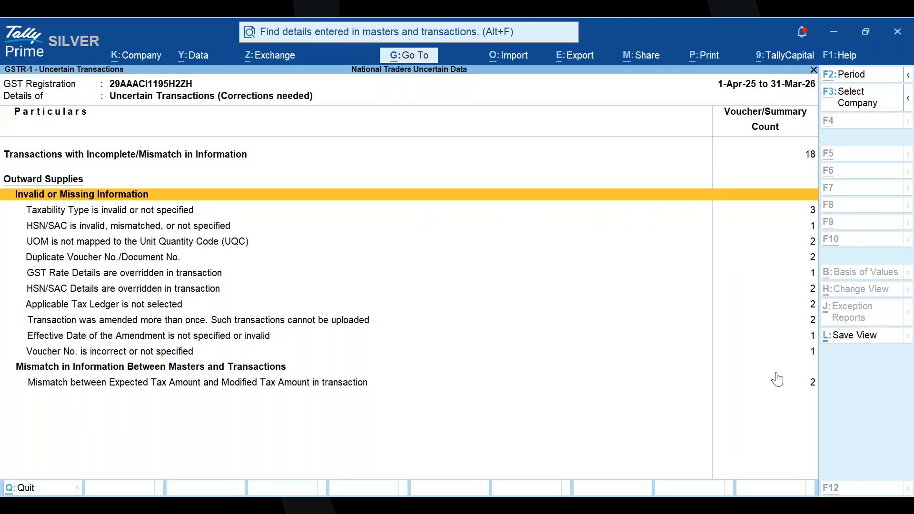
pyautogui.hotkey('alt', 'Tab')
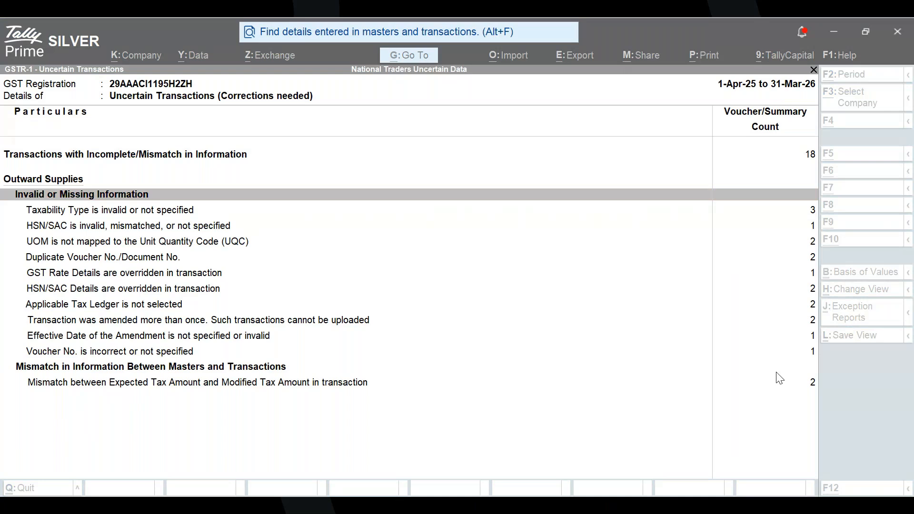
pyautogui.hotkey('alt', 'Tab')
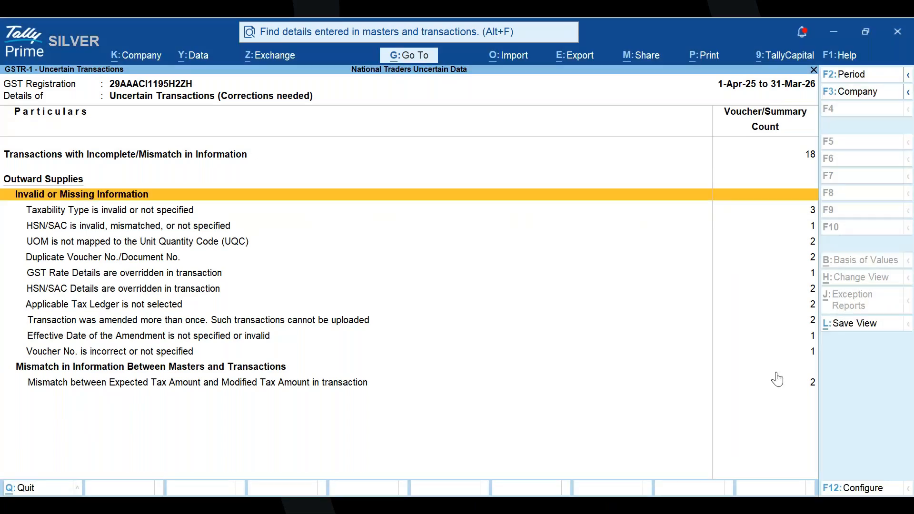
pyautogui.hotkey('alt', 'Tab')
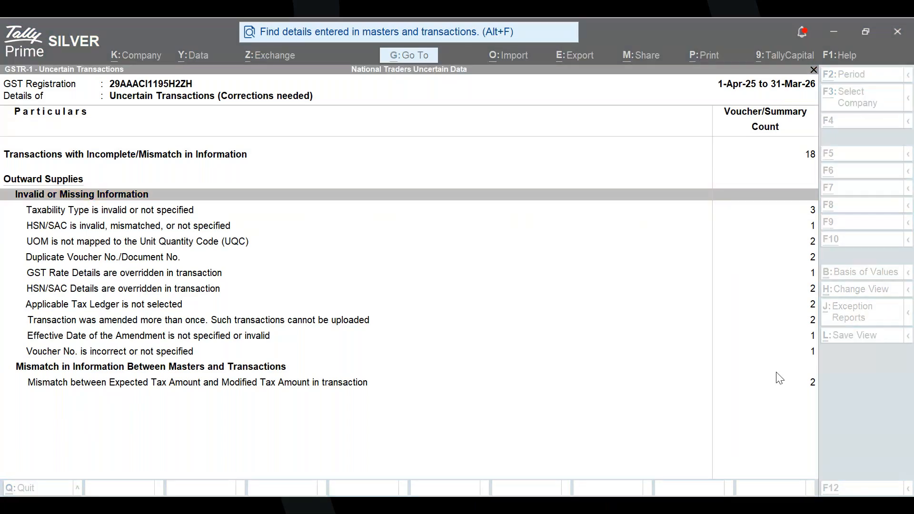
pyautogui.hotkey('alt', 'Tab')
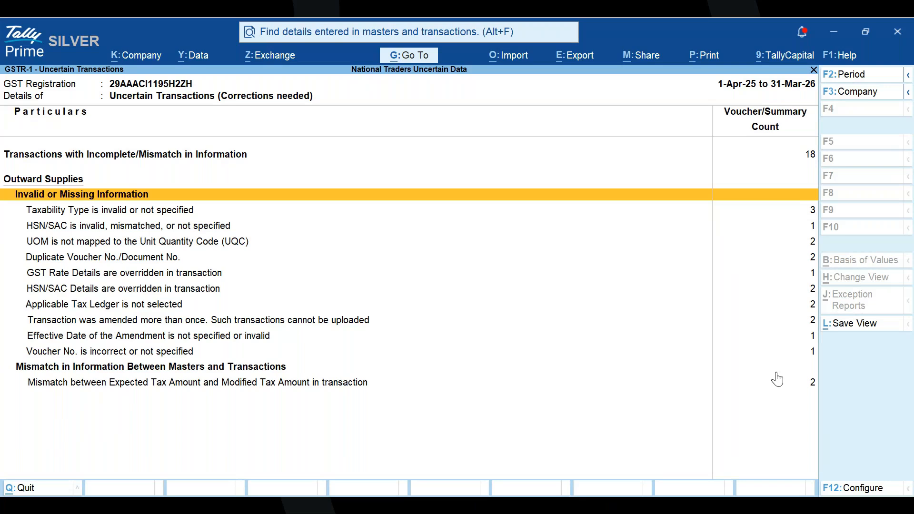
pyautogui.hotkey('alt', 'Tab')
pyautogui.hotkey('alt', 'Tab')
pyautogui.hotkey('alt', 'Tab')
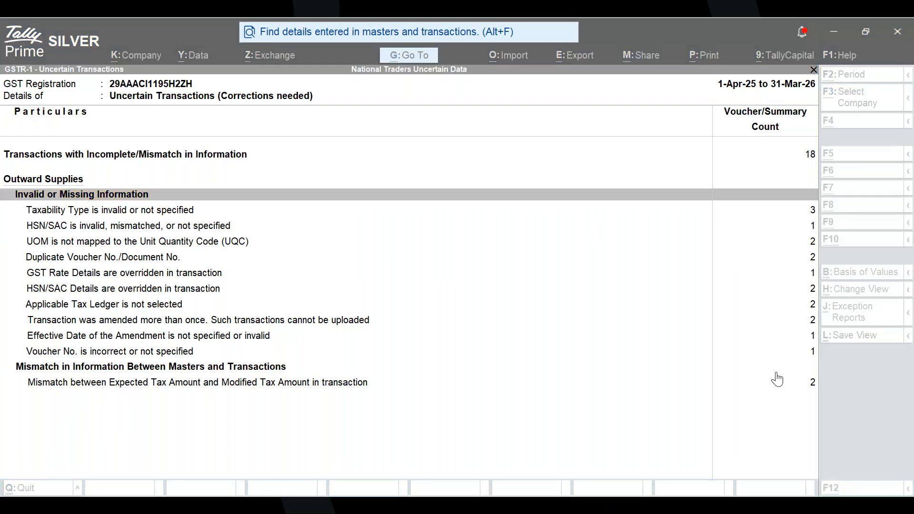
pyautogui.hotkey('alt', 'Tab')
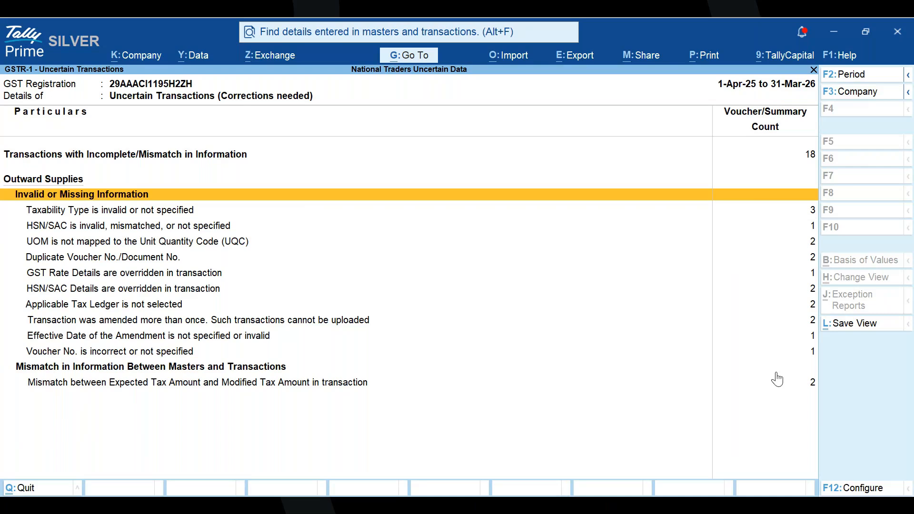
# - Open the vouchers under "HSN/SAC is invalid, mismatched, or not specified" and select the Komal Traders sales voucher of 3-Feb-26
pyautogui.press('Down')
pyautogui.press('Down')
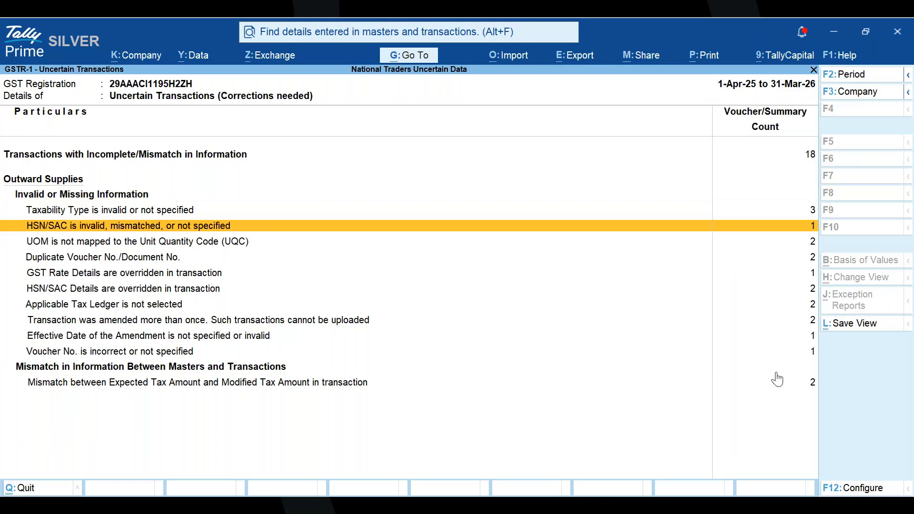
pyautogui.press('Return')
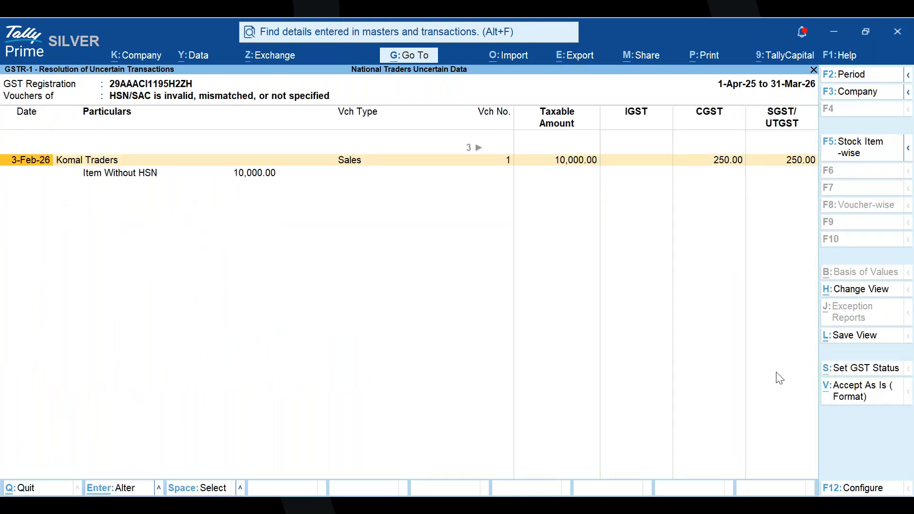
pyautogui.press('Down')
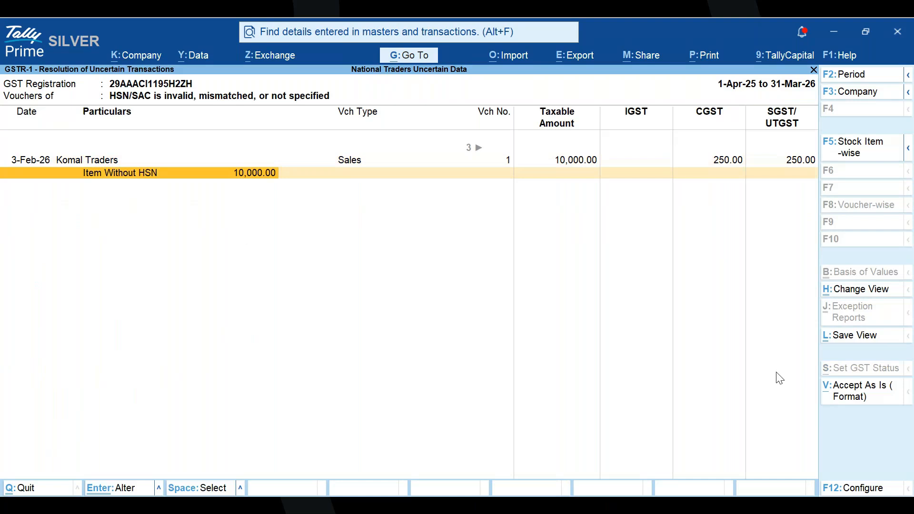
pyautogui.press('Up')
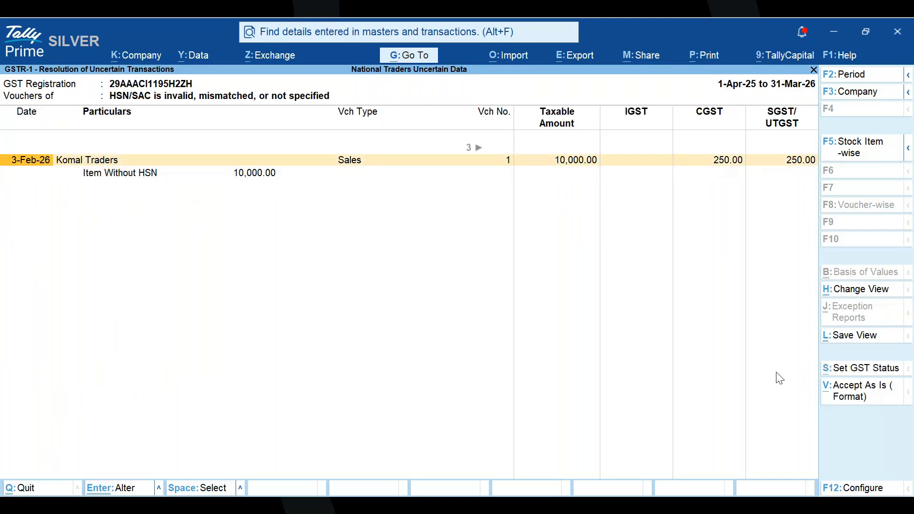
pyautogui.press('alt')
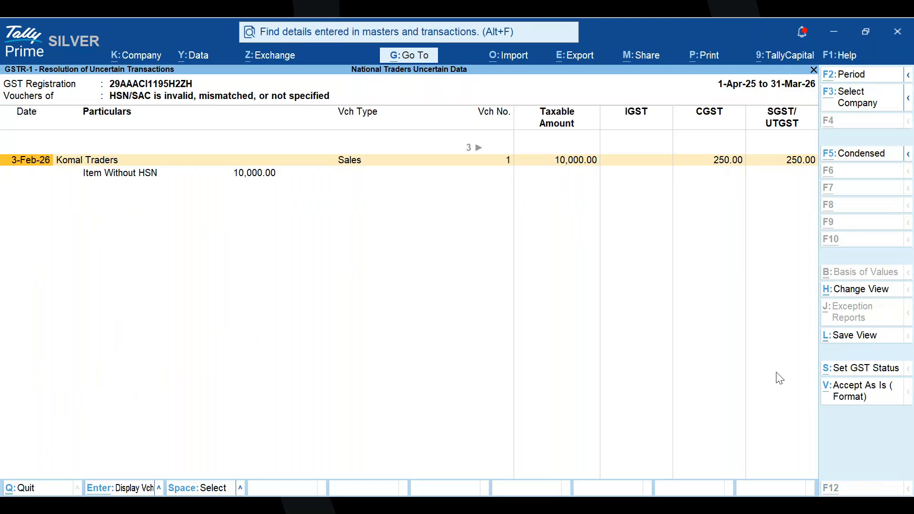
pyautogui.hotkey('alt', 's')
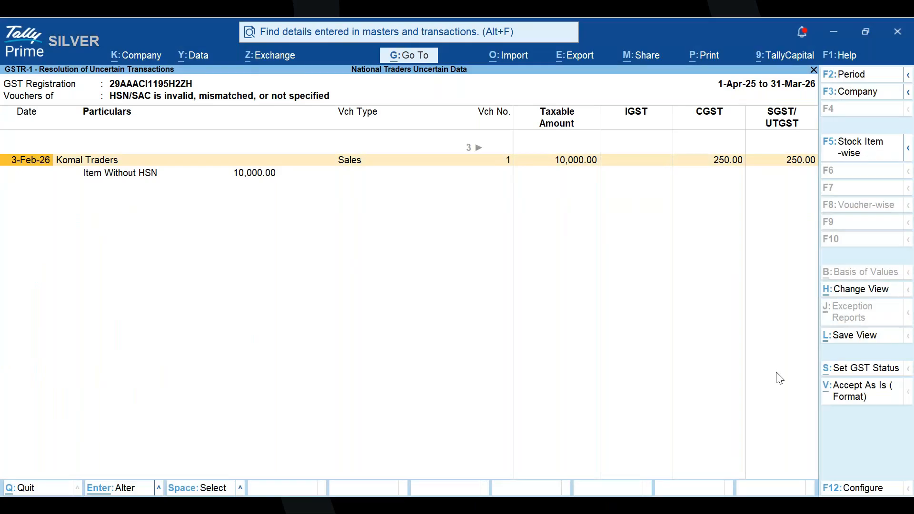
# - Open the Komal Traders sales voucher for alteration and accept its dispatch and party details to reach the item line
pyautogui.press('Return')
pyautogui.press('Return')
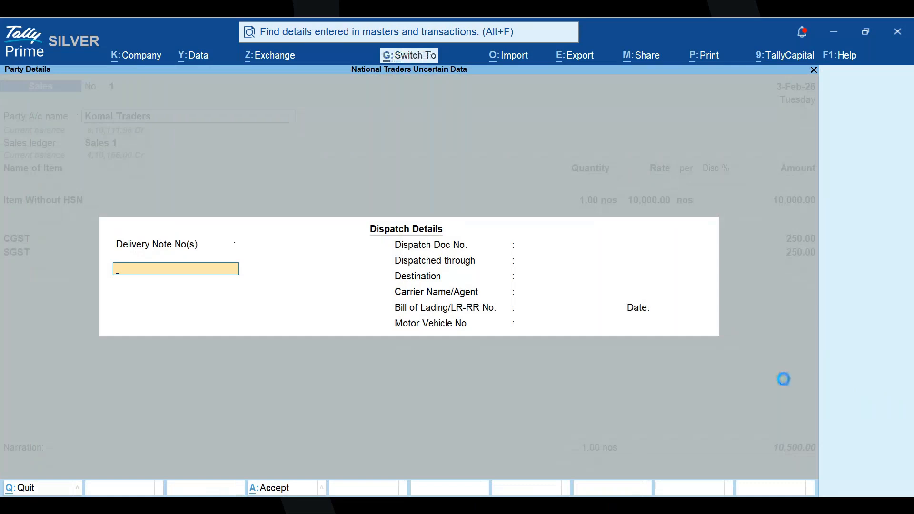
pyautogui.hotkey('ctrl', 'a')
pyautogui.hotkey('ctrl', 'a')
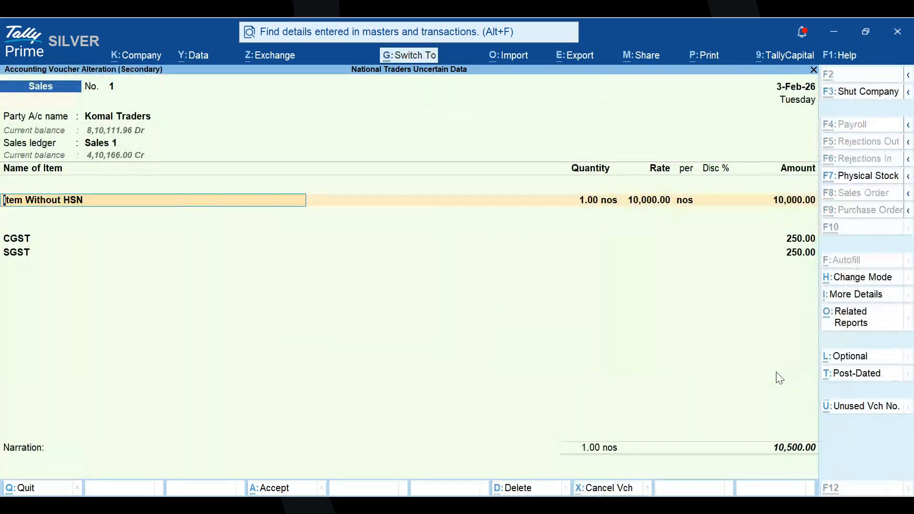
# - Open the stock item master of "Item Without HSN" for alteration and go to its GST applicability setting
pyautogui.hotkey('ctrl', 'Return')
pyautogui.press('Return')
pyautogui.press('Return')
pyautogui.press('Return')
pyautogui.press('Return')
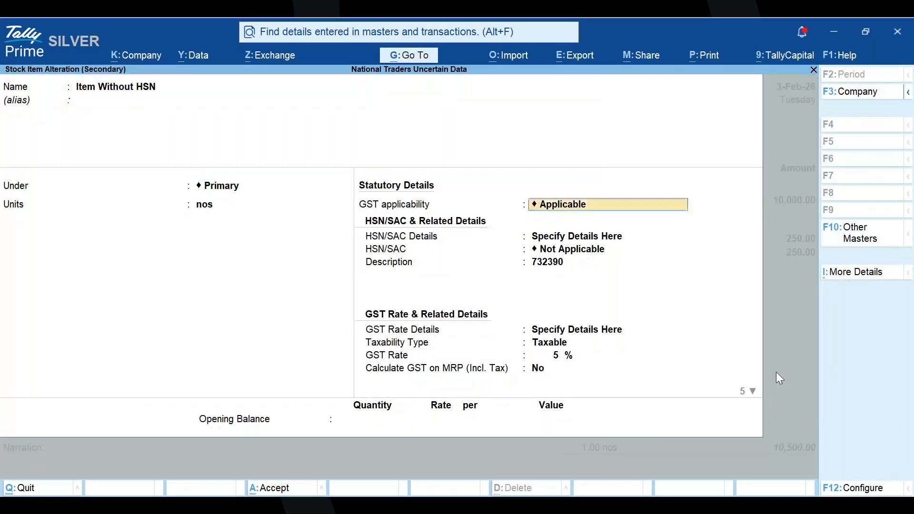
# - Return to the stock item's HSN/SAC field and highlight code 0101 in the list of HSN/SAC codes
pyautogui.press('Return')
pyautogui.press('Return')
pyautogui.press('Return')
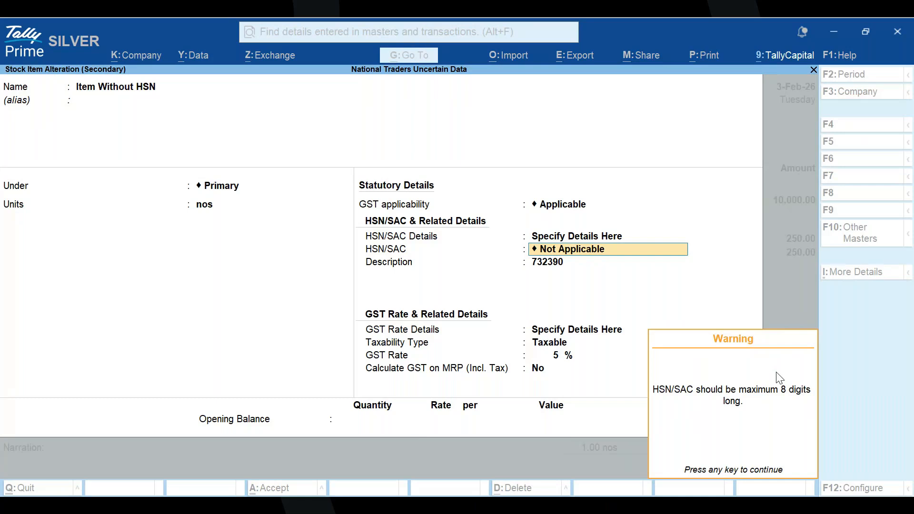
pyautogui.press('Return')
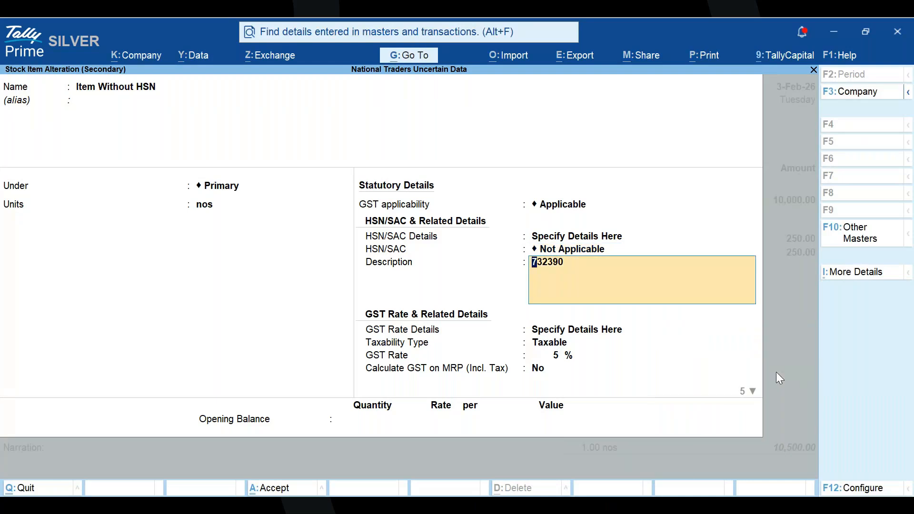
pyautogui.press('BackSpace')
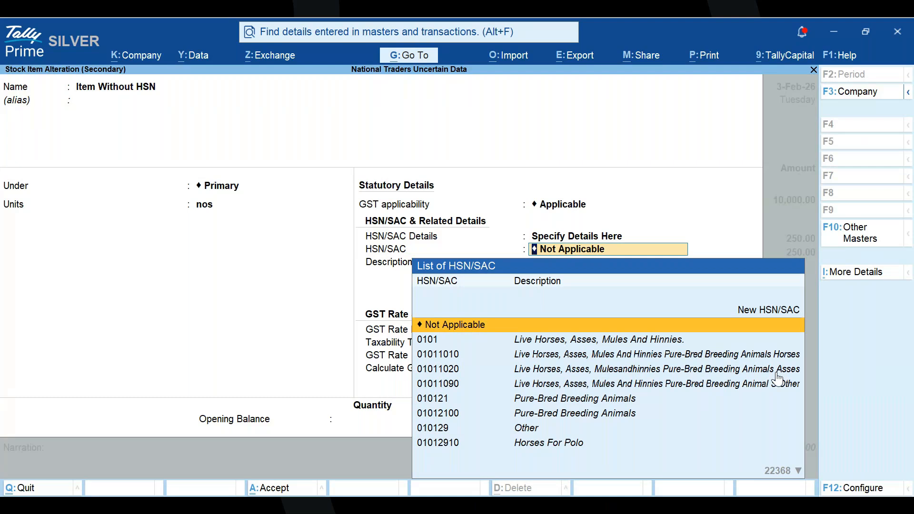
pyautogui.press('Down')
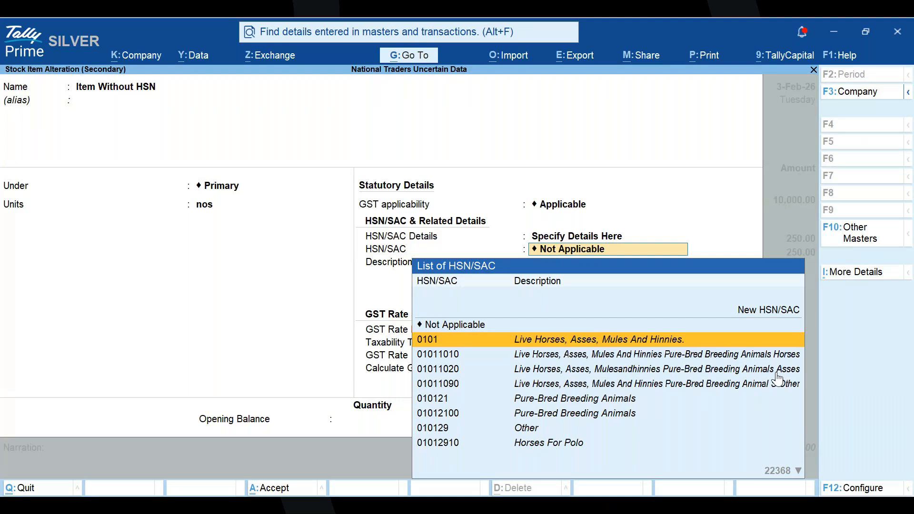
pyautogui.press('alt')
pyautogui.hotkey('alt', 'Tab')
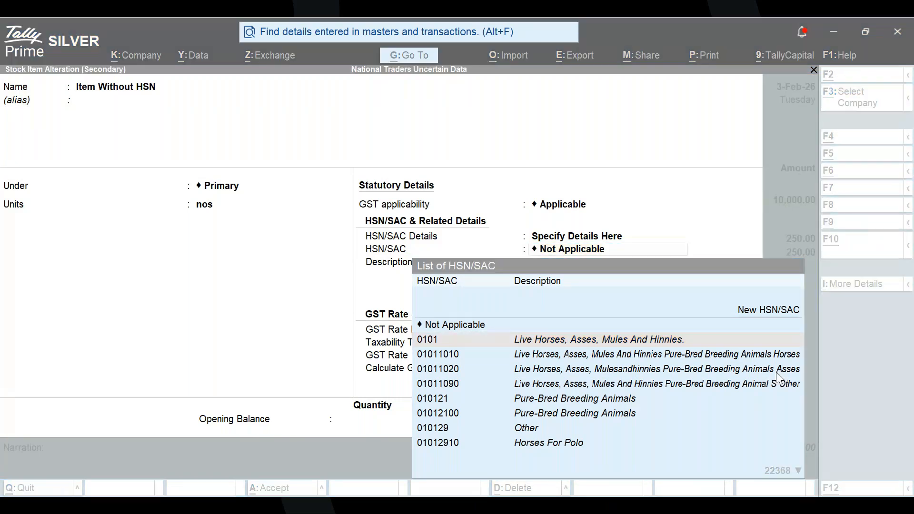
pyautogui.hotkey('alt', 'Tab')
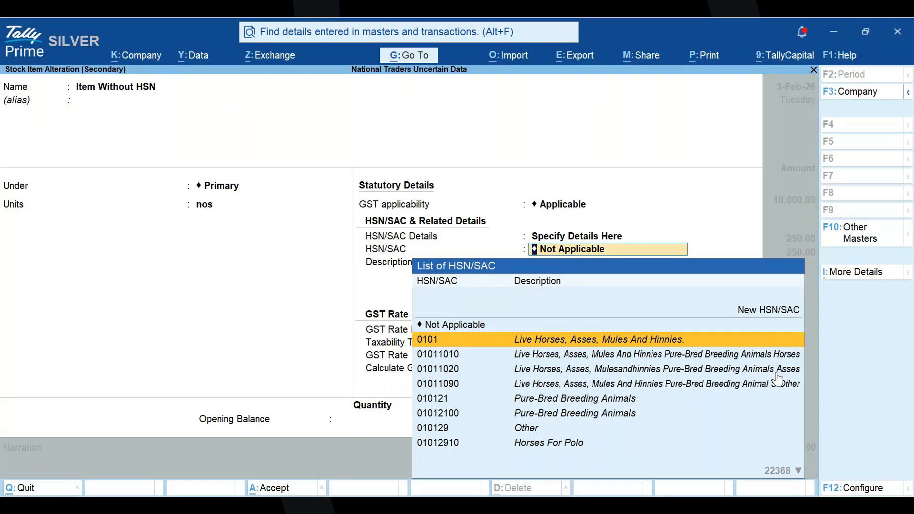
pyautogui.hotkey('alt', 'Tab')
pyautogui.hotkey('alt', 'Tab')
pyautogui.press('alt')
pyautogui.hotkey('alt', 'Tab')
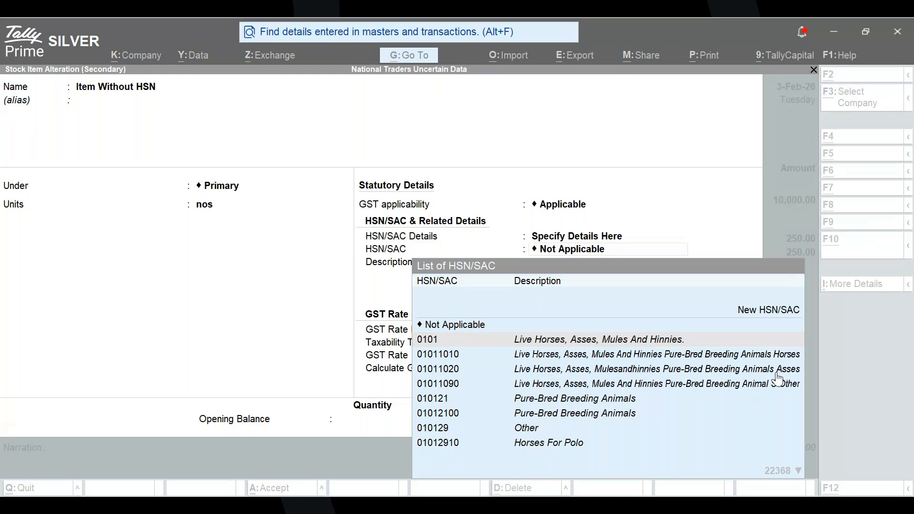
pyautogui.hotkey('alt', 'Tab')
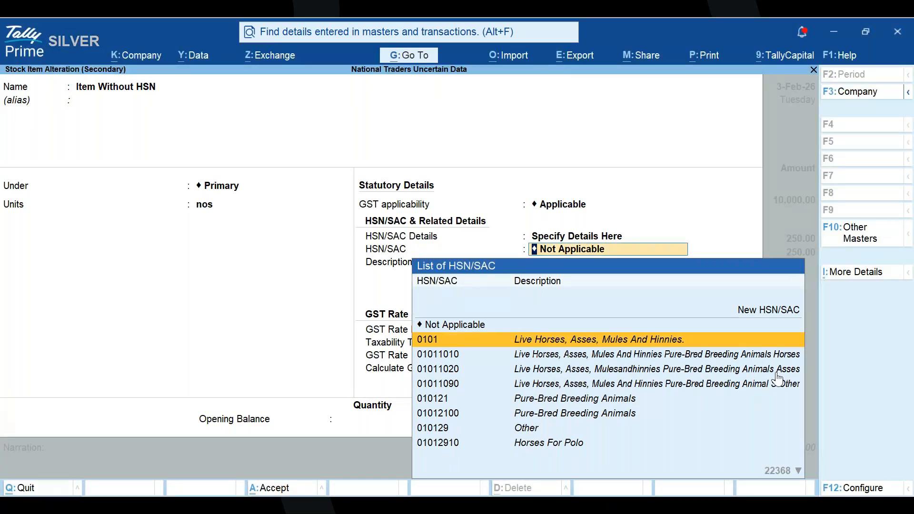
# - Open the entry for a new HSN/SAC code on the stock item, and quit the item's alteration without saving
pyautogui.write('C')
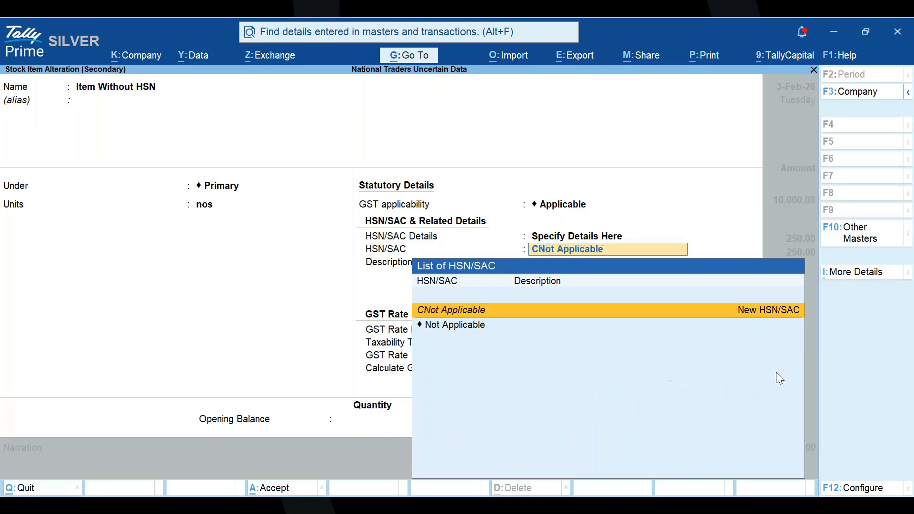
pyautogui.press('BackSpace')
pyautogui.press('Up')
pyautogui.press('Return')
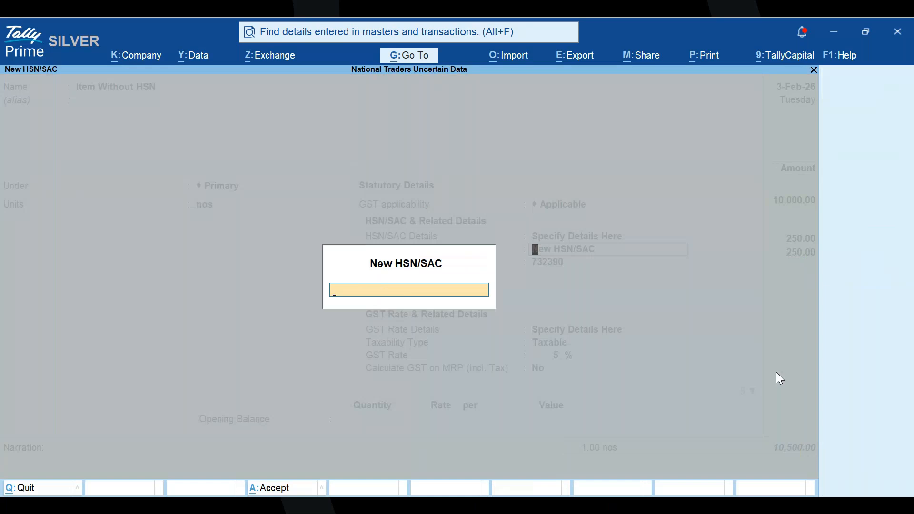
pyautogui.press('Escape')
pyautogui.press('Down')
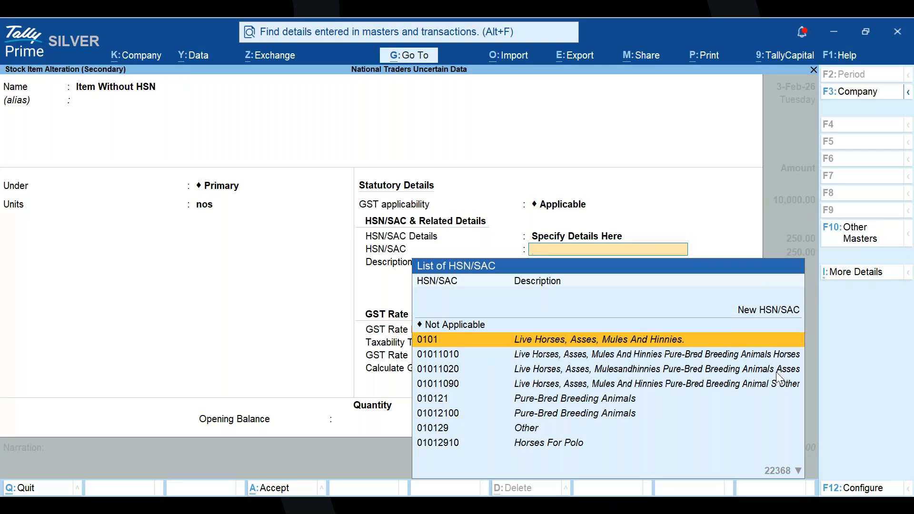
pyautogui.press('Escape')
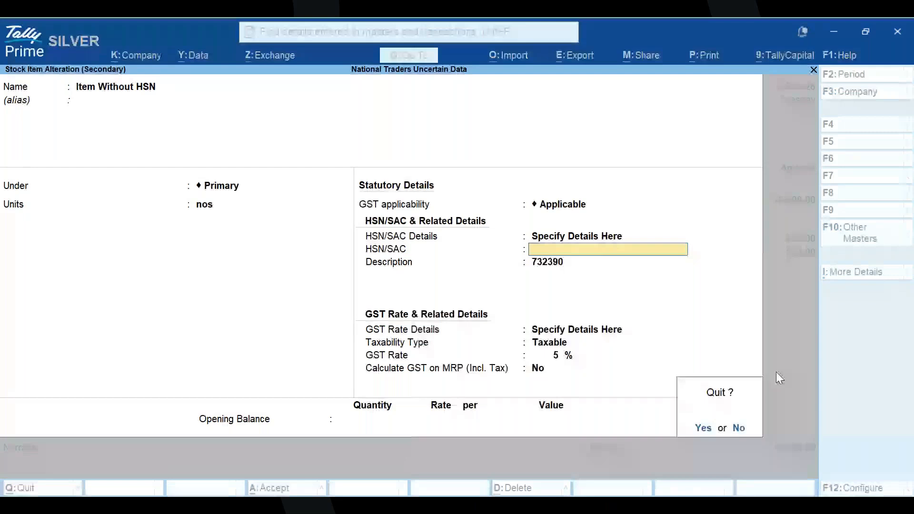
pyautogui.press('y')
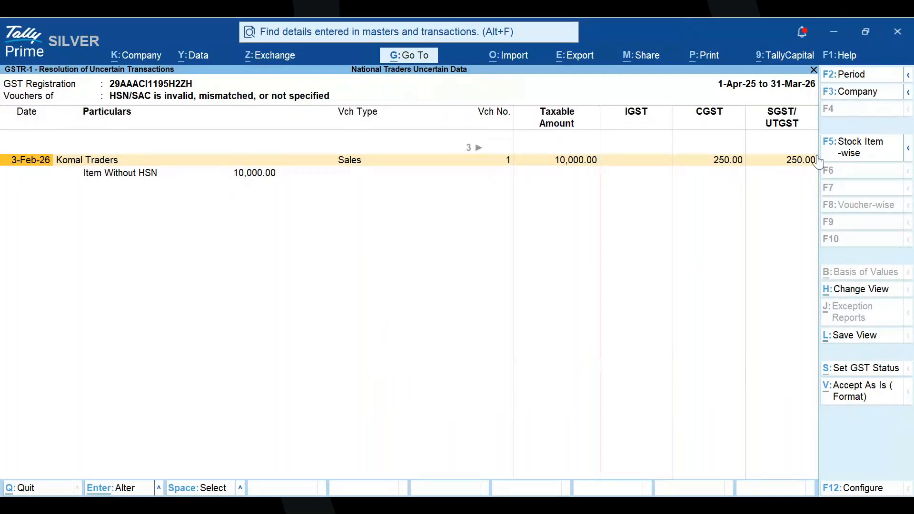
# - View the invalid HSN/SAC transactions stock item-wise, and return to the list of uncertain transactions
pyautogui.click(842, 158)
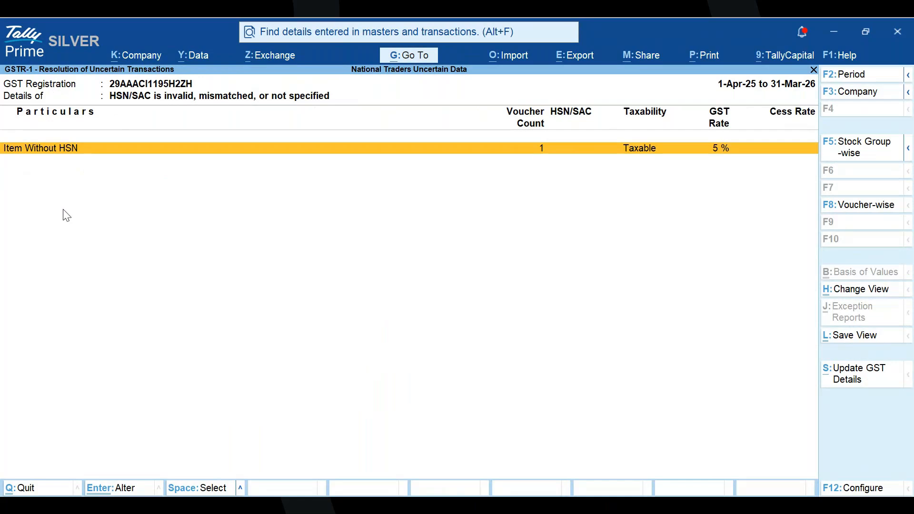
pyautogui.click(850, 152)
pyautogui.press('Escape')
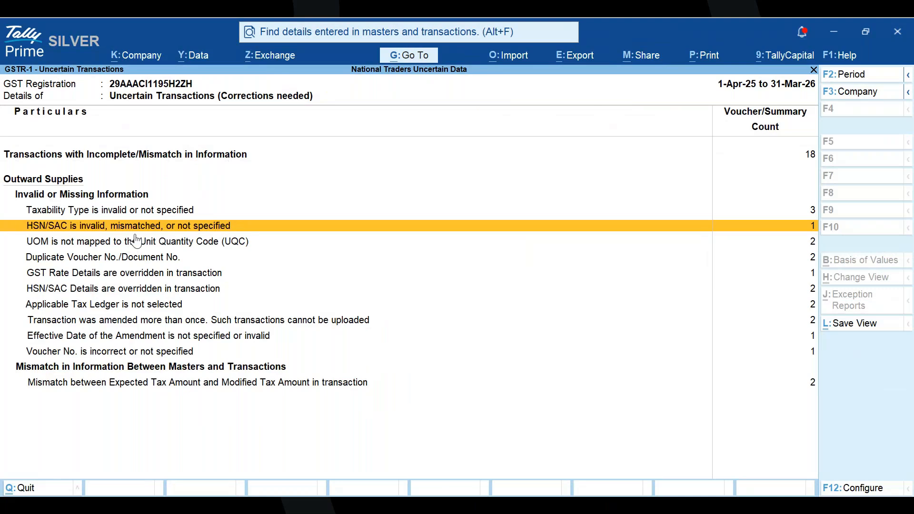
# - Open "UOM is not mapped to the Unit Quantity Code (UQC)" and view the UQC update options for the pcs unit without applying any
pyautogui.click(81, 244)
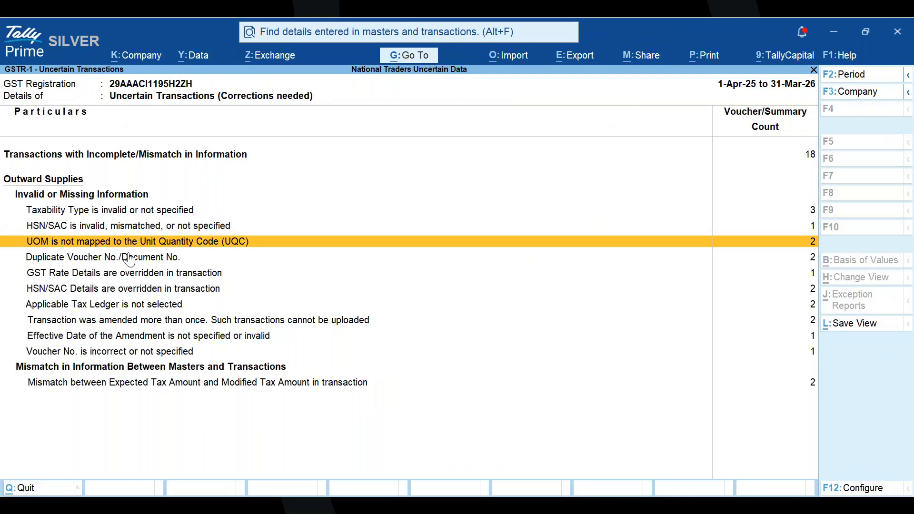
pyautogui.press('Return')
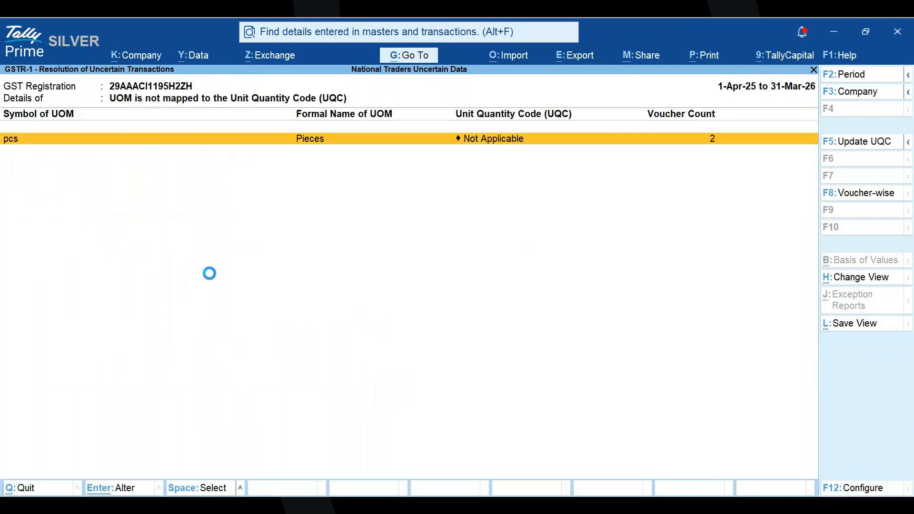
pyautogui.press('F5')
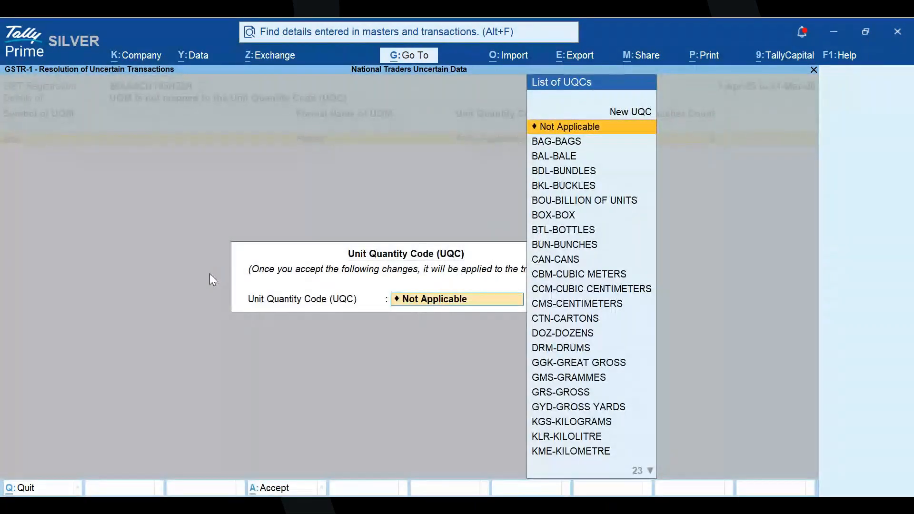
pyautogui.press('Escape')
pyautogui.press('Escape')
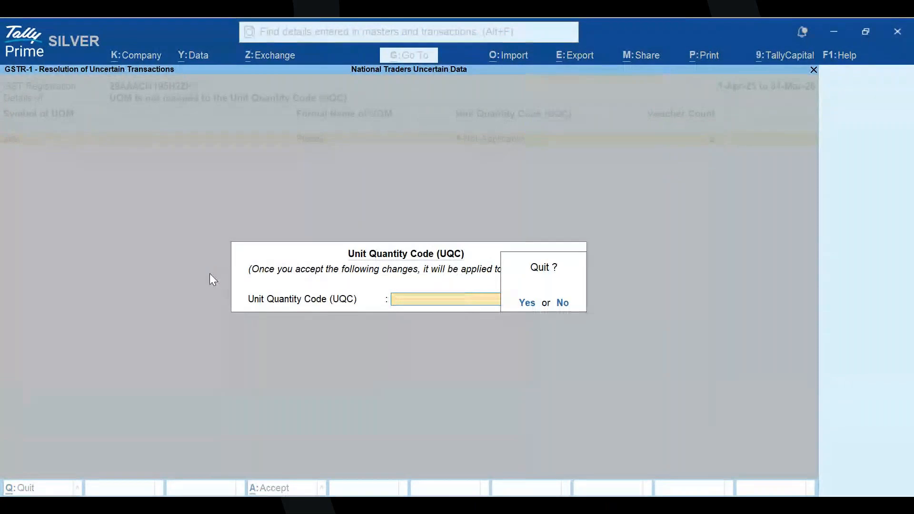
pyautogui.press('y')
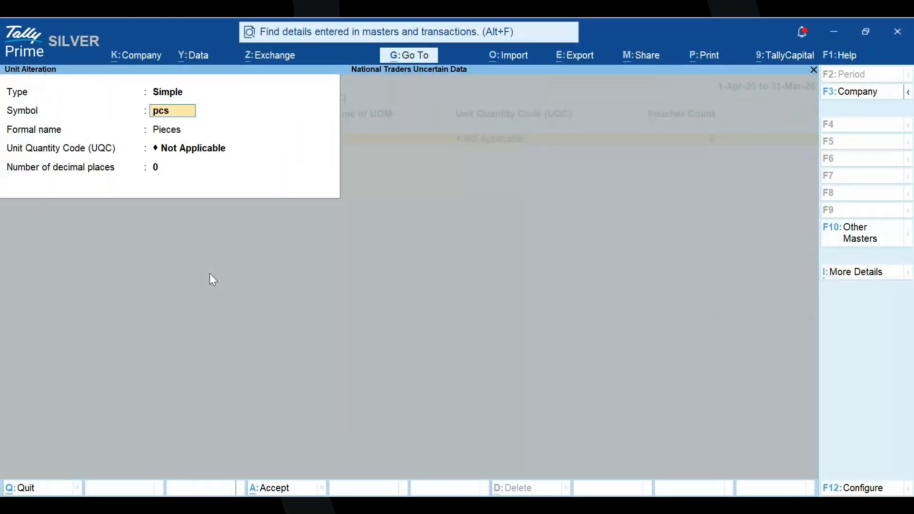
# - Try mapping the pcs unit to the UQC PCS-PIECES in its master, and quit without setting an effective date or saving
pyautogui.press('Return')
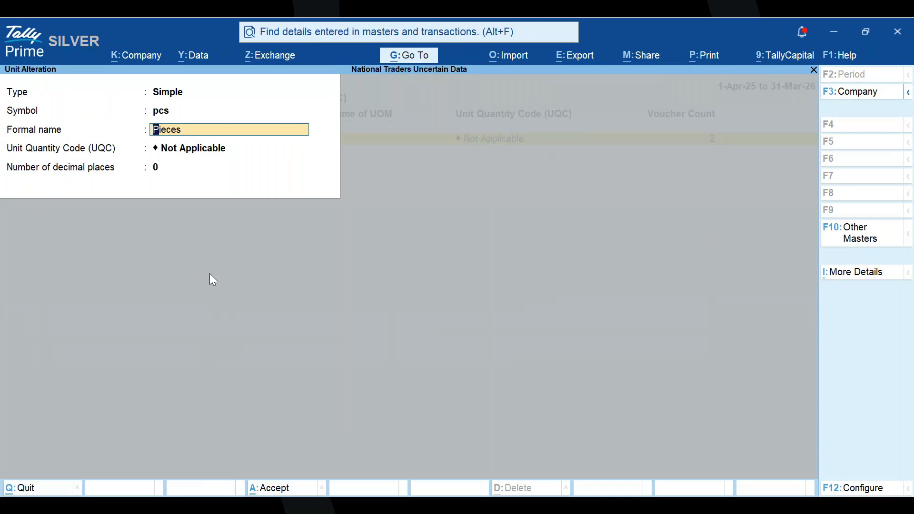
pyautogui.press('Return')
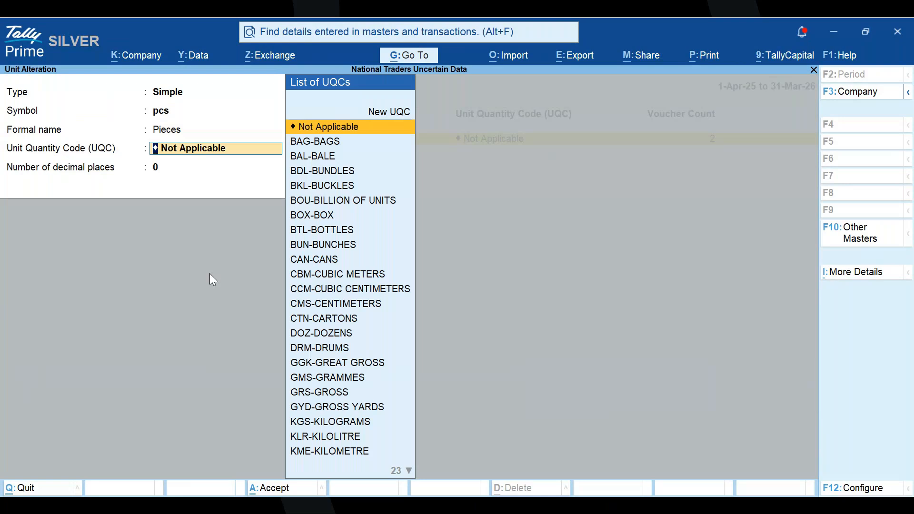
pyautogui.write('pi')
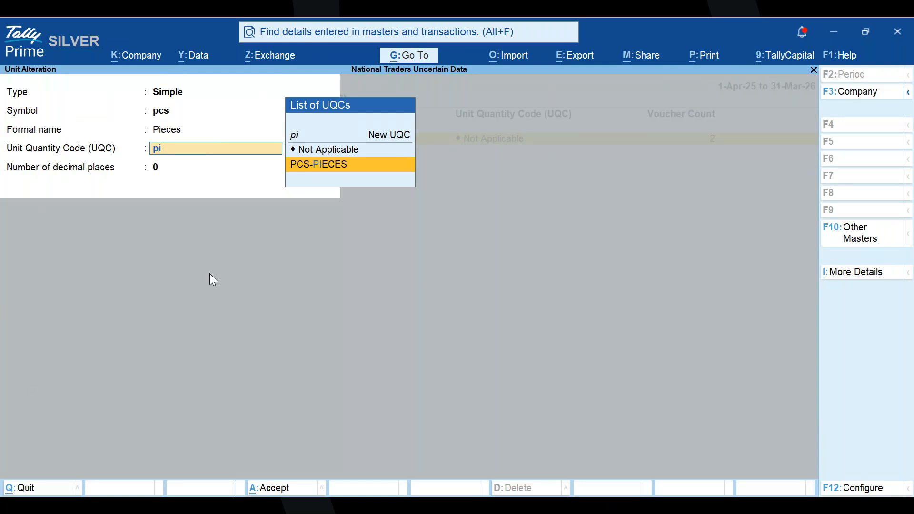
pyautogui.press('Return')
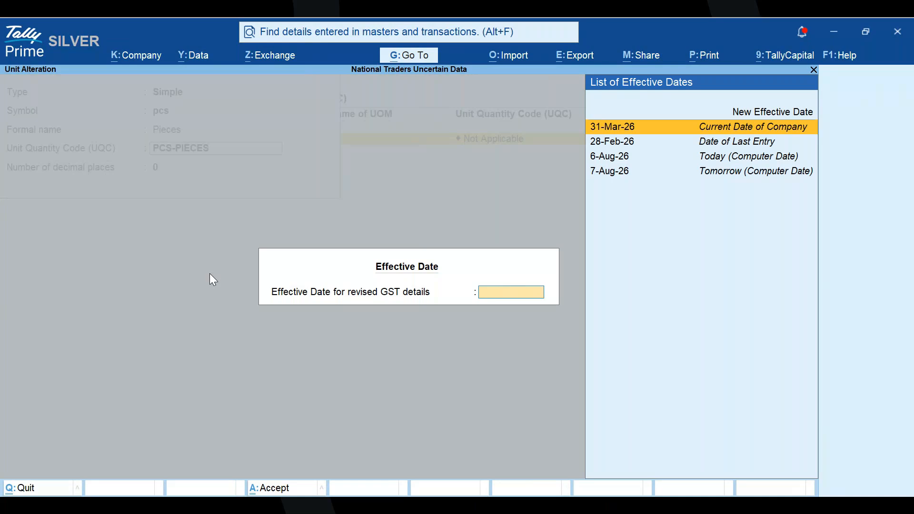
pyautogui.press('Escape')
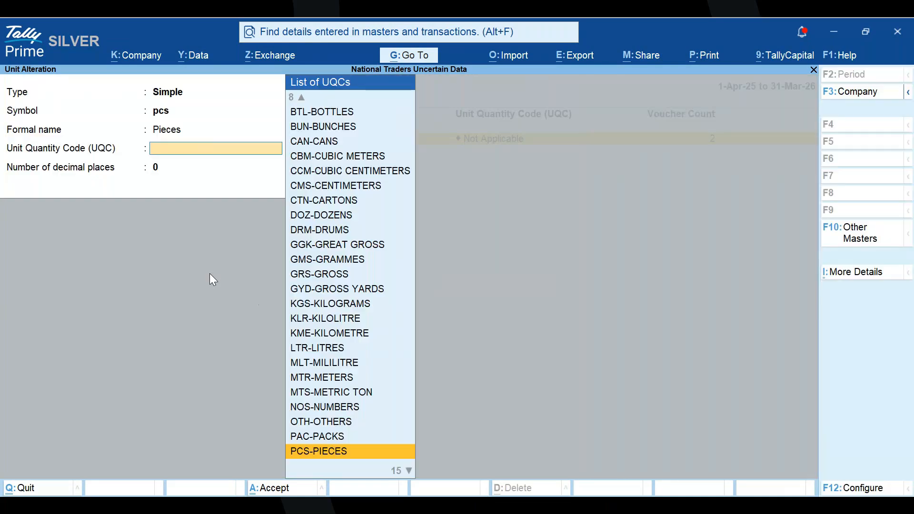
pyautogui.press('Escape')
pyautogui.press('y')
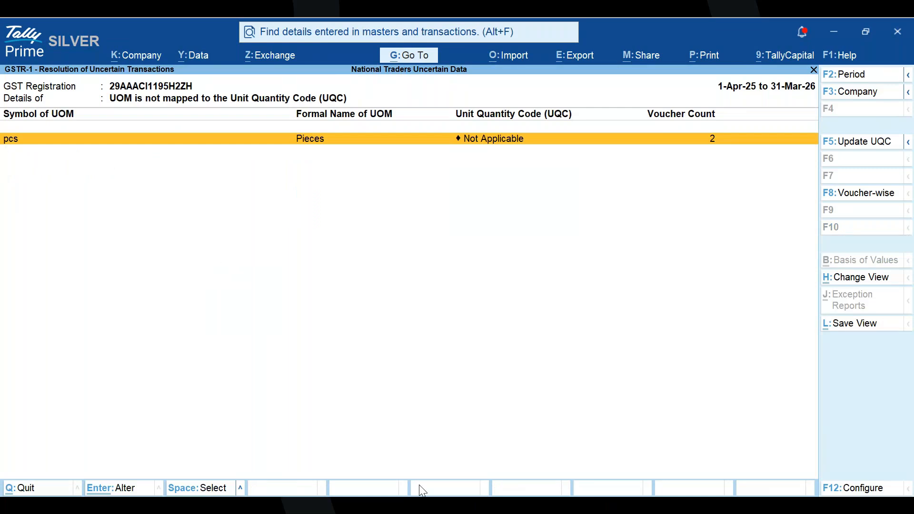
# - Return to the list of uncertain transactions and open the details of "Duplicate Voucher No./Document No."
pyautogui.click(423, 504)
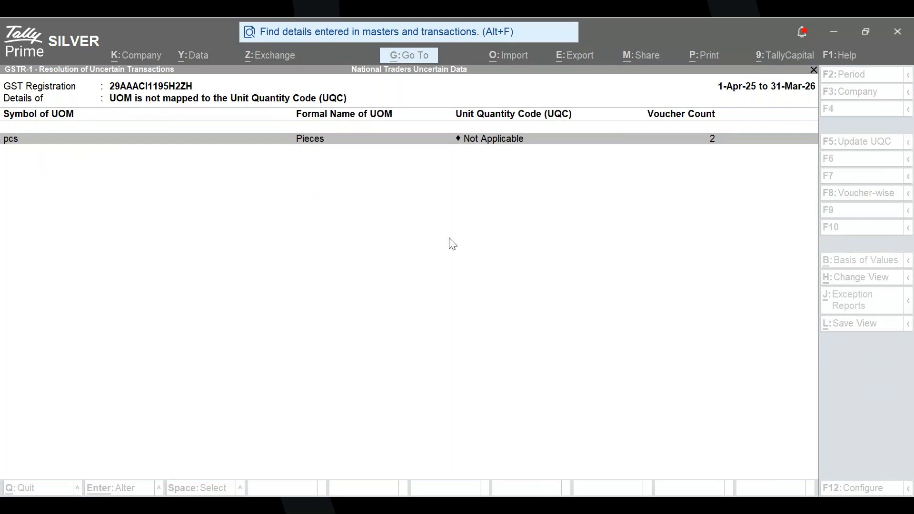
pyautogui.click(388, 310)
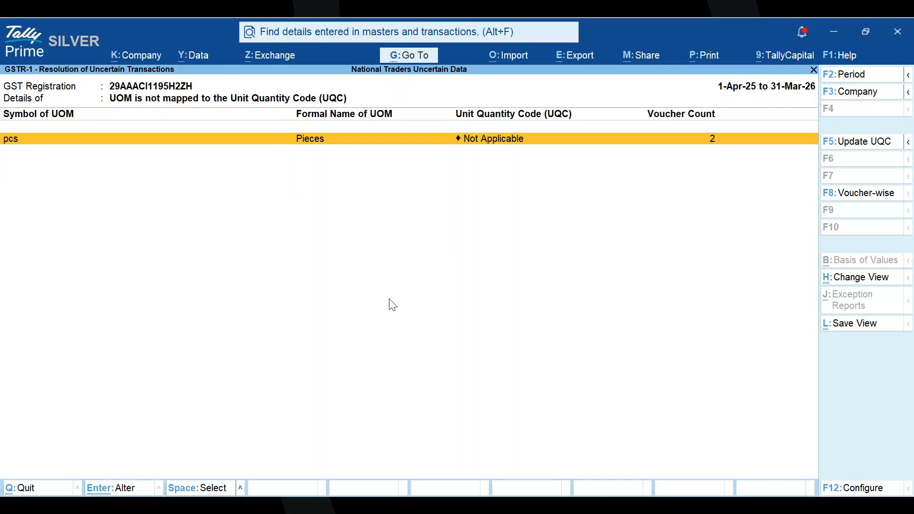
pyautogui.press('Escape')
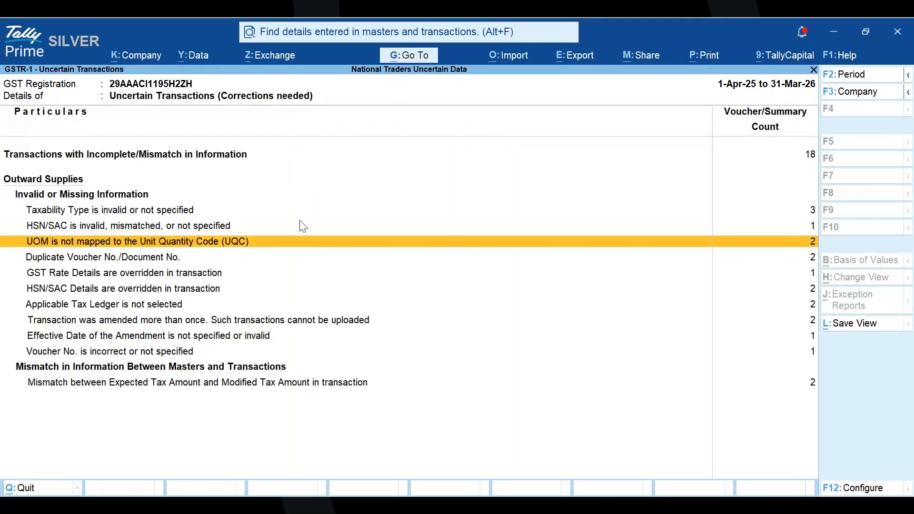
pyautogui.press('Down')
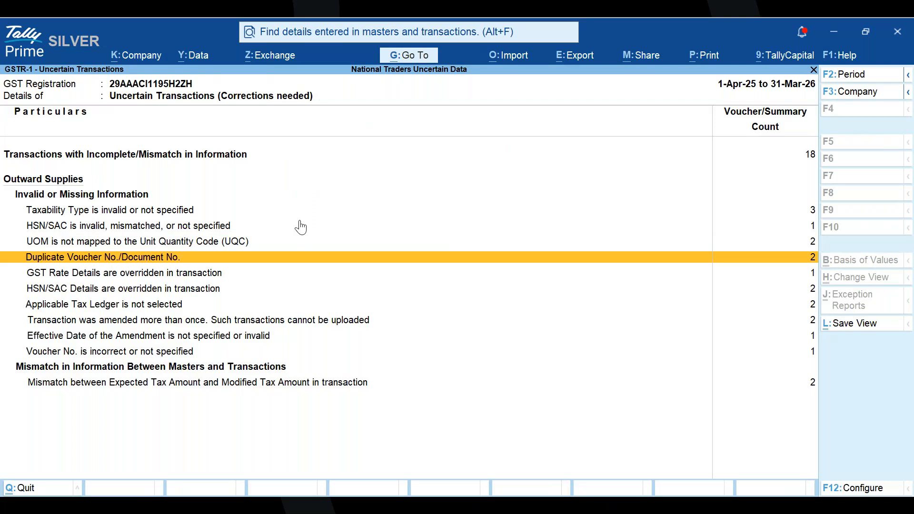
pyautogui.press('Return')
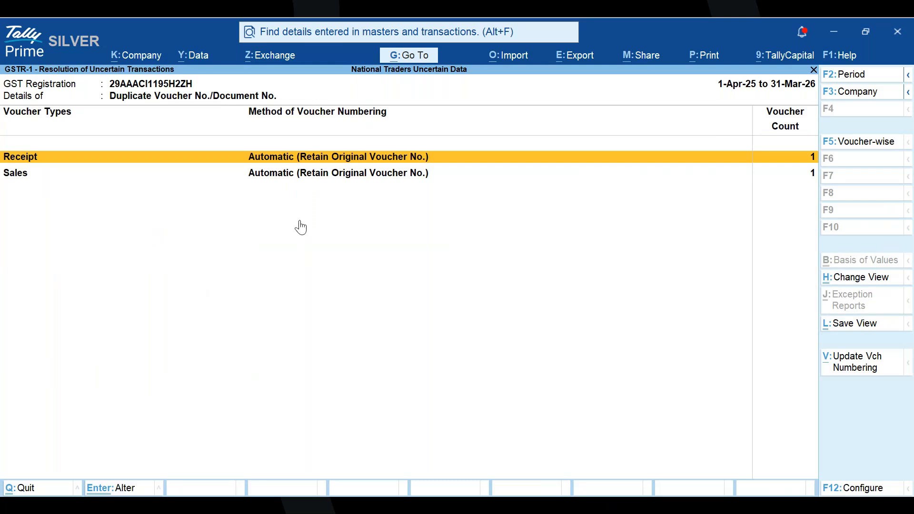
pyautogui.press('Escape')
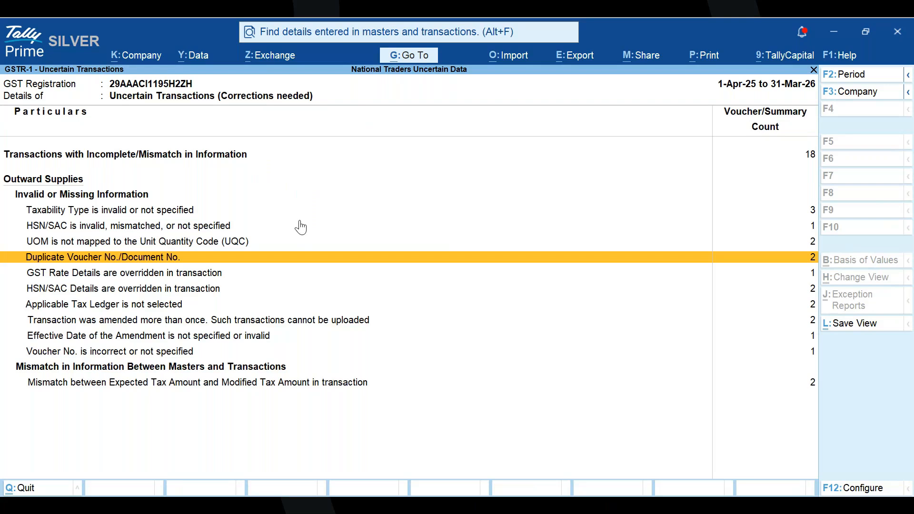
pyautogui.press('Return')
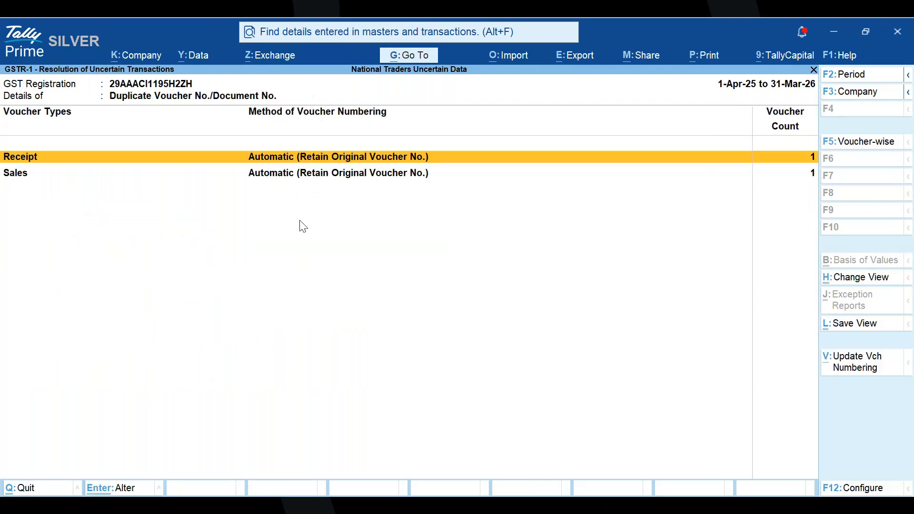
# - View the duplicate-numbered vouchers of the Receipt voucher type, and return to the list of uncertain transactions
pyautogui.press('Return')
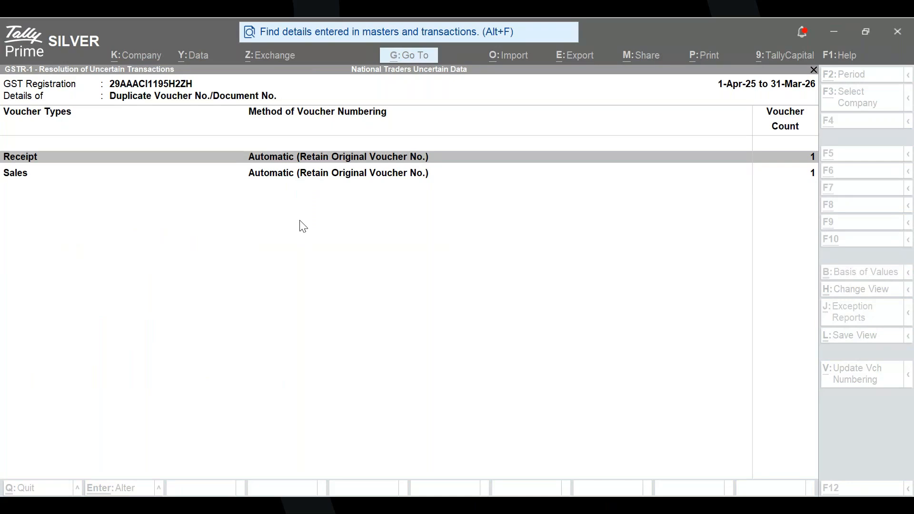
pyautogui.press('Return')
pyautogui.click(566, 507)
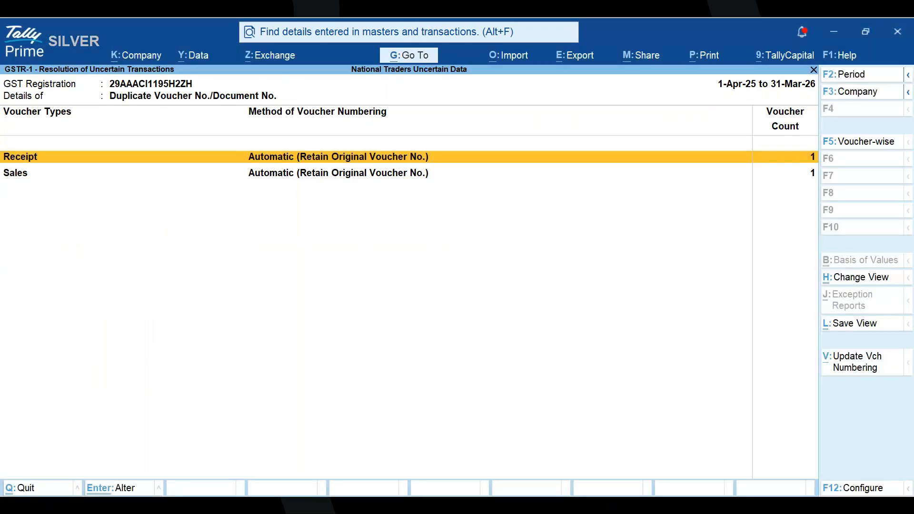
pyautogui.hotkey('alt', 'Tab')
pyautogui.press('Return')
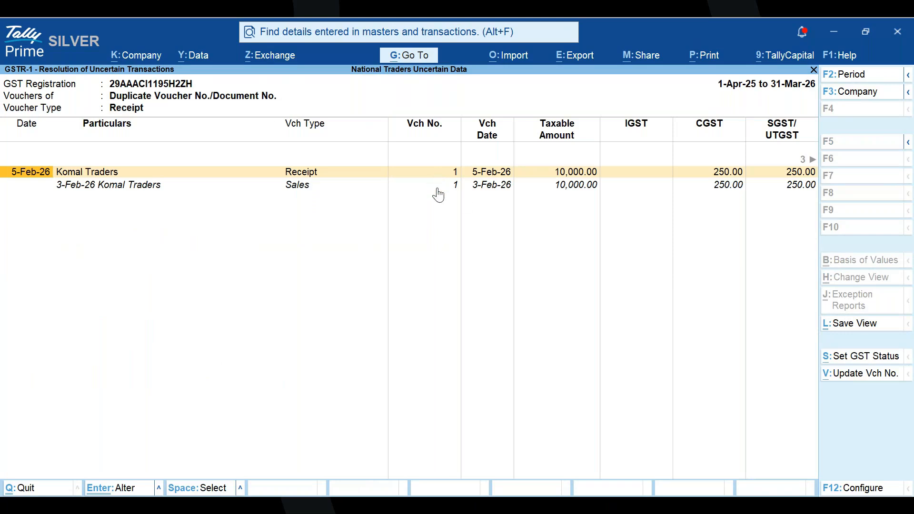
pyautogui.press('Escape')
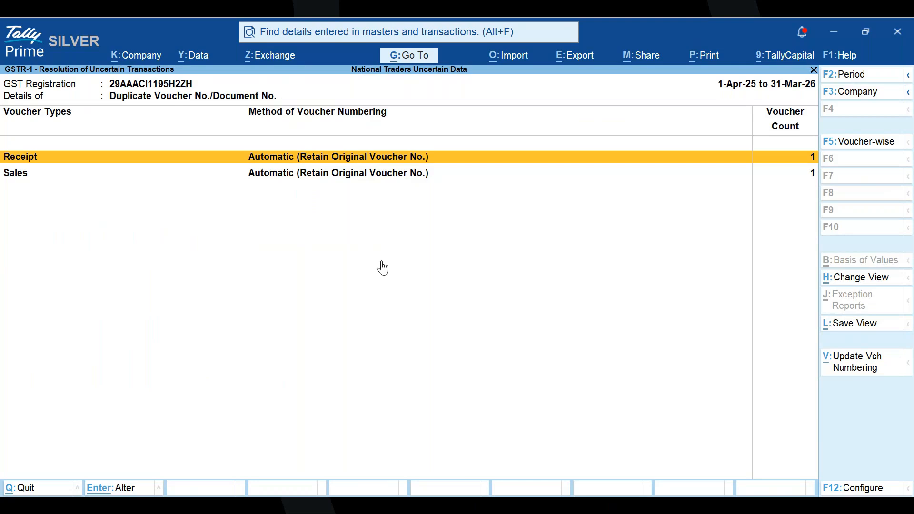
pyautogui.press('Escape')
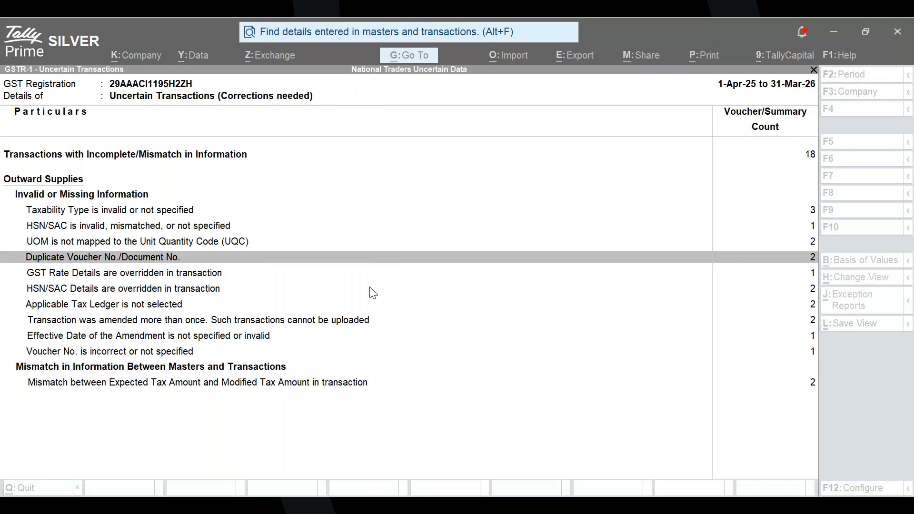
# - Open the Komal Traders sales voucher under "GST Rate Details are overridden in transaction" and examine the rate source in its detailed GST tax analysis
pyautogui.hotkey('alt', 'Tab')
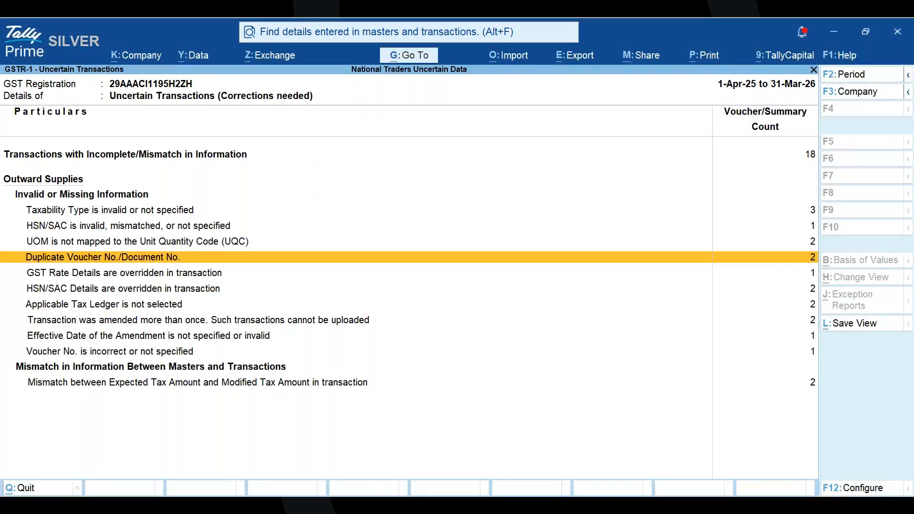
pyautogui.press('Down')
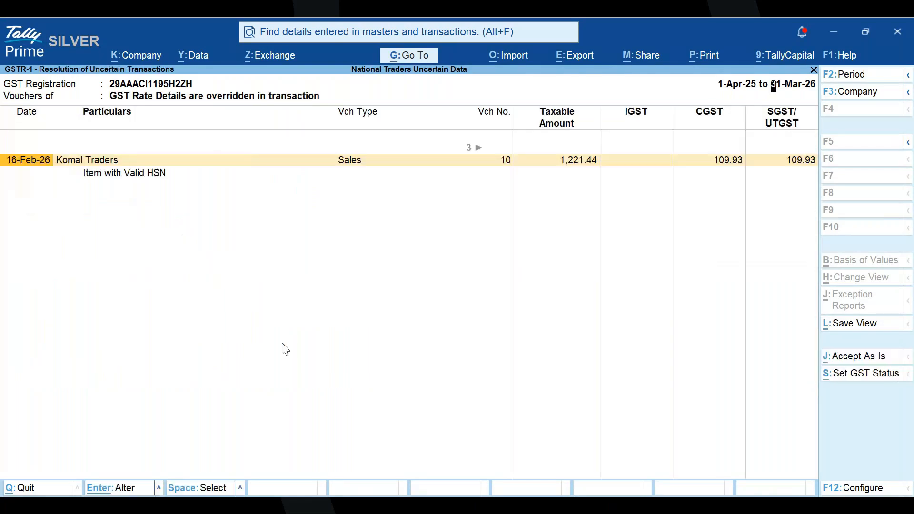
pyautogui.press('Return')
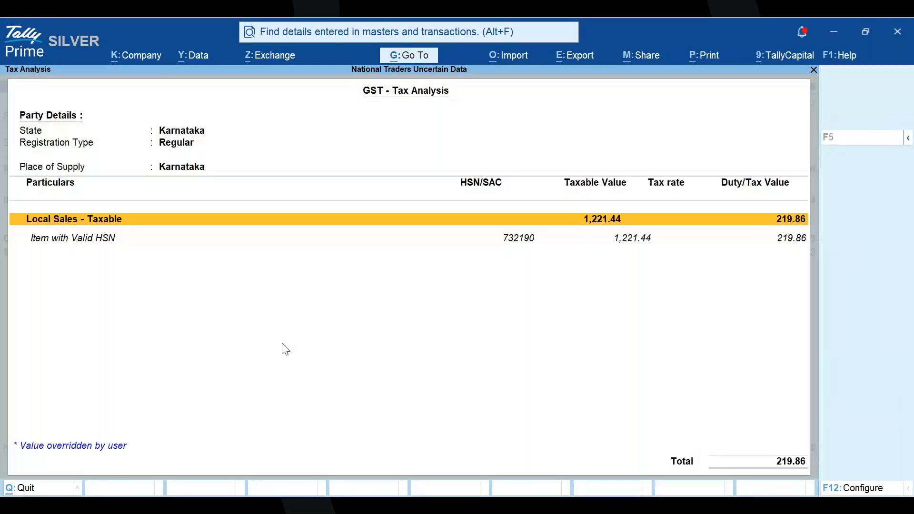
pyautogui.hotkey('alt', 'F5')
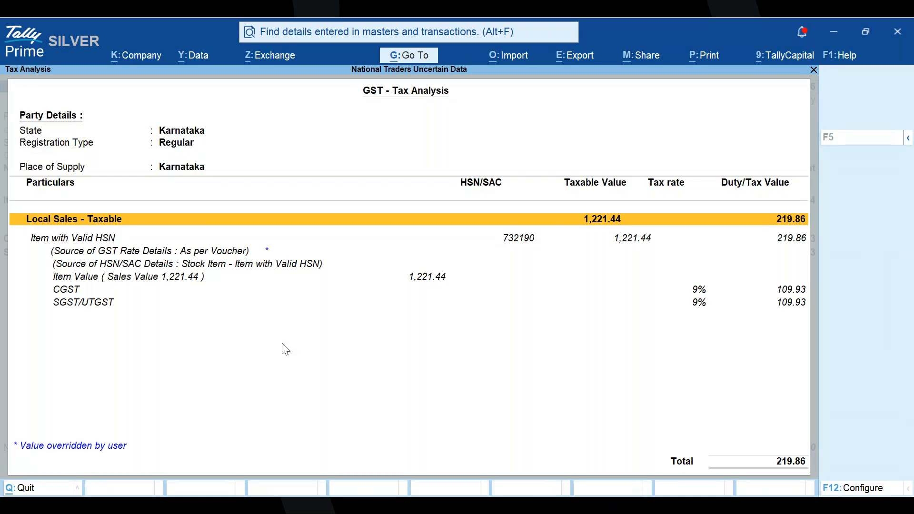
pyautogui.press('Down')
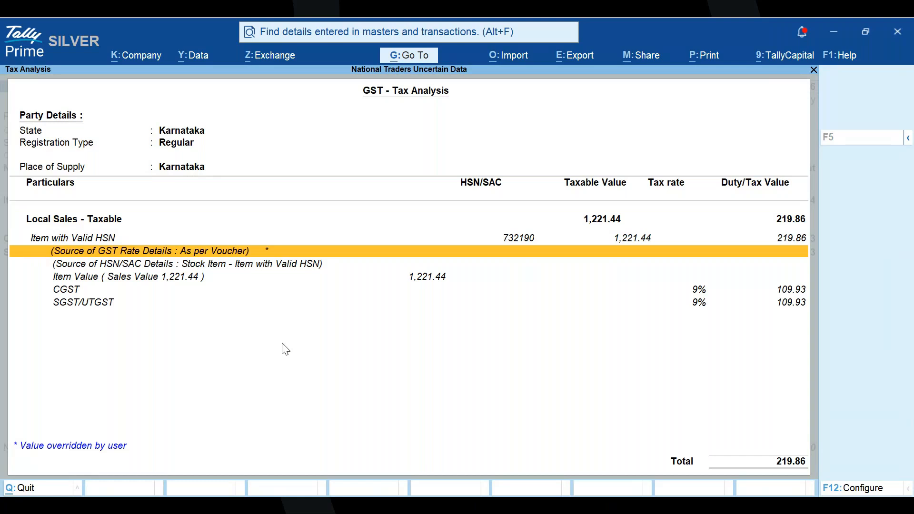
# - Close the tax analysis, pass the dispatch and party details, and set "Modify GST & HSN/SAC related details" to Yes in the voucher configuration
pyautogui.press('Return')
pyautogui.press('Return')
pyautogui.press('Return')
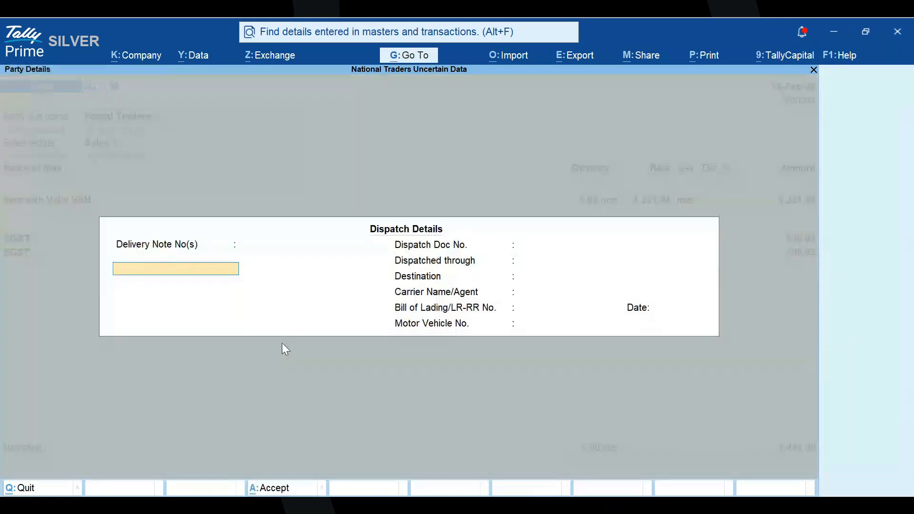
pyautogui.hotkey('ctrl', 'a')
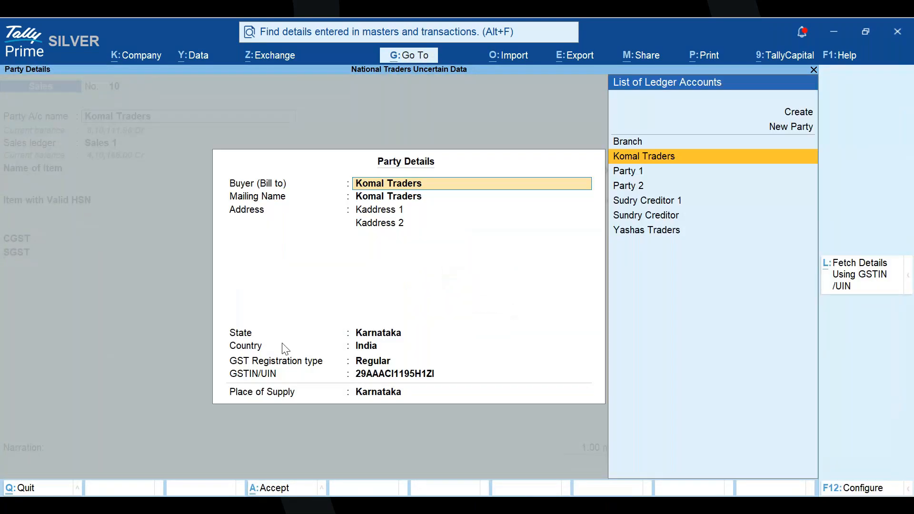
pyautogui.hotkey('ctrl', 'a')
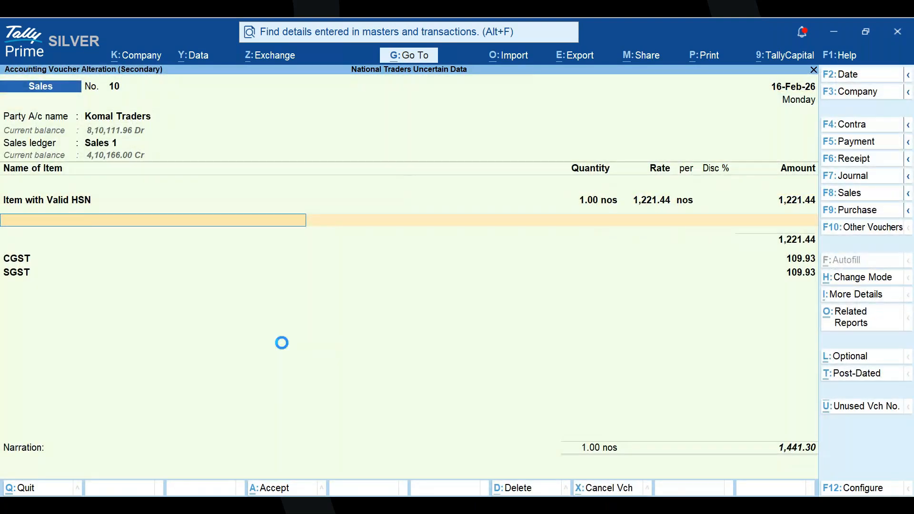
pyautogui.click(715, 253)
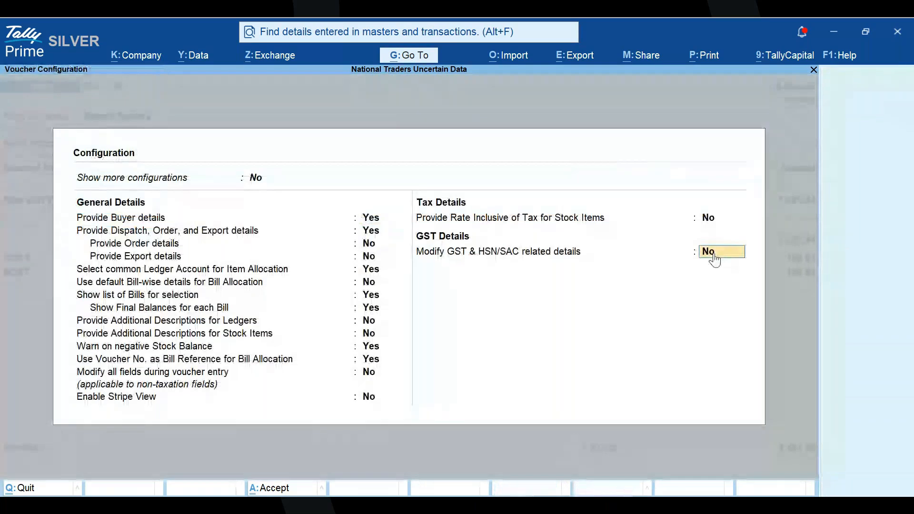
pyautogui.press('Return')
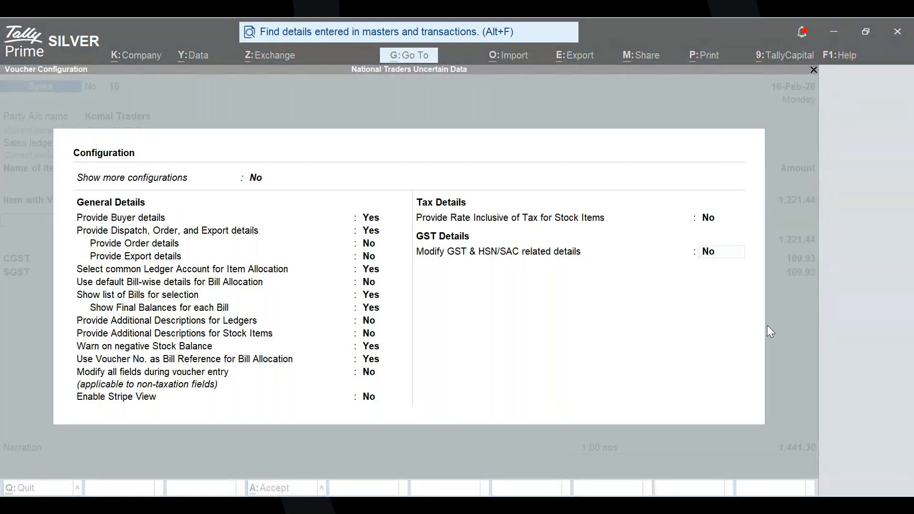
pyautogui.click(767, 325)
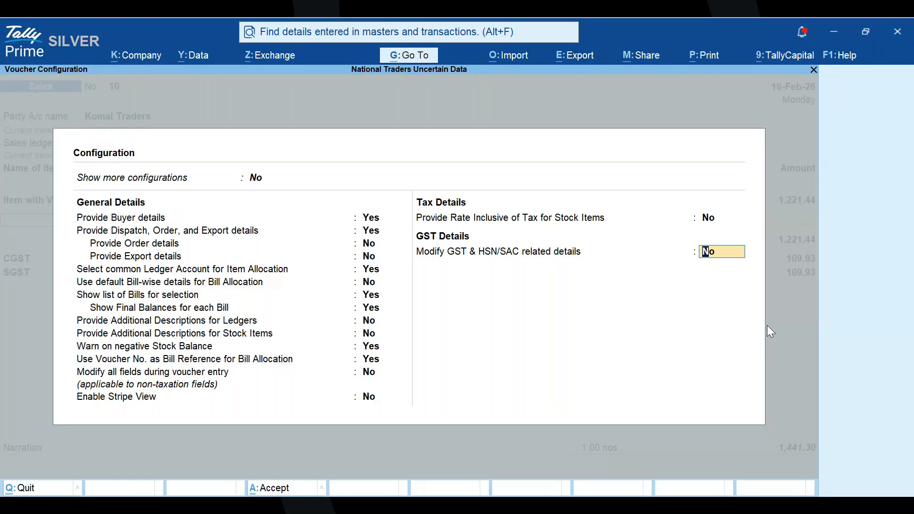
pyautogui.write('yes')
pyautogui.press('Return')
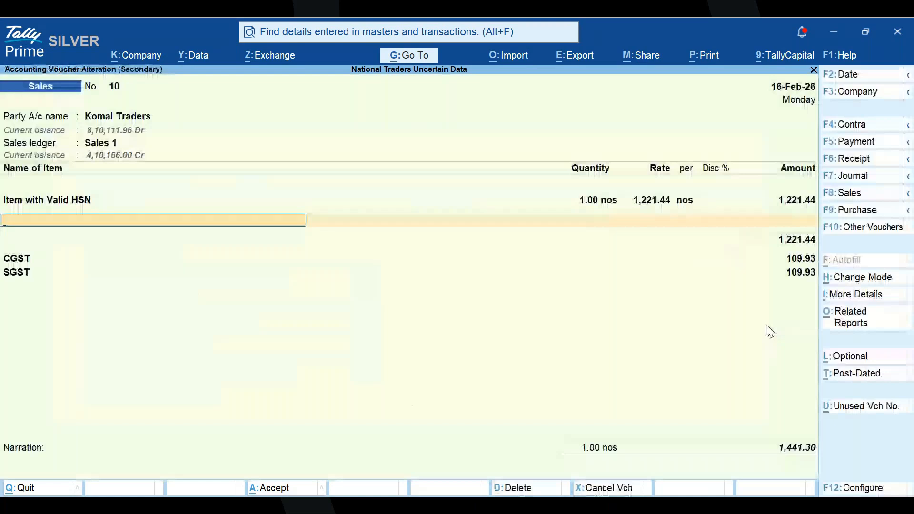
# - View the GST rate and HSN/SAC details of Item with Valid HSN in the sales voucher, and quit the voucher without saving
pyautogui.press('BackSpace')
pyautogui.press('Return')
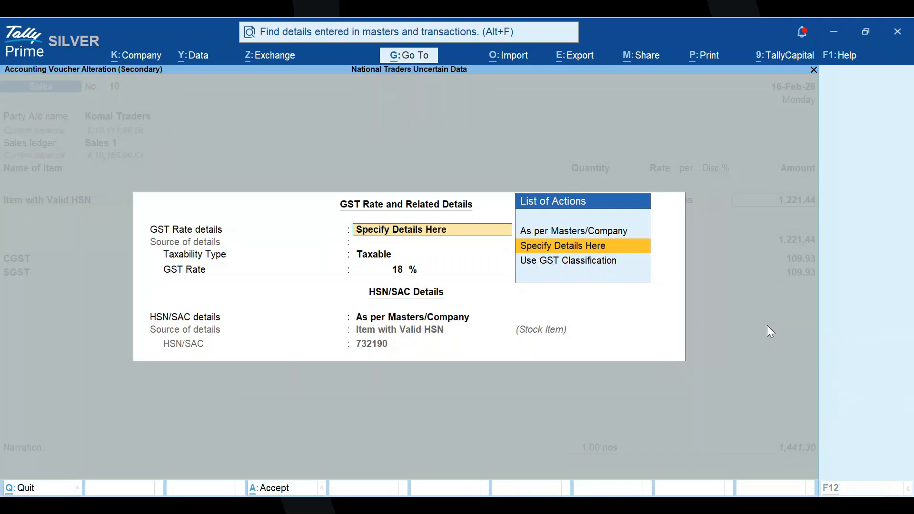
pyautogui.hotkey('alt', 'Tab')
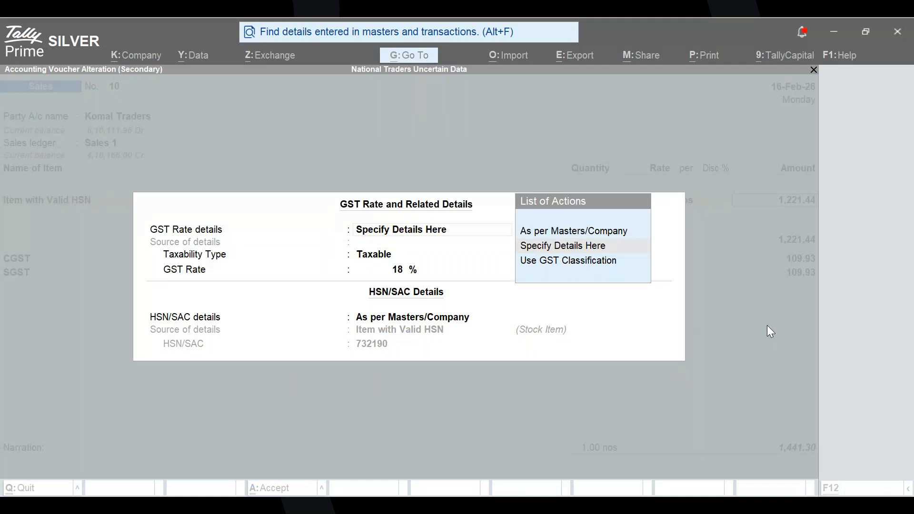
pyautogui.hotkey('alt', 'Tab')
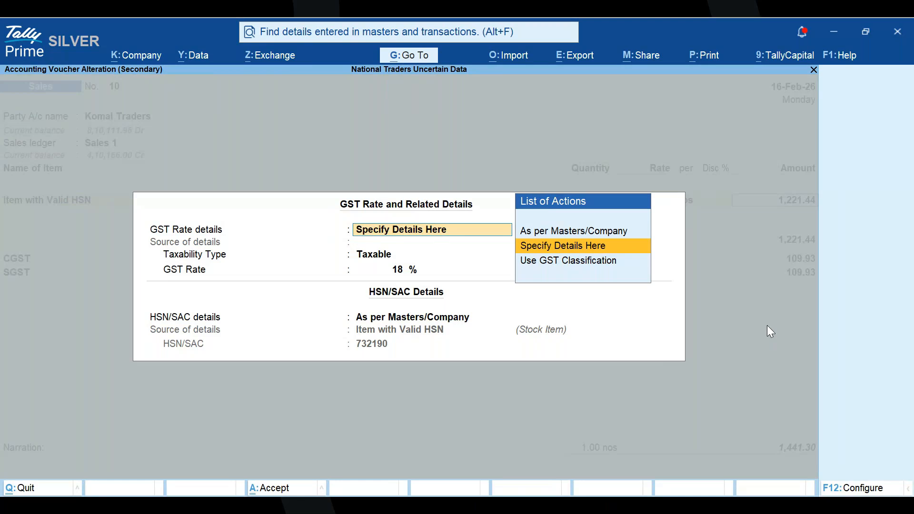
pyautogui.press('Escape')
pyautogui.press('Return')
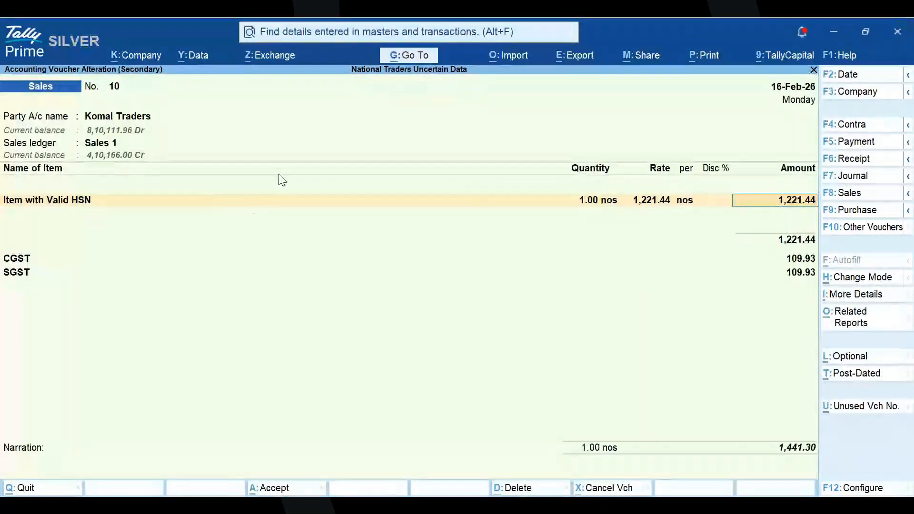
pyautogui.press('Escape')
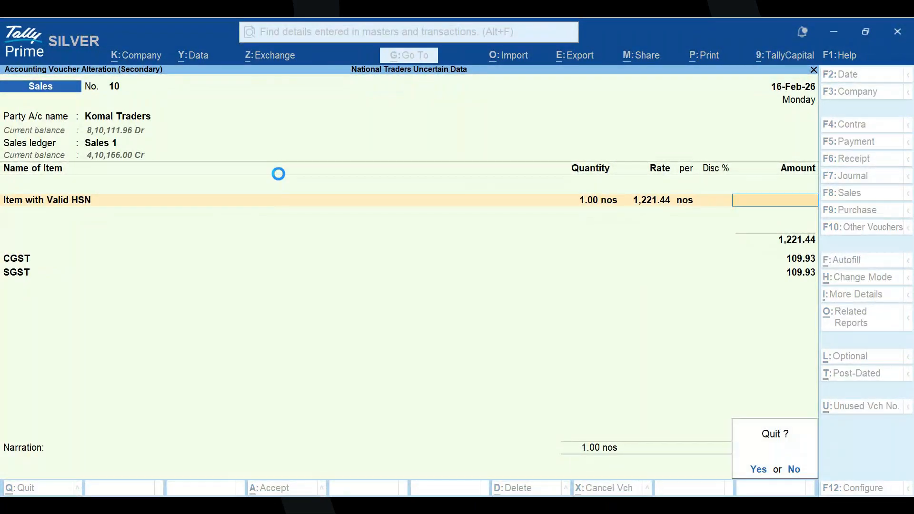
pyautogui.press('Return')
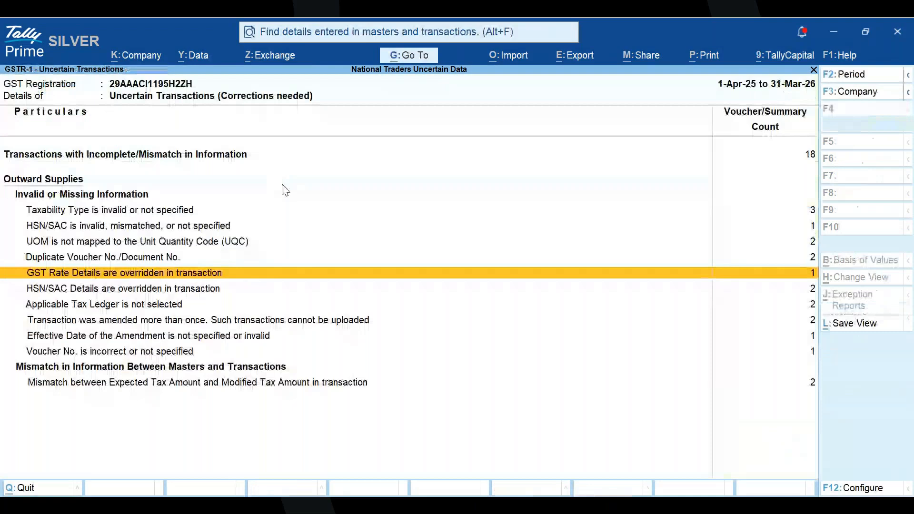
# - View the first Komal Traders voucher under "Taxability Type is invalid or not specified", and return to the list of uncertain transactions
pyautogui.click(174, 211)
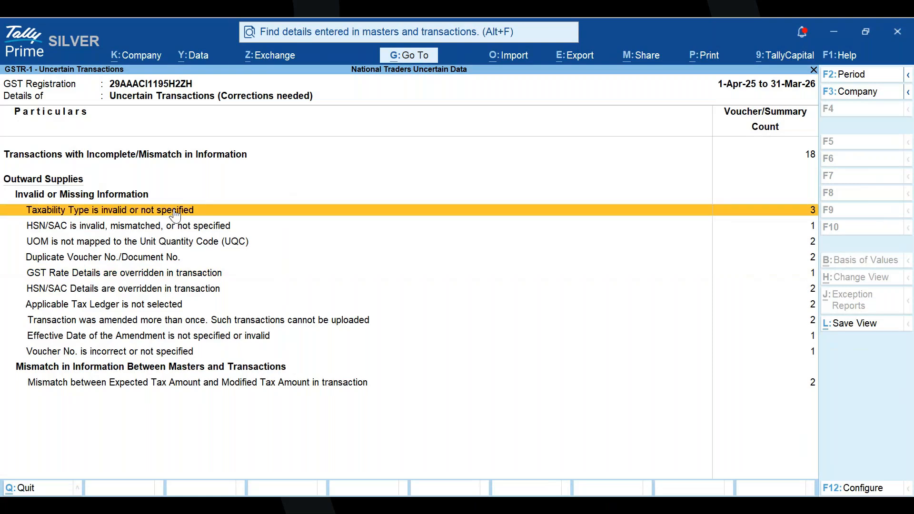
pyautogui.click(174, 211)
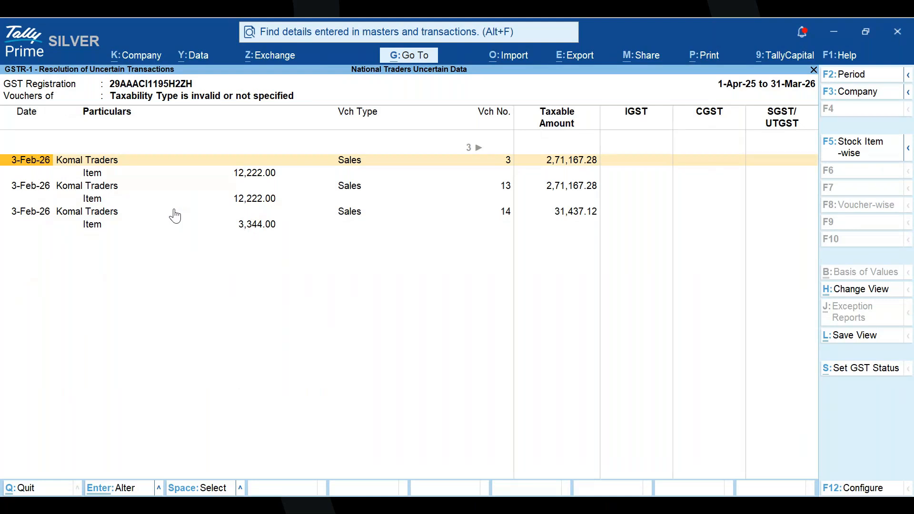
pyautogui.press('Return')
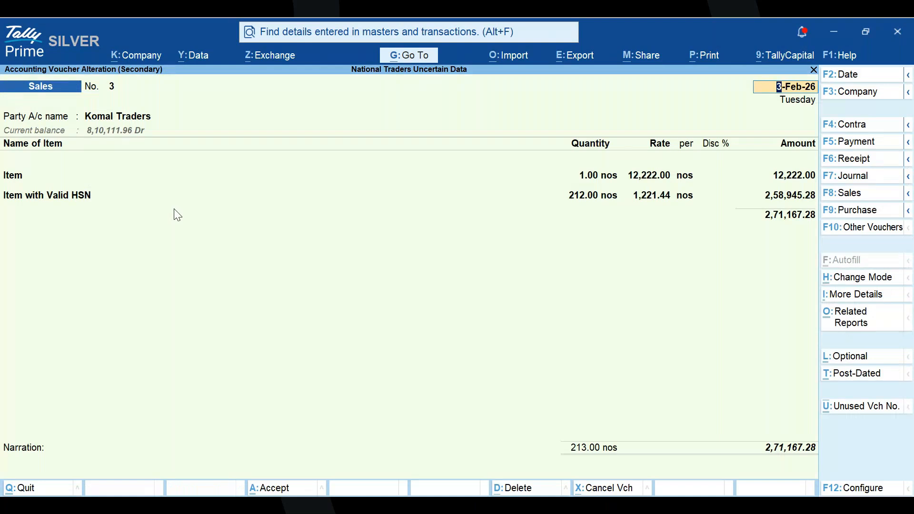
pyautogui.press('BackSpace')
pyautogui.press('Escape')
pyautogui.press('y')
pyautogui.press('Escape')
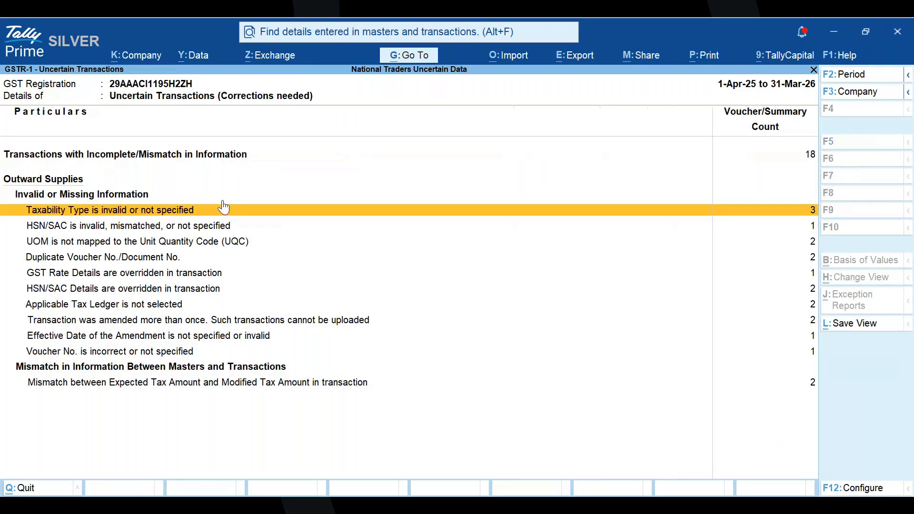
# - Examine the first Komal Traders voucher under "Mismatch between Expected Tax Amount and Modified Tax Amount in transaction", and return to the uncertain transactions list
pyautogui.click(144, 371)
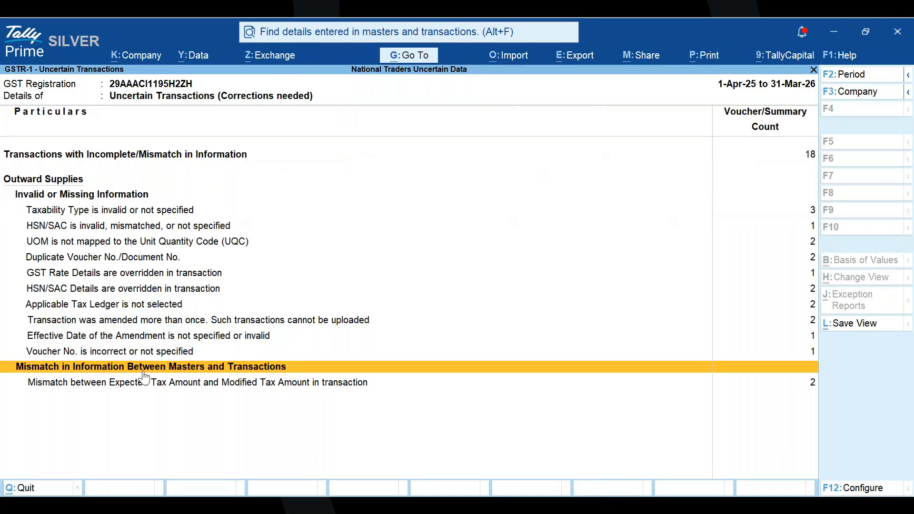
pyautogui.click(144, 380)
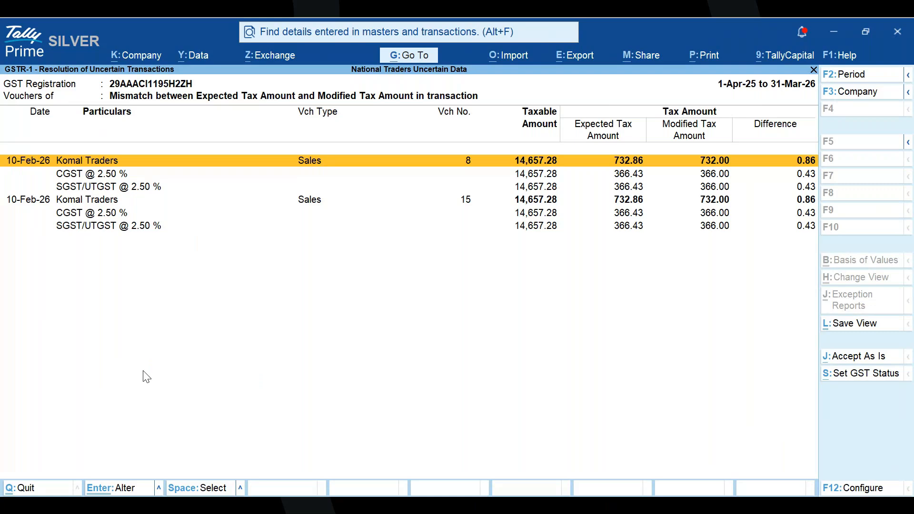
pyautogui.press('Return')
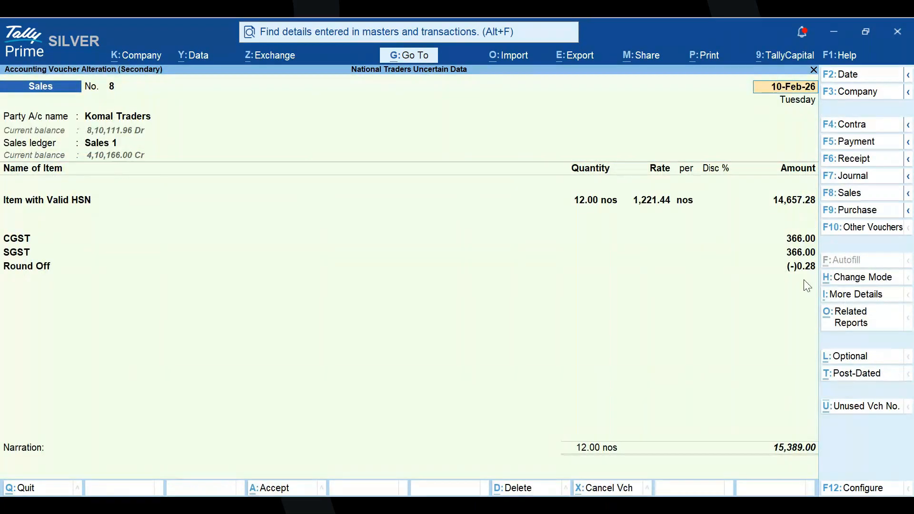
pyautogui.press('Escape')
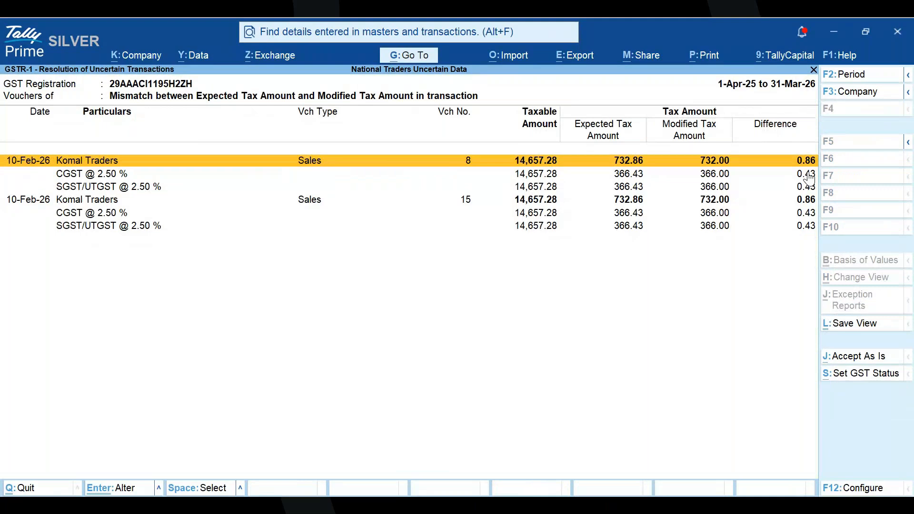
pyautogui.press('Return')
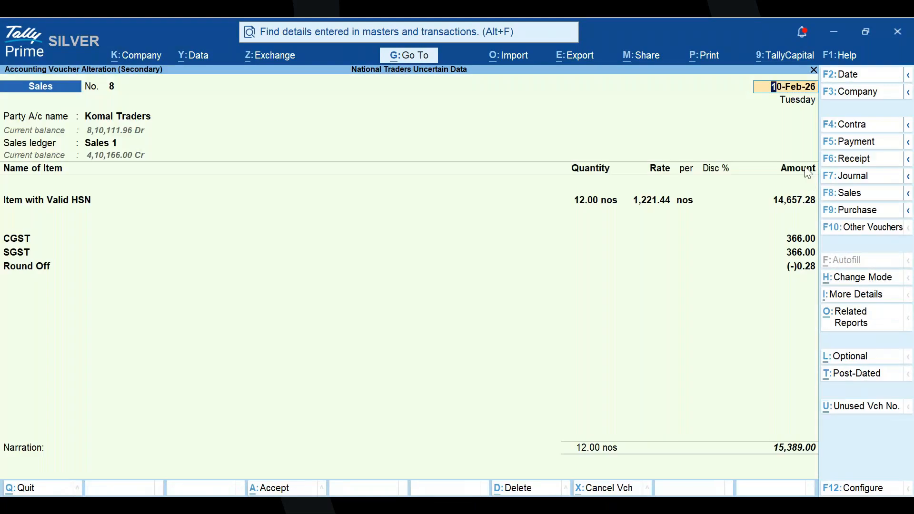
pyautogui.press('Escape')
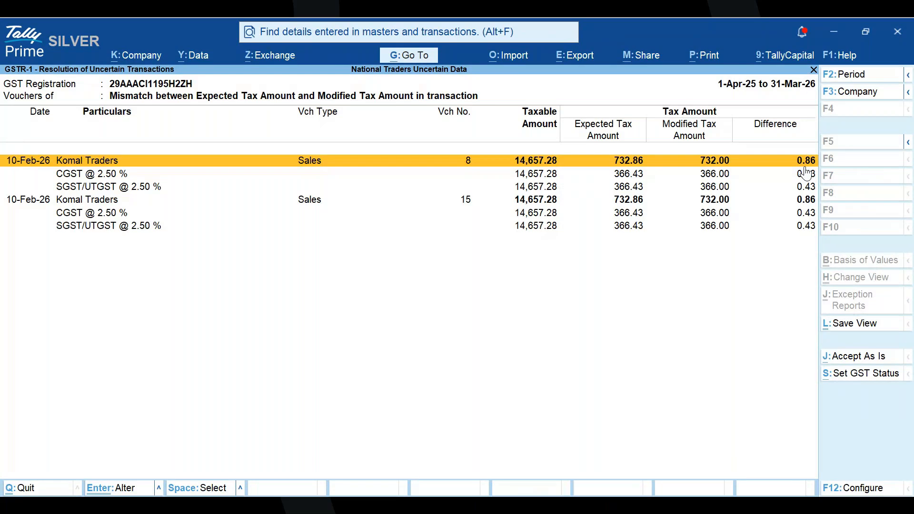
pyautogui.press('Escape')
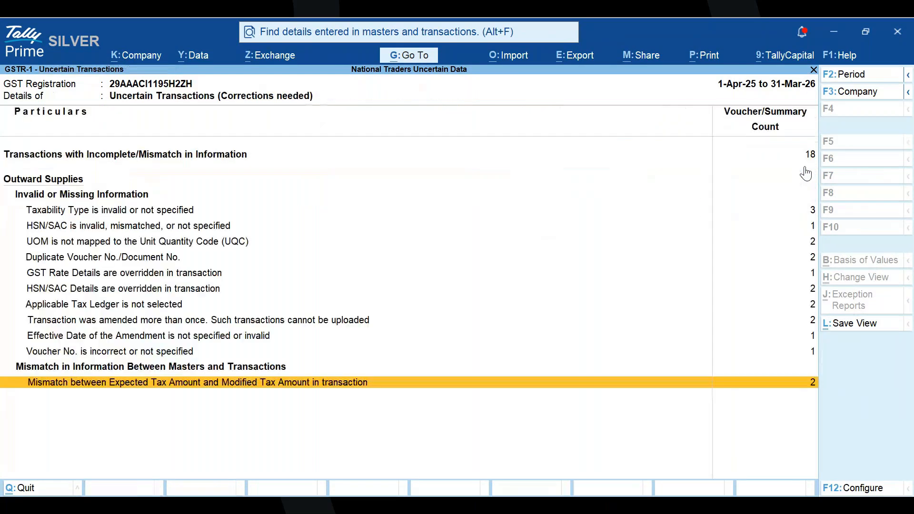
# - Go over the uncertain transaction categories up to the overall total line, and return to the GSTR-1 report
pyautogui.press('Up')
pyautogui.press('Up')
pyautogui.press('Up')
pyautogui.press('Up')
pyautogui.press('Up')
pyautogui.press('Up')
pyautogui.press('Up')
pyautogui.press('Up')
pyautogui.press('Up')
pyautogui.press('Up')
pyautogui.press('Up')
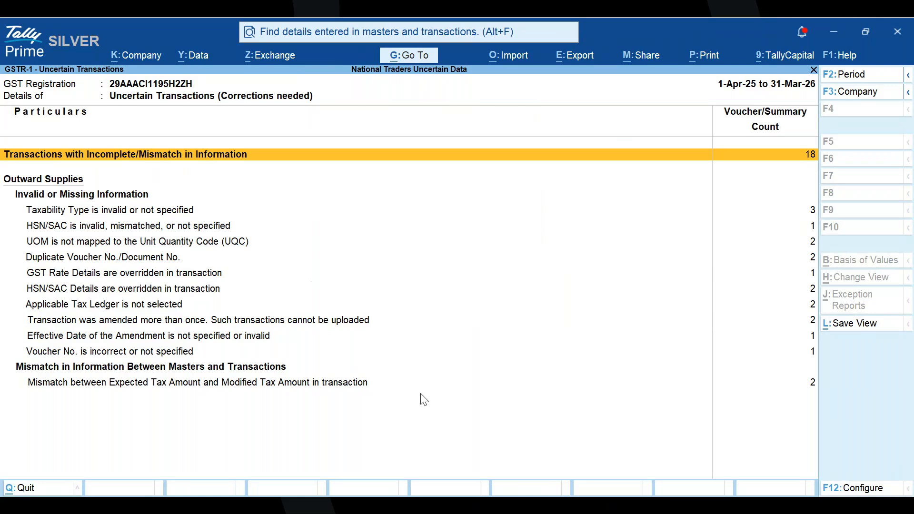
pyautogui.press('Return')
pyautogui.press('Escape')
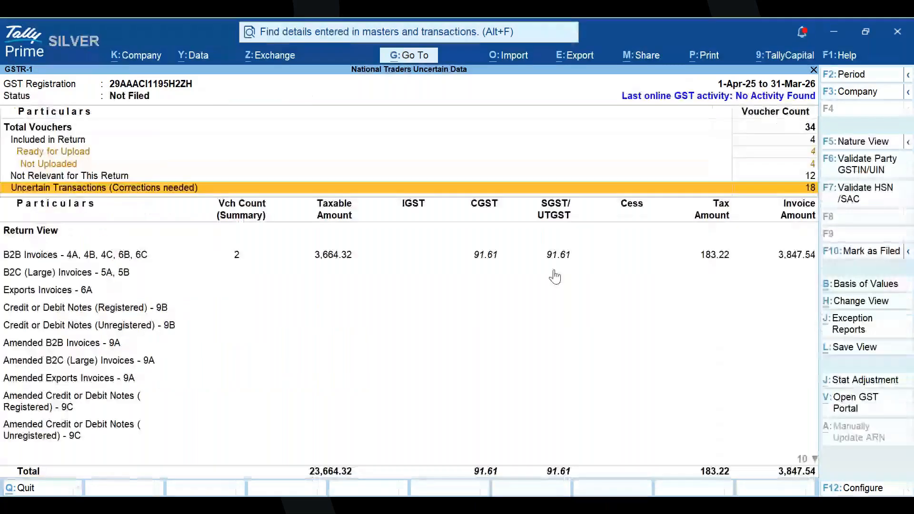
pyautogui.hotkey('alt', 'g')
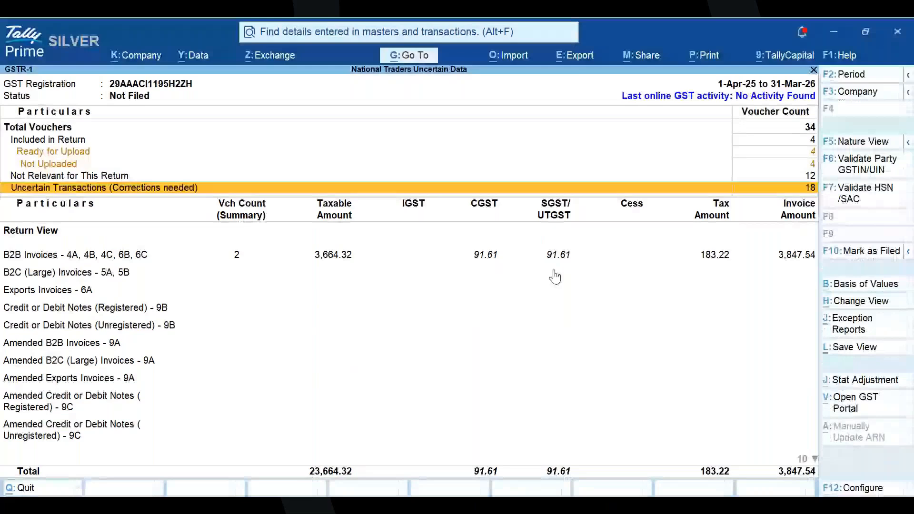
pyautogui.click(380, 186)
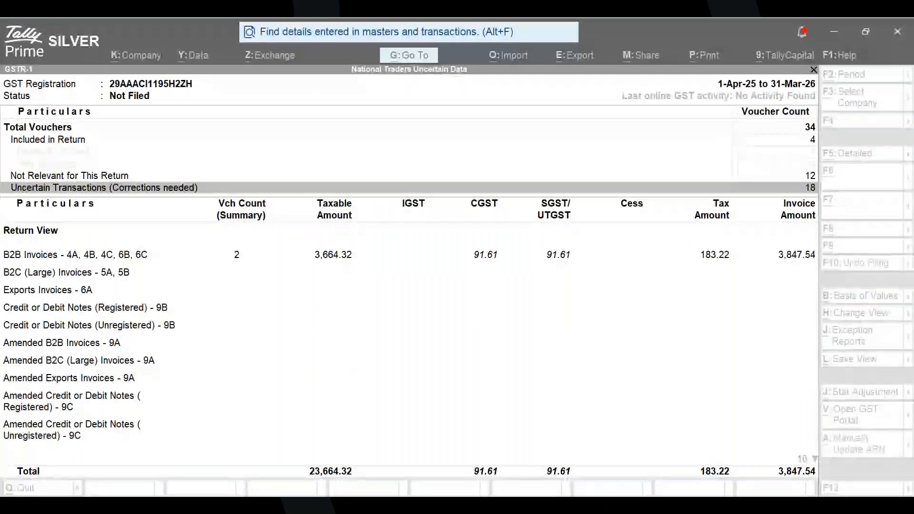
pyautogui.click(409, 325)
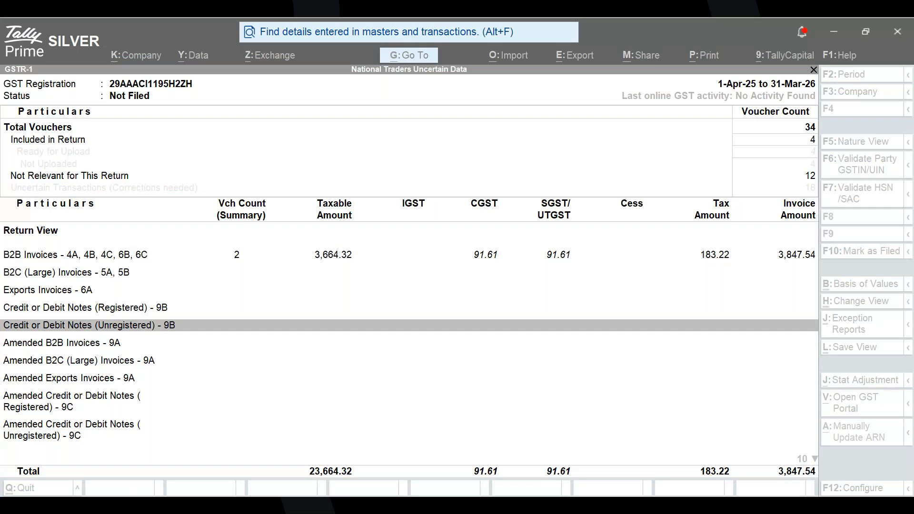
pyautogui.click(655, 478)
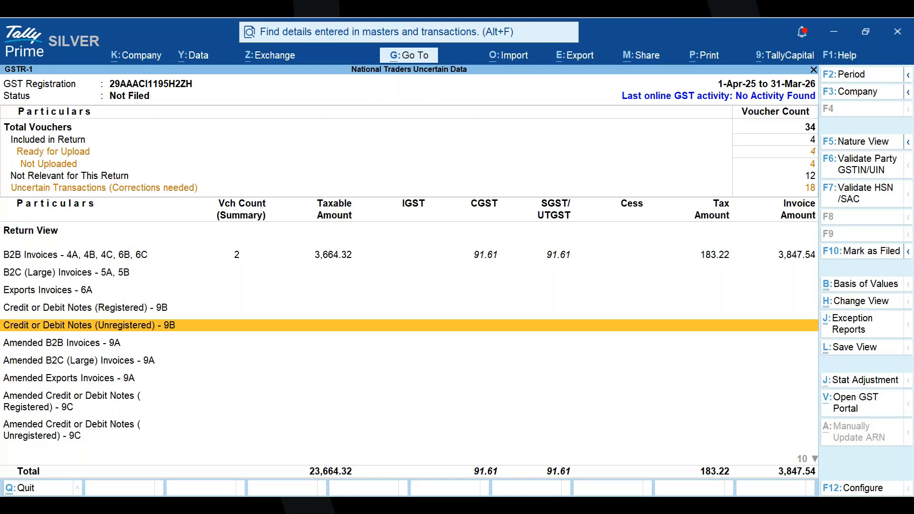
# - Run Validate Party GSTIN/UIN from the GSTR-1 report, fetch the Komal Traders details using its GSTIN/UIN, and examine the resulting columns
pyautogui.click(847, 166)
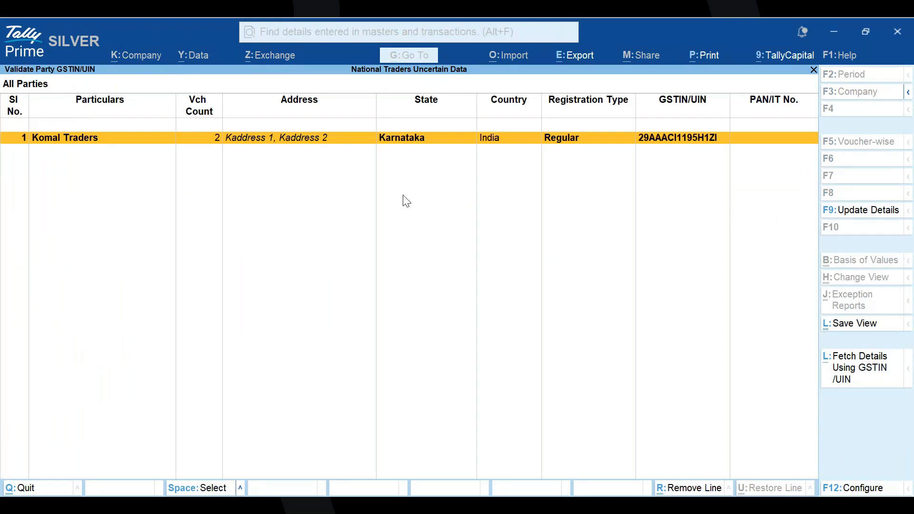
pyautogui.click(842, 379)
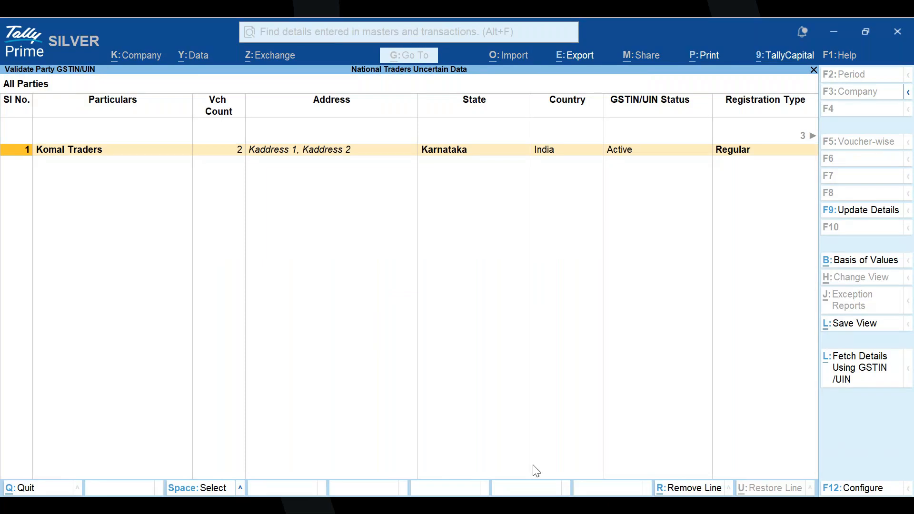
pyautogui.press('Right')
pyautogui.press('Right')
pyautogui.press('Right')
pyautogui.press('Right')
pyautogui.press('Right')
pyautogui.press('Right')
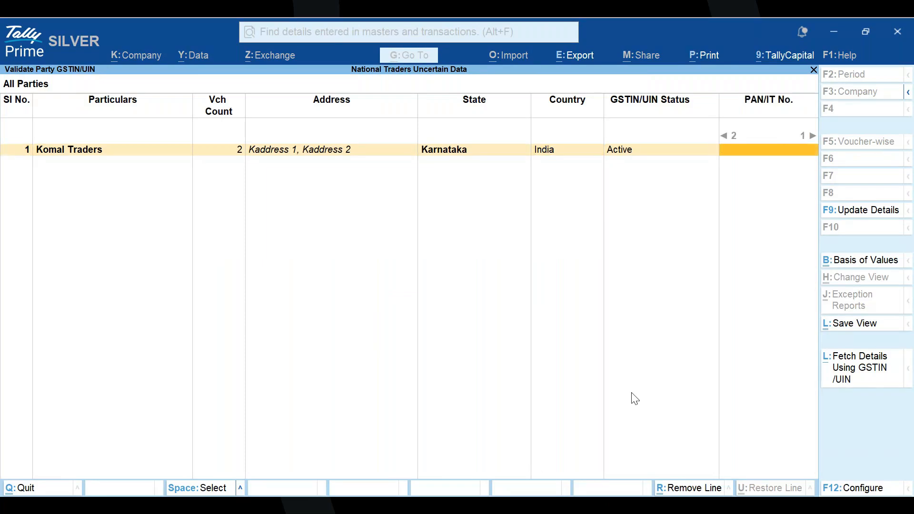
pyautogui.press('Left')
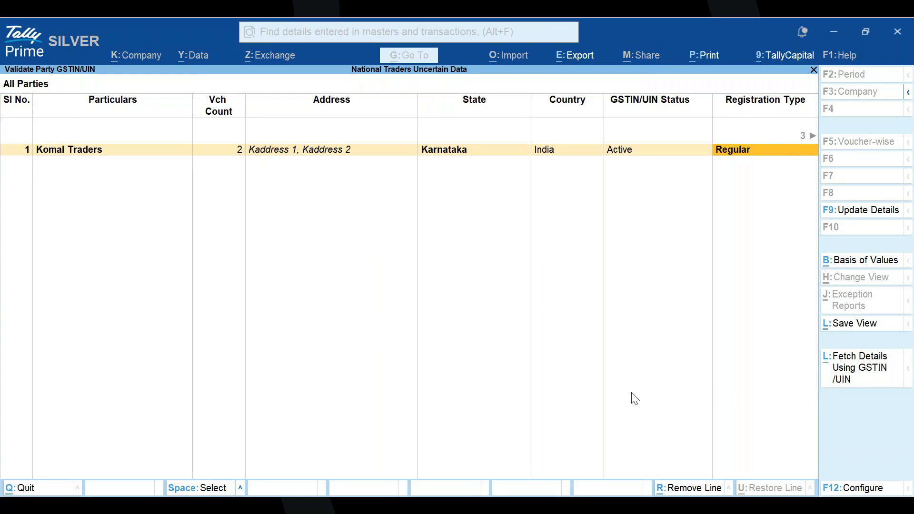
pyautogui.press('Right')
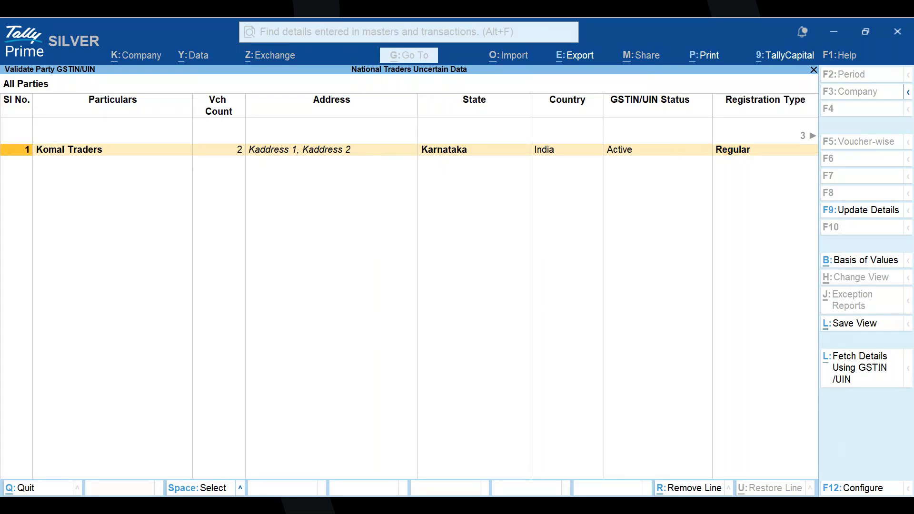
pyautogui.press('F9')
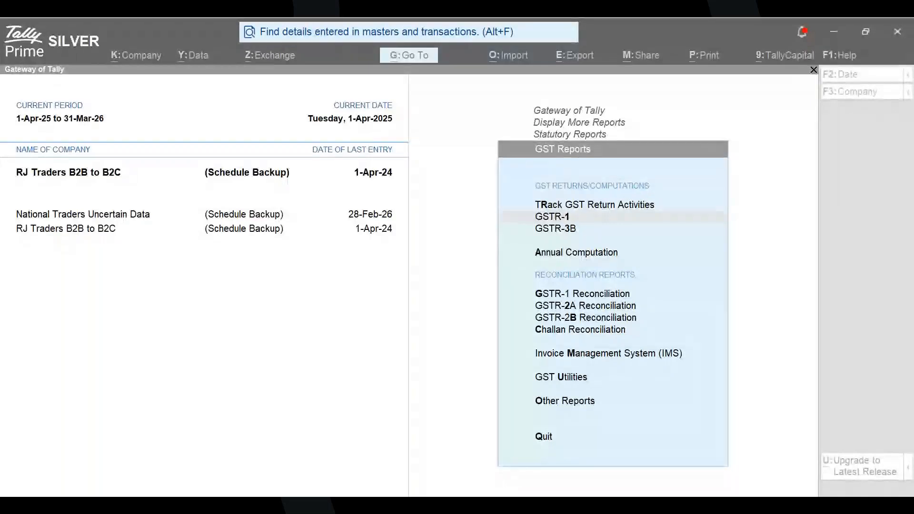
# - Open the GSTR-1 report of the company RJ Traders B2B to B2C and go over its voucher status lines down to No Action Required
pyautogui.click(400, 262)
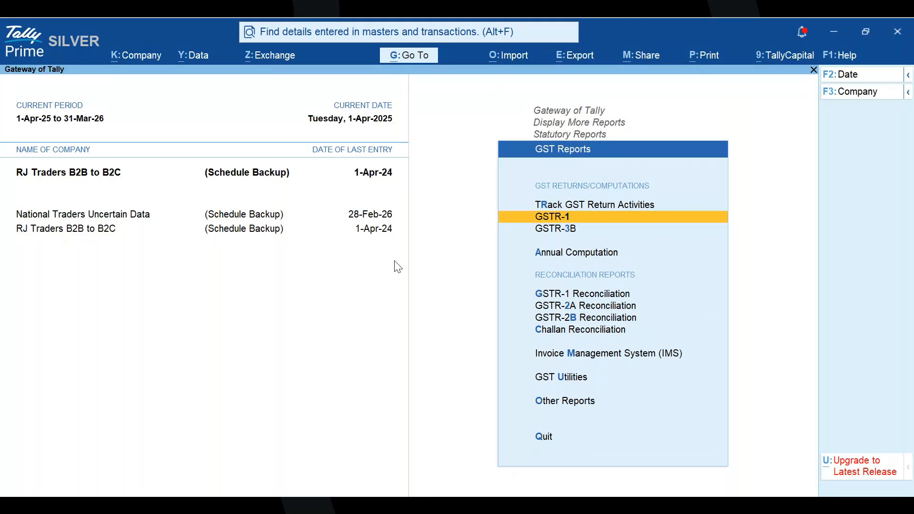
pyautogui.press('Return')
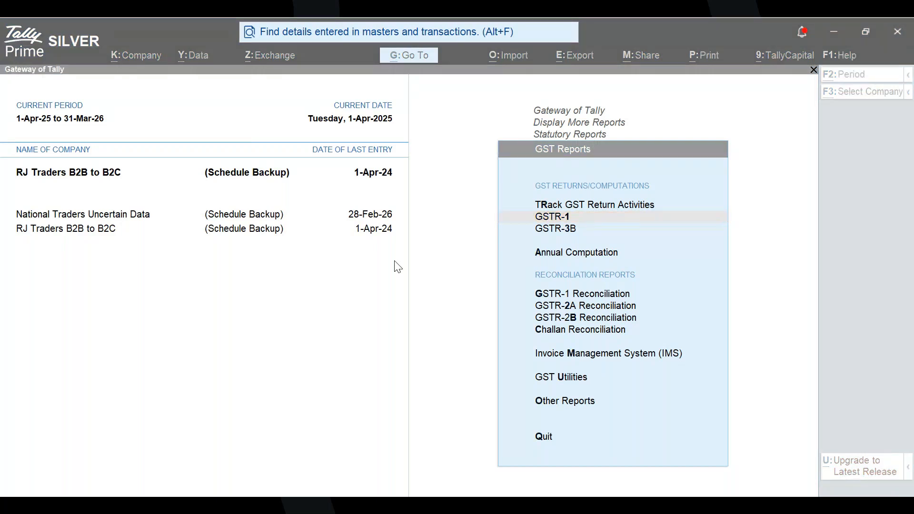
pyautogui.hotkey('alt', 'Tab')
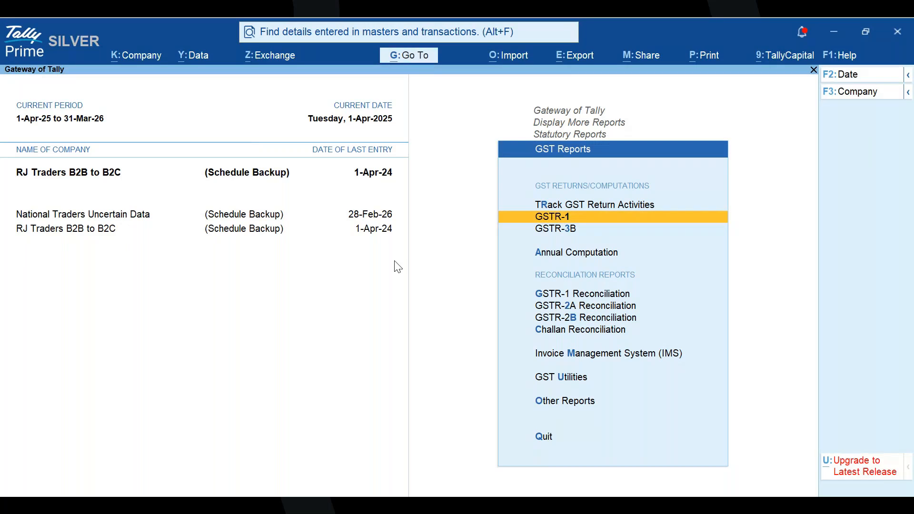
pyautogui.press('Return')
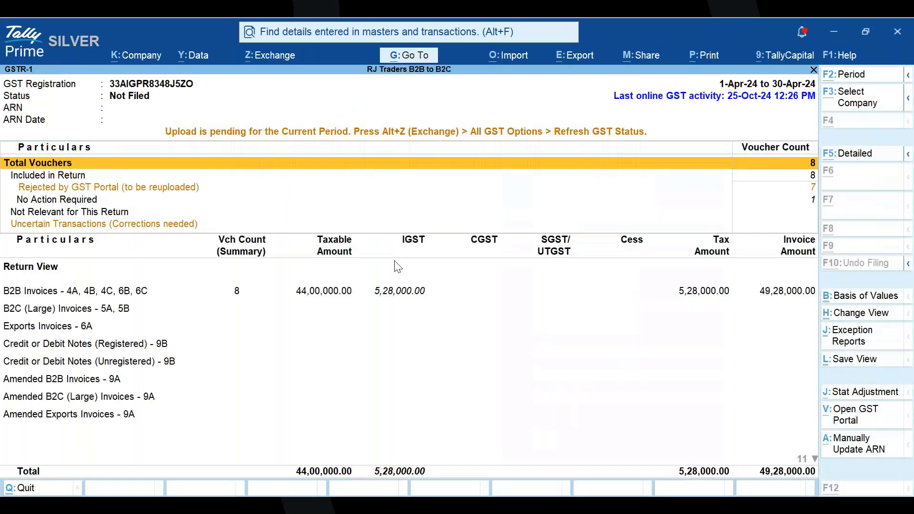
pyautogui.press('Down')
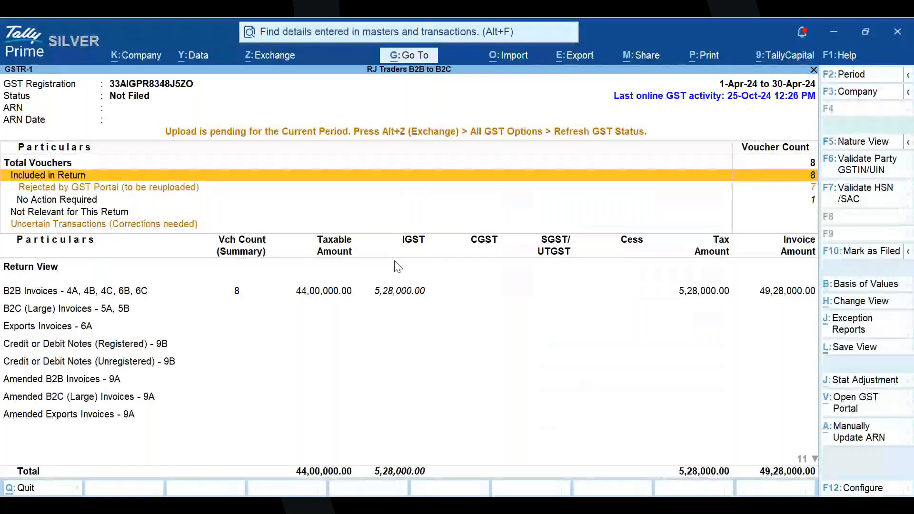
pyautogui.press('Down')
pyautogui.press('Down')
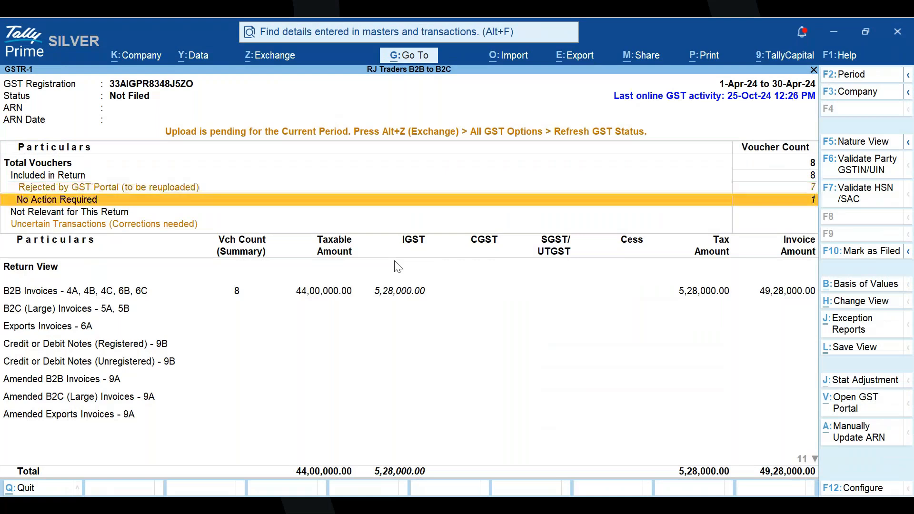
pyautogui.hotkey('alt', 'Tab')
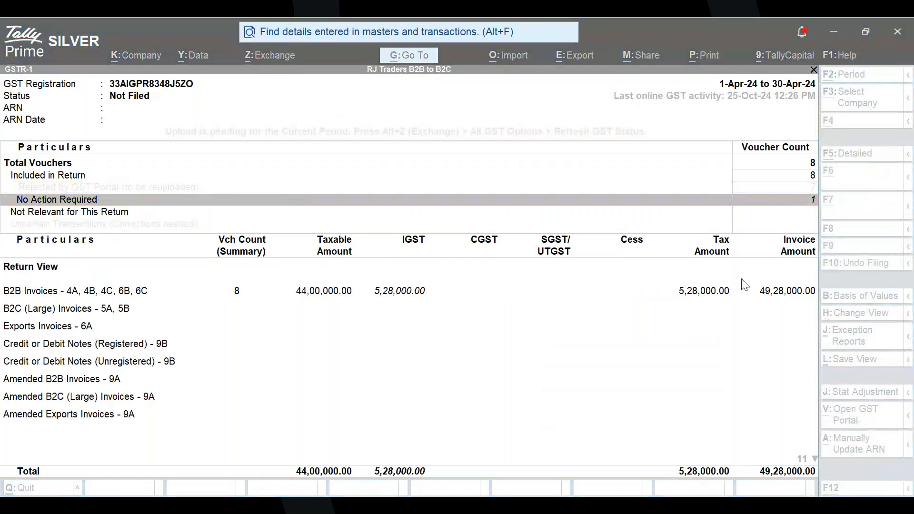
pyautogui.hotkey('alt', 'Tab')
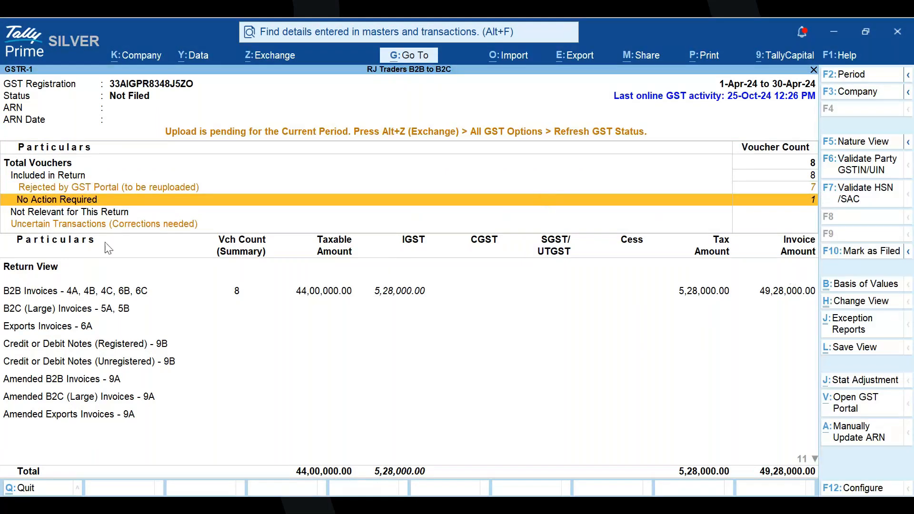
pyautogui.hotkey('alt', 'Tab')
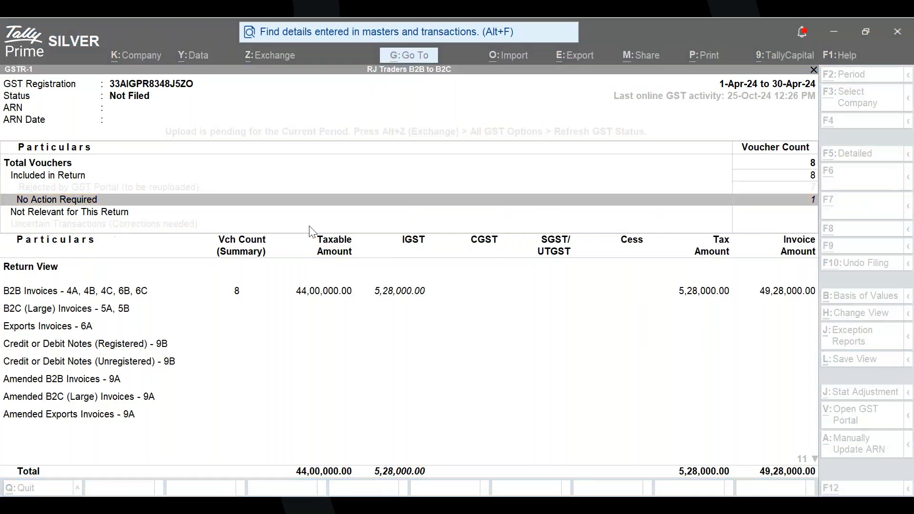
pyautogui.hotkey('alt', 'Tab')
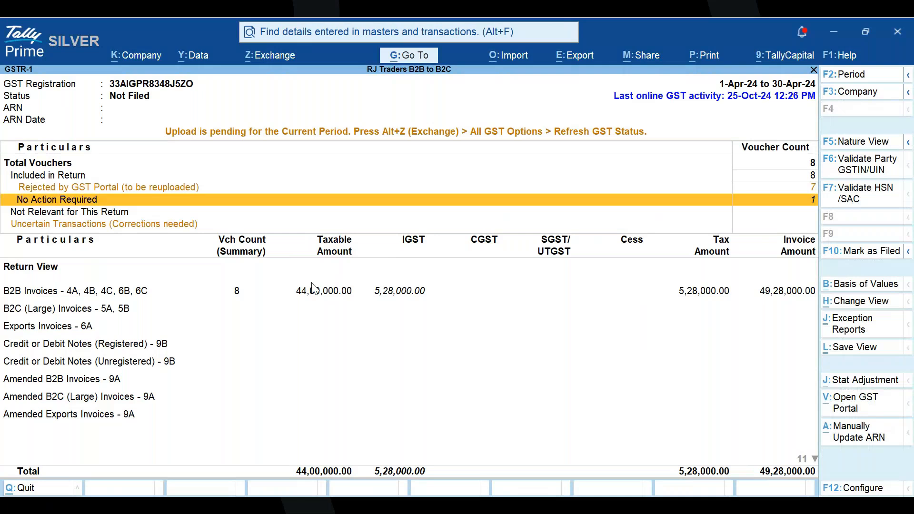
# - Reopen the GSTR-1 report and examine the vouchers rejected by the GST Portal with their reasons for rejection
pyautogui.press('Escape')
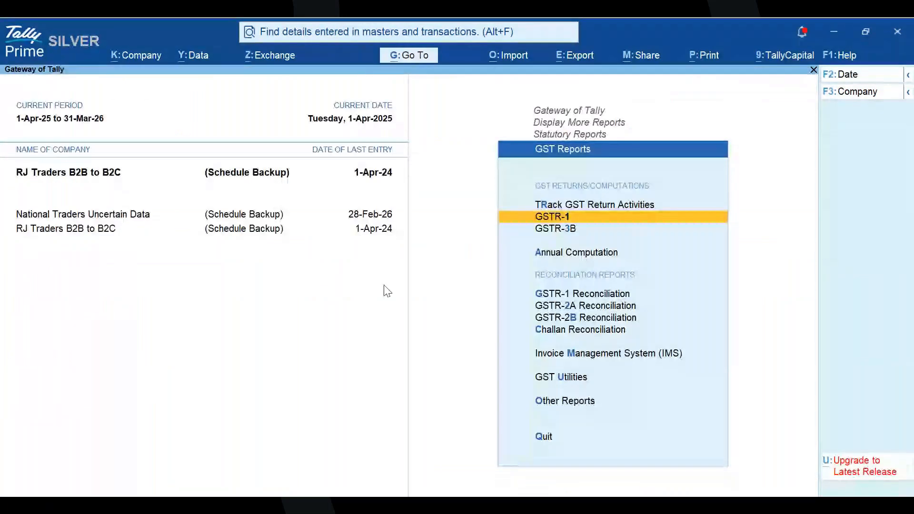
pyautogui.press('Return')
pyautogui.hotkey('alt', 'Tab')
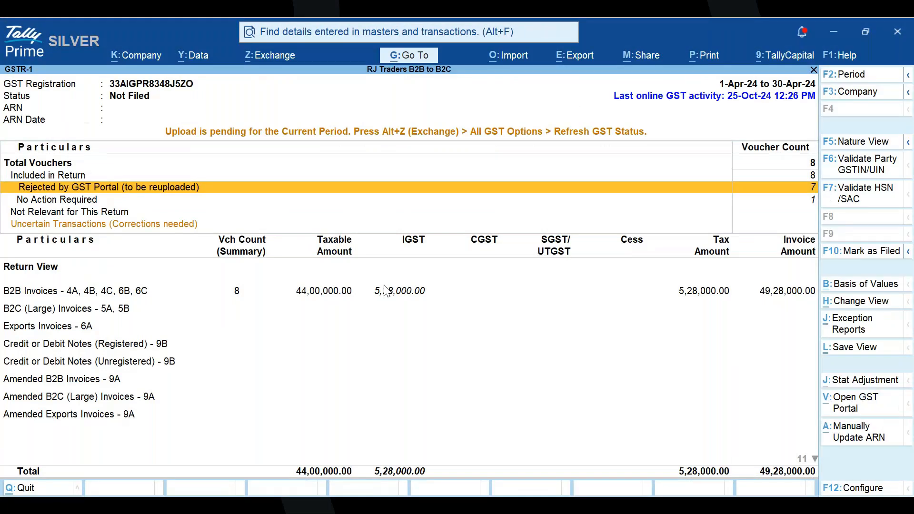
pyautogui.press('Return')
pyautogui.press('Down')
pyautogui.press('Up')
pyautogui.press('Down')
pyautogui.press('Up')
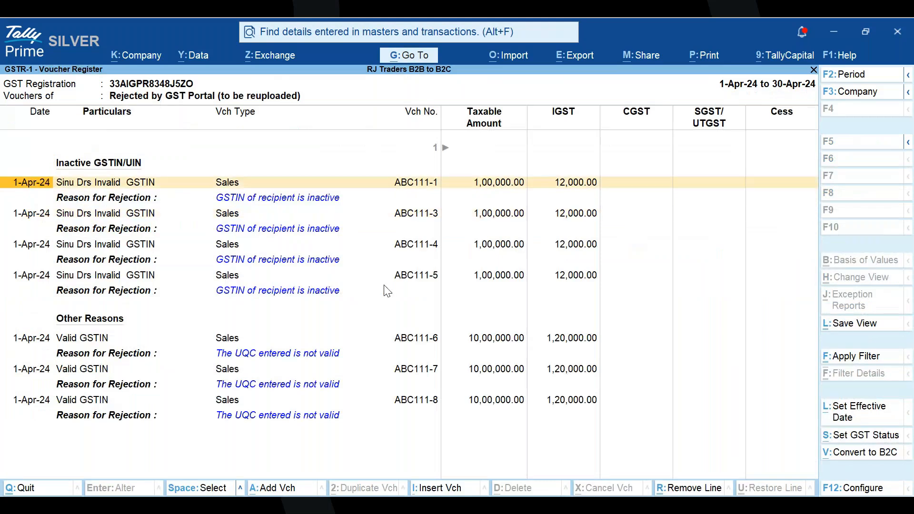
# - Select the four sales vouchers under Inactive GSTIN/UIN, from ABC111-1 to ABC111-5, and return to the GSTR-1 report
pyautogui.press('Return')
pyautogui.press('Down')
pyautogui.press('Up')
pyautogui.hotkey('ctrl', 'space')
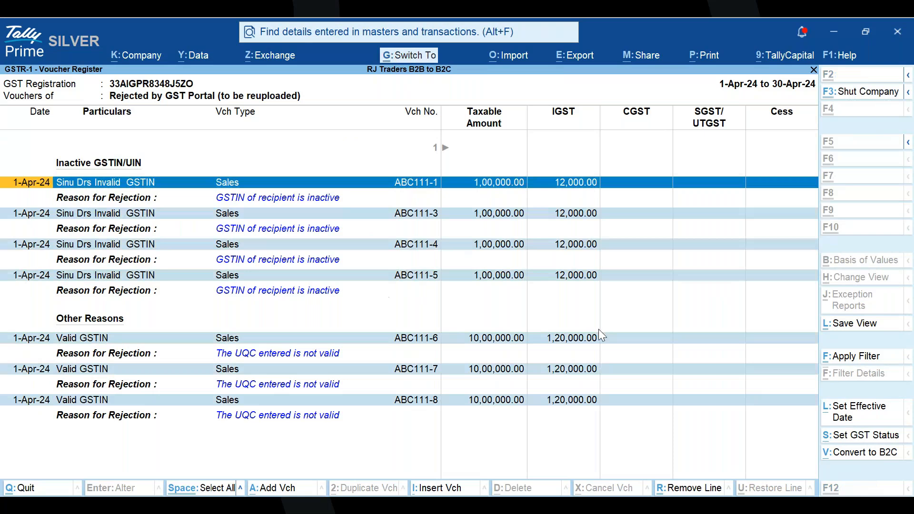
pyautogui.hotkey('ctrl', 'space')
pyautogui.press('Down')
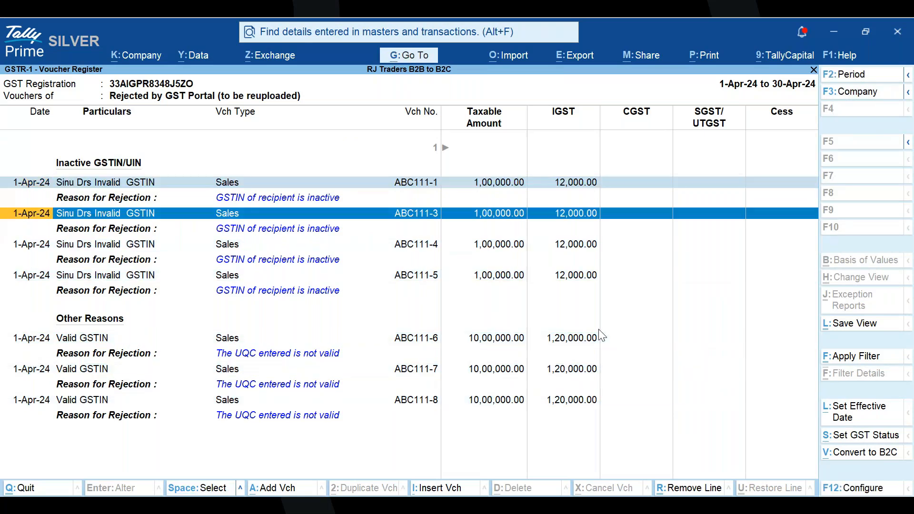
pyautogui.press('space')
pyautogui.press('Down')
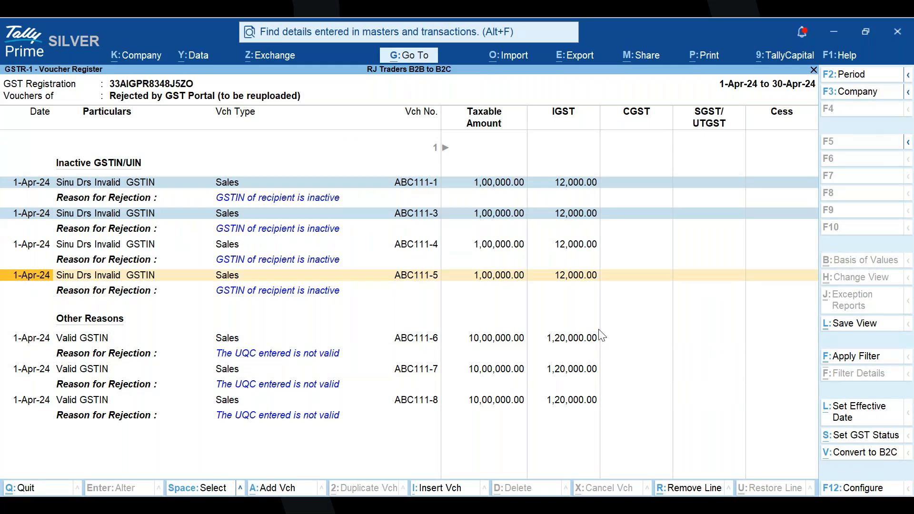
pyautogui.press('Up')
pyautogui.press('space')
pyautogui.press('Down')
pyautogui.press('space')
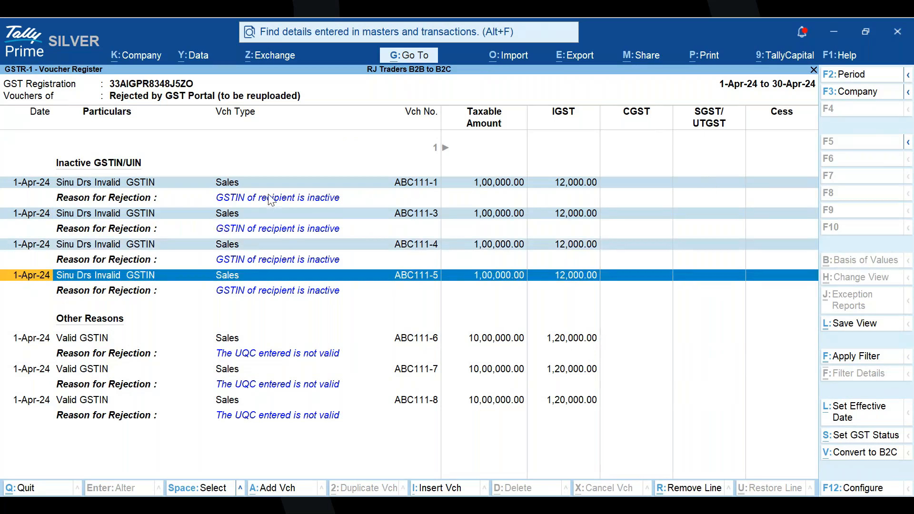
pyautogui.press('Escape')
pyautogui.press('Escape')
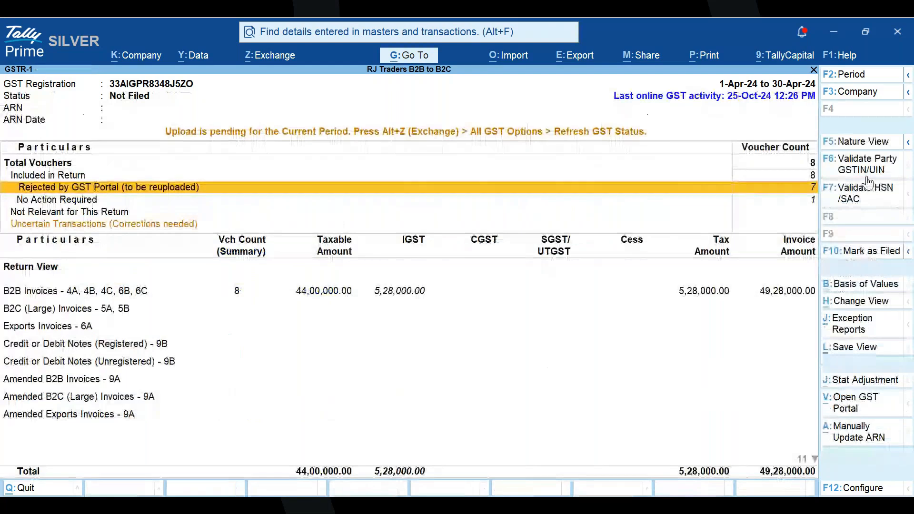
# - Run Validate Party GSTIN/UIN, fetch the details of all parties using GSTIN/UIN to check their status, and return to the rejected vouchers
pyautogui.click(867, 174)
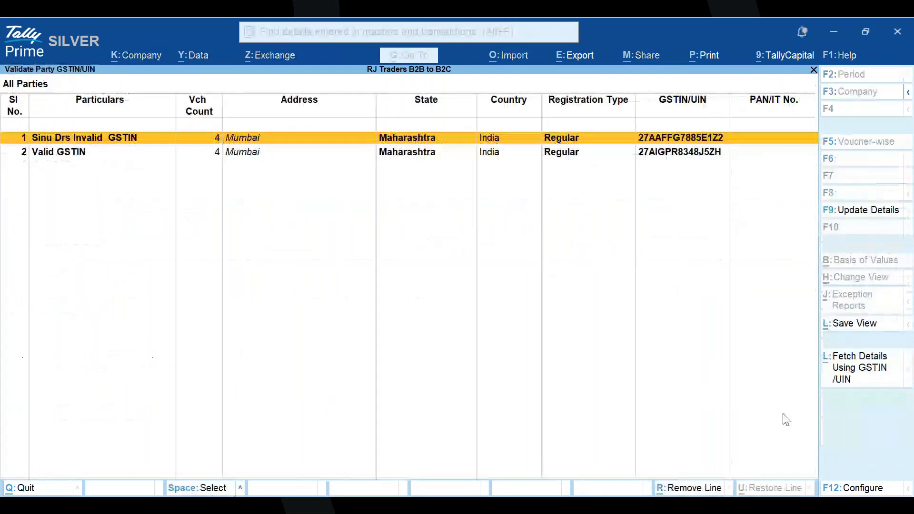
pyautogui.click(857, 381)
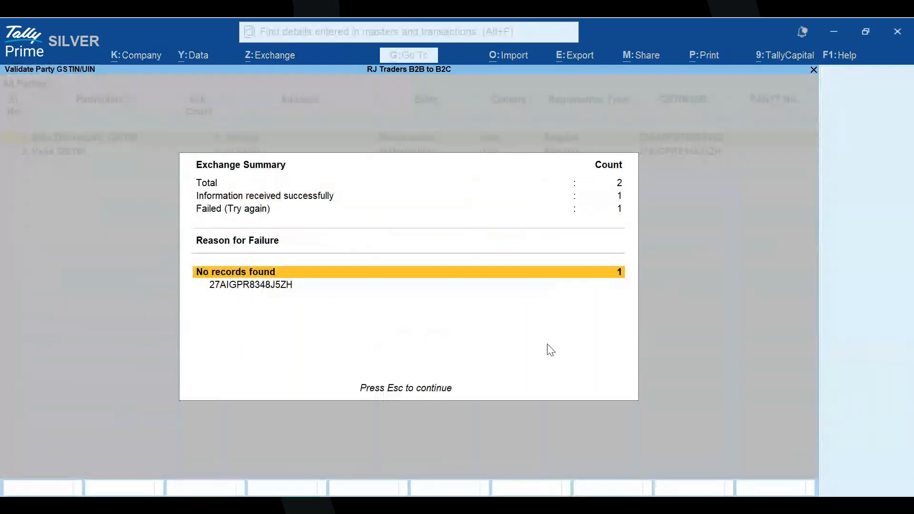
pyautogui.press('Escape')
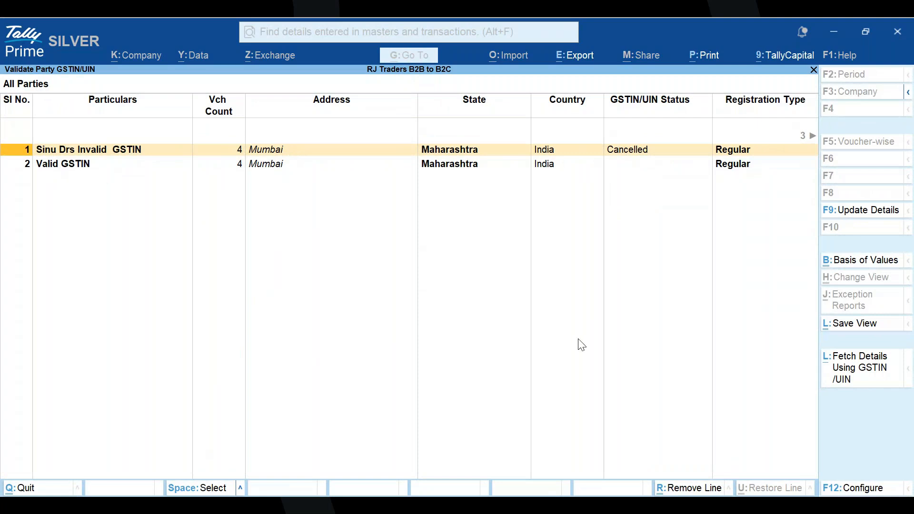
pyautogui.press('Escape')
pyautogui.press('Return')
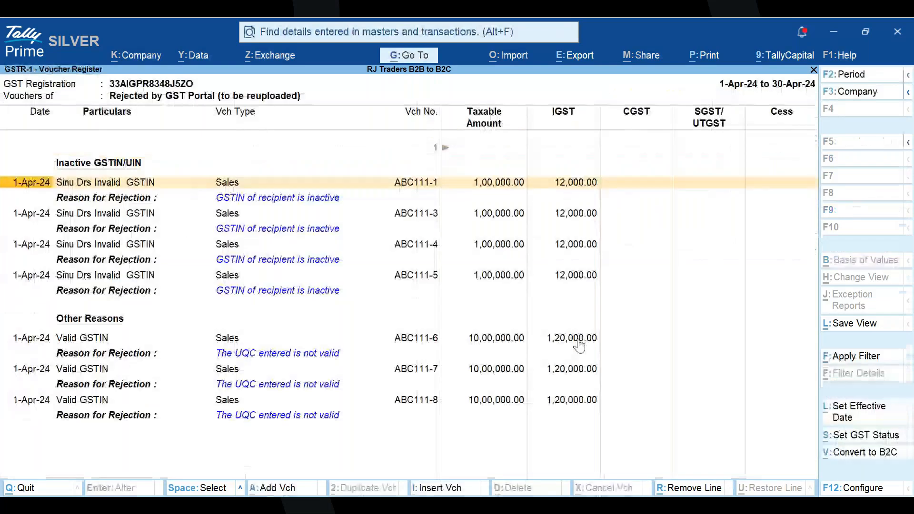
# - Try to convert the four vouchers under Inactive GSTIN/UIN to B2C transactions
pyautogui.press('space')
pyautogui.press('space')
pyautogui.press('space')
pyautogui.press('space')
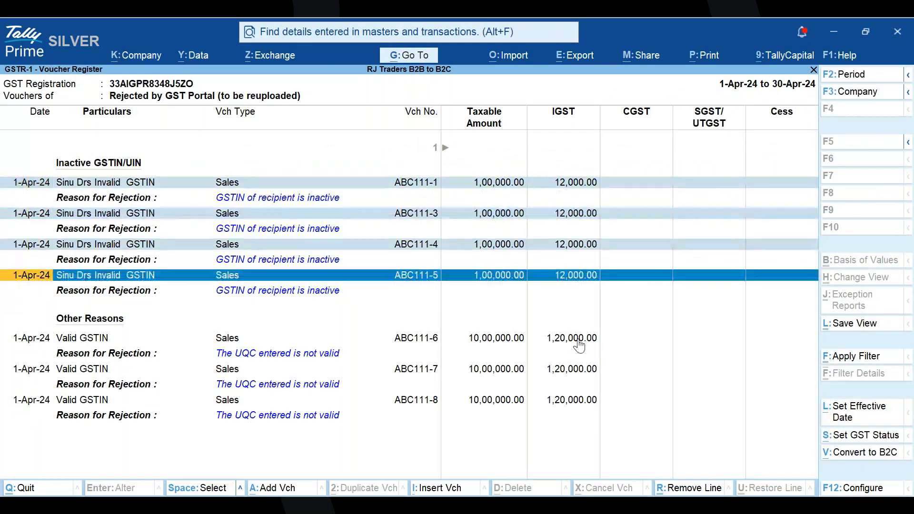
pyautogui.hotkey('alt', 'v')
pyautogui.click(853, 453)
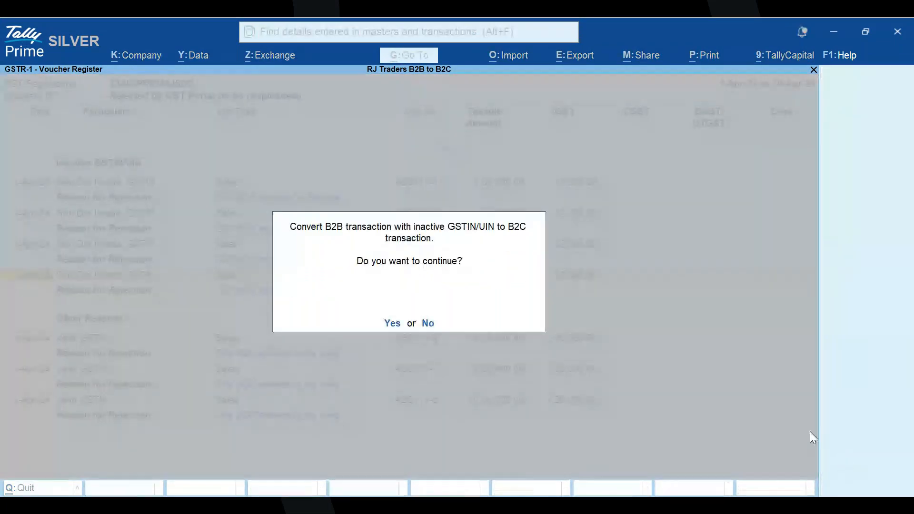
pyautogui.press('y')
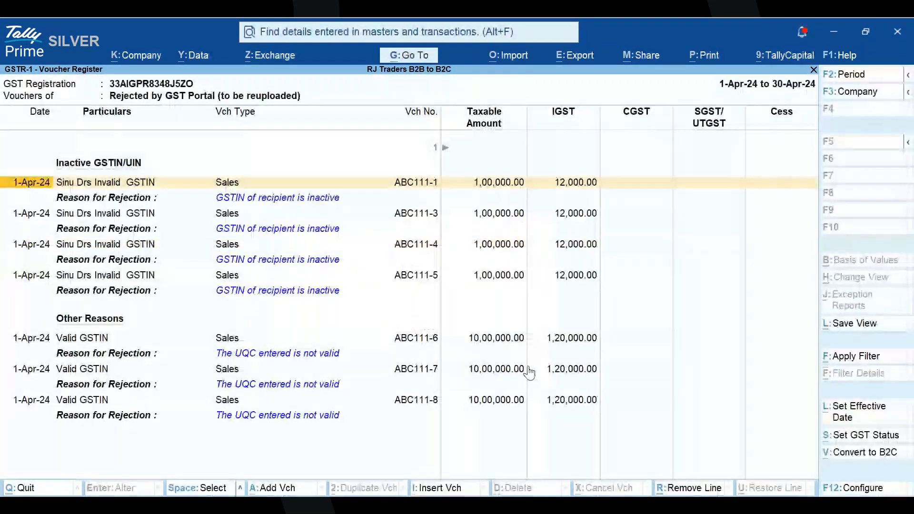
# - Select vouchers ABC111-1, ABC111-3, ABC111-4 and ABC111-5 with inactive GSTIN and convert them from B2B to B2C transactions
pyautogui.hotkey('ctrl', 'space')
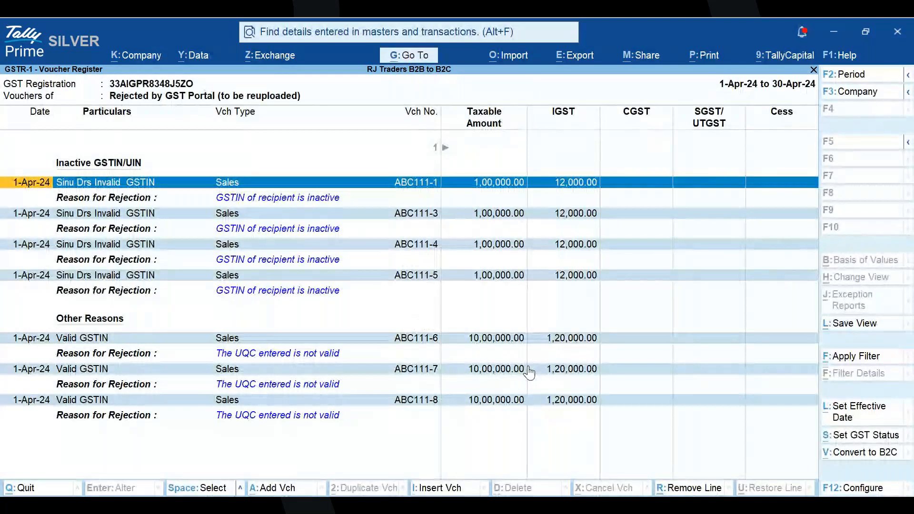
pyautogui.press('Down')
pyautogui.press('Down')
pyautogui.press('Down')
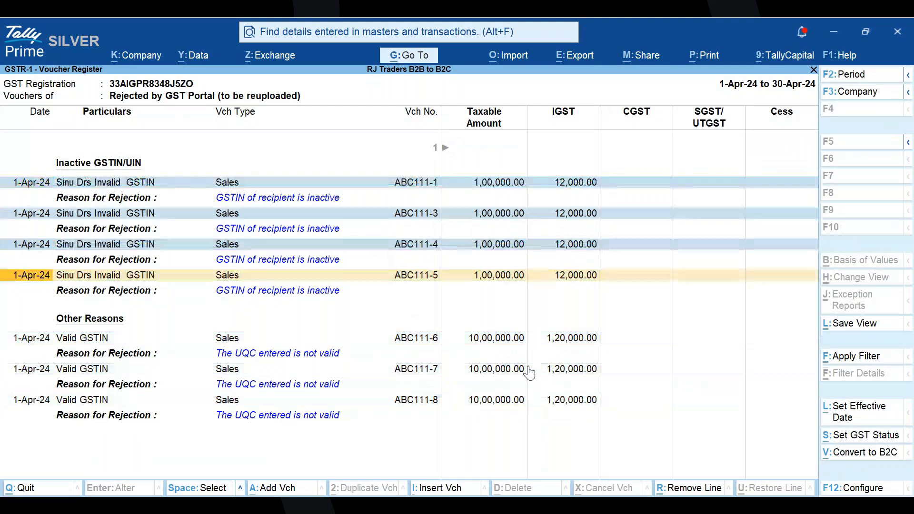
pyautogui.click(851, 458)
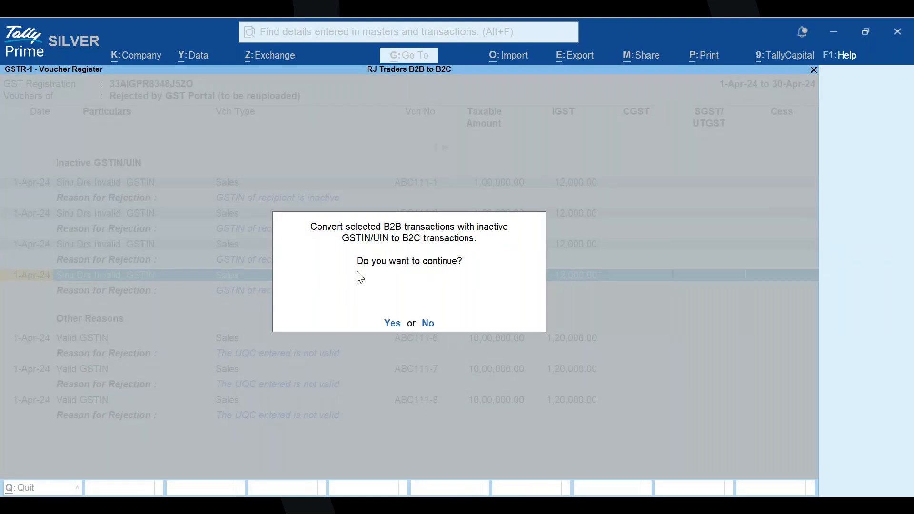
pyautogui.press('y')
pyautogui.click(390, 323)
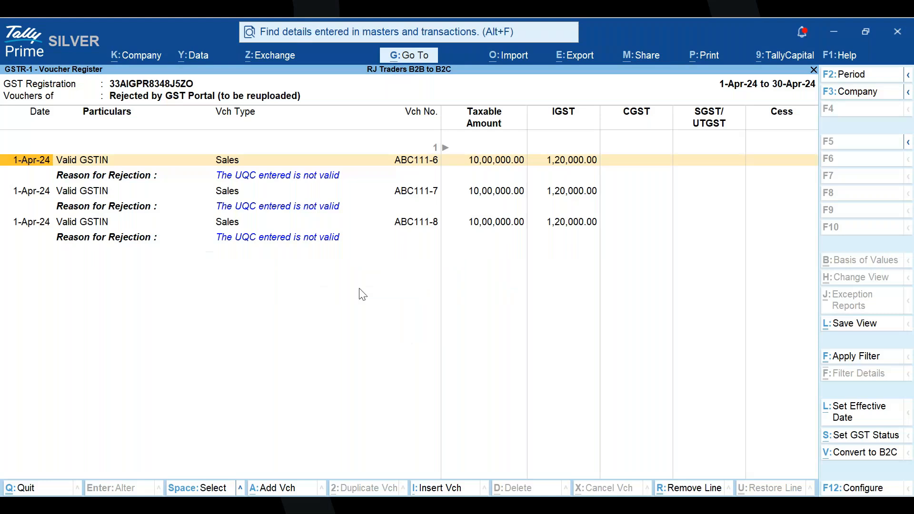
# - Reopen the vouchers rejected by the GST portal, view sales voucher ABC111-6 without changing it, and return to the GSTR-1 report
pyautogui.press('Escape')
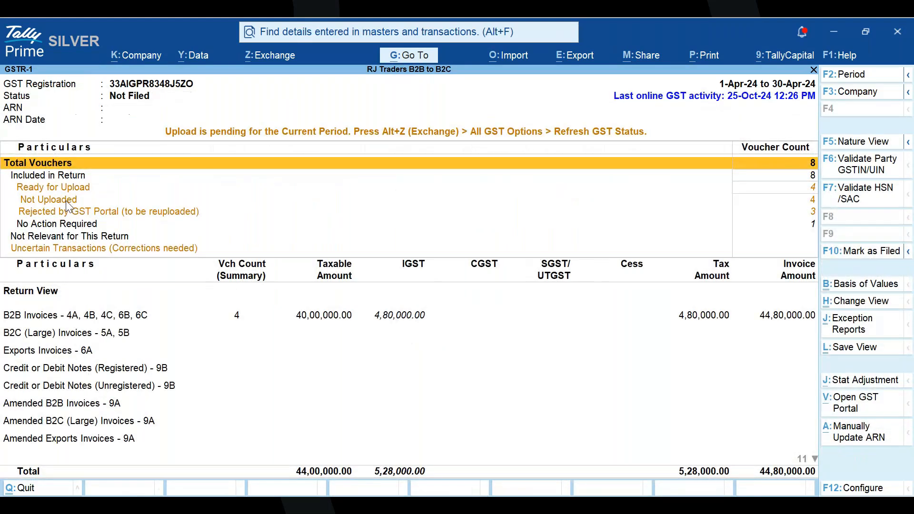
pyautogui.click(175, 215)
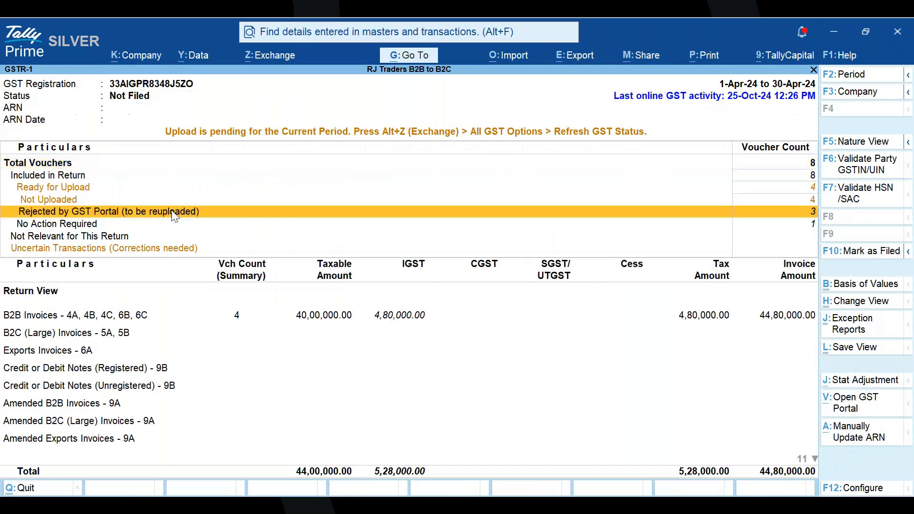
pyautogui.click(174, 212)
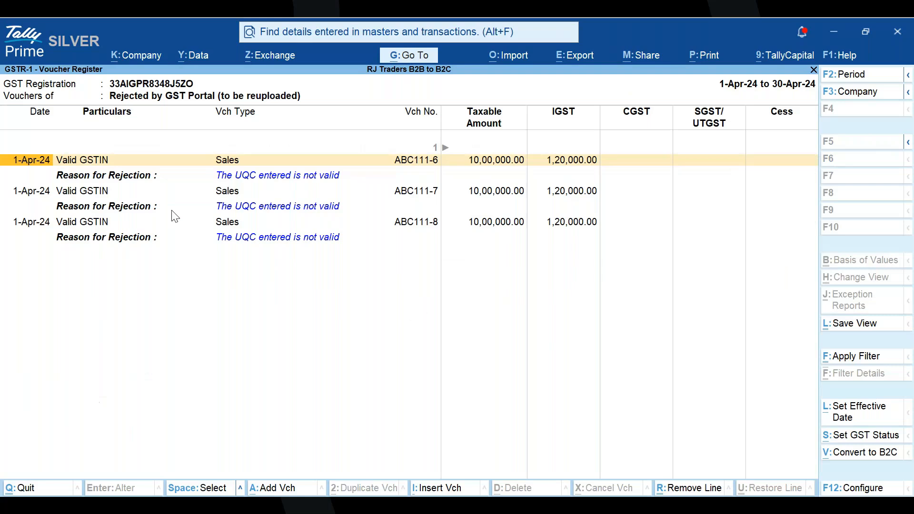
pyautogui.press('Return')
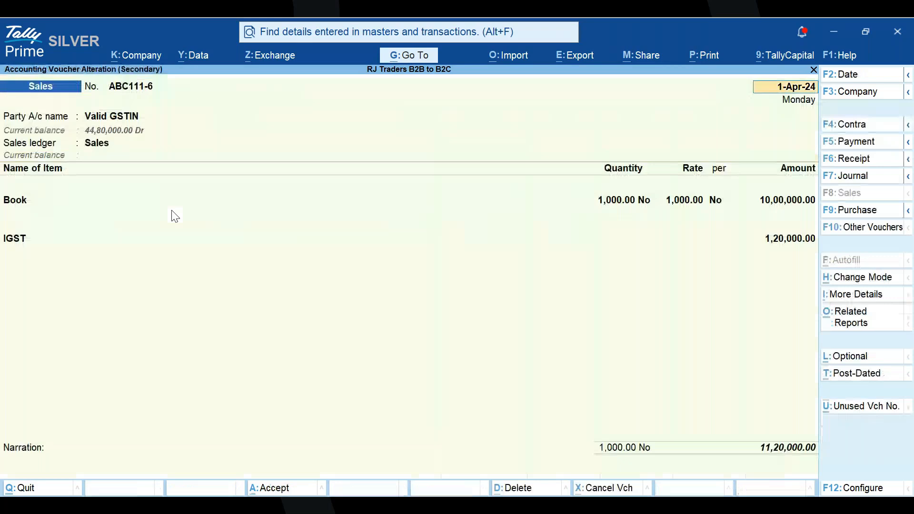
pyautogui.press('Escape')
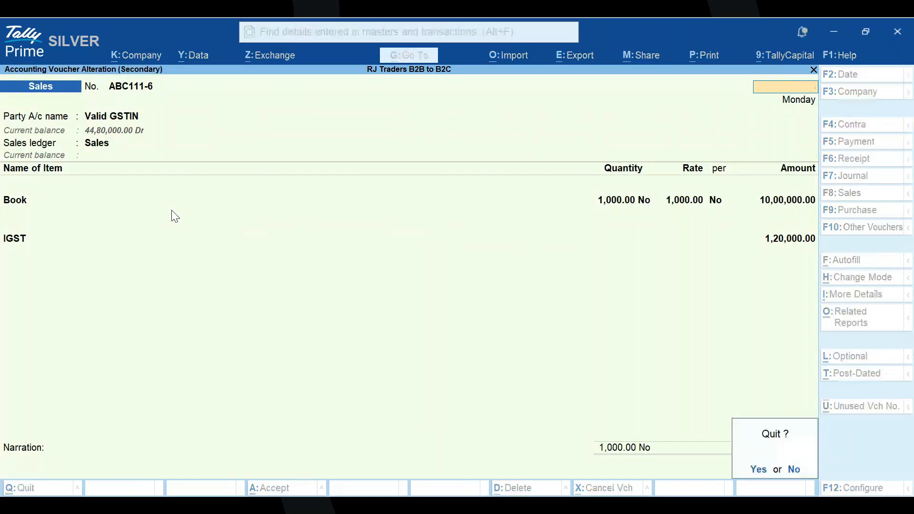
pyautogui.press('y')
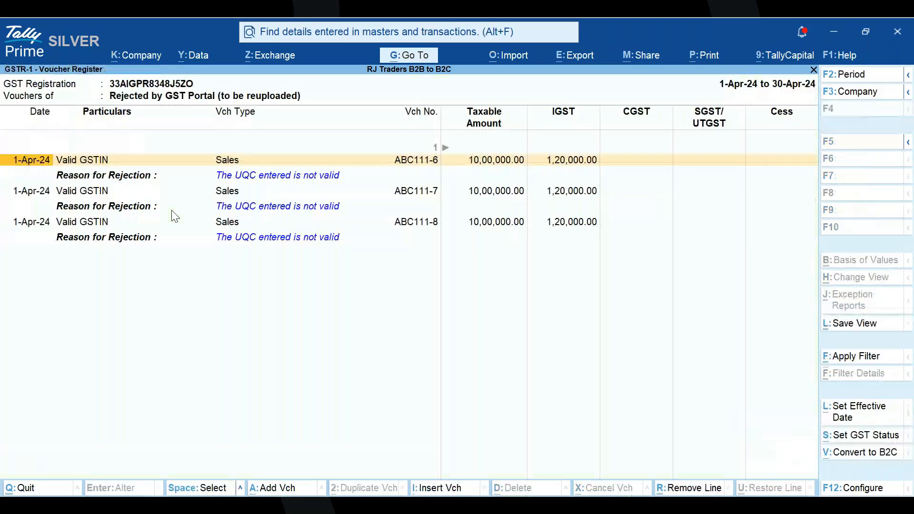
pyautogui.press('Escape')
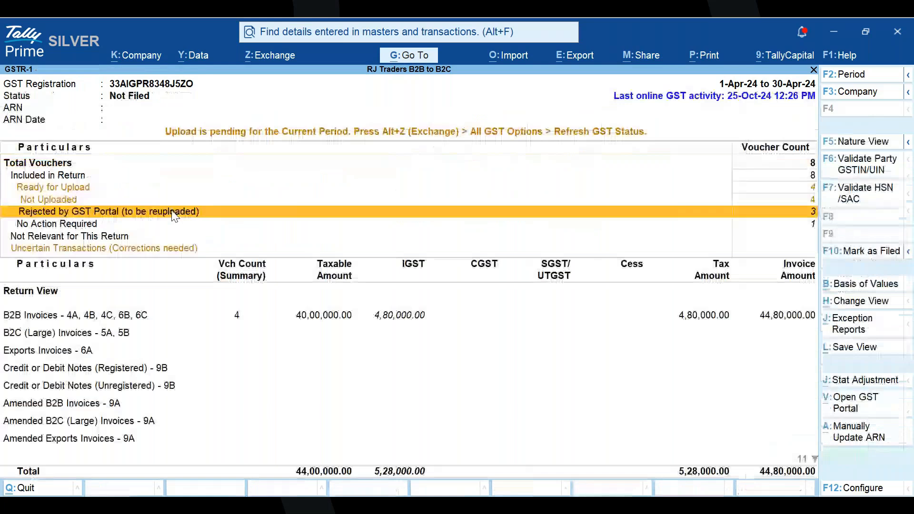
# - Switch to the company National Traders Uncertain Data and open its GSTR-1 report
pyautogui.press('Escape')
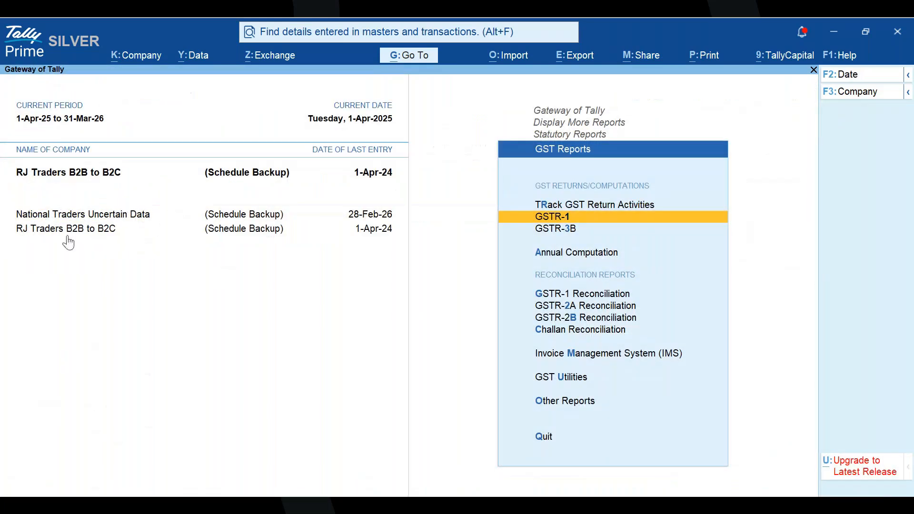
pyautogui.click(83, 216)
pyautogui.click(82, 214)
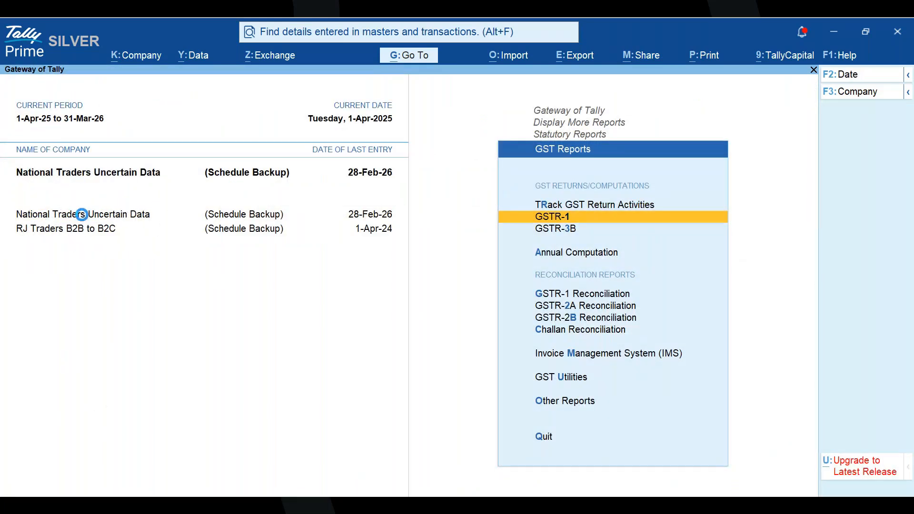
pyautogui.press('Return')
# - Set the GSTR-1 report period from 1-Apr-25 to 31-Mar-26
pyautogui.press('F2')
pyautogui.write('april')
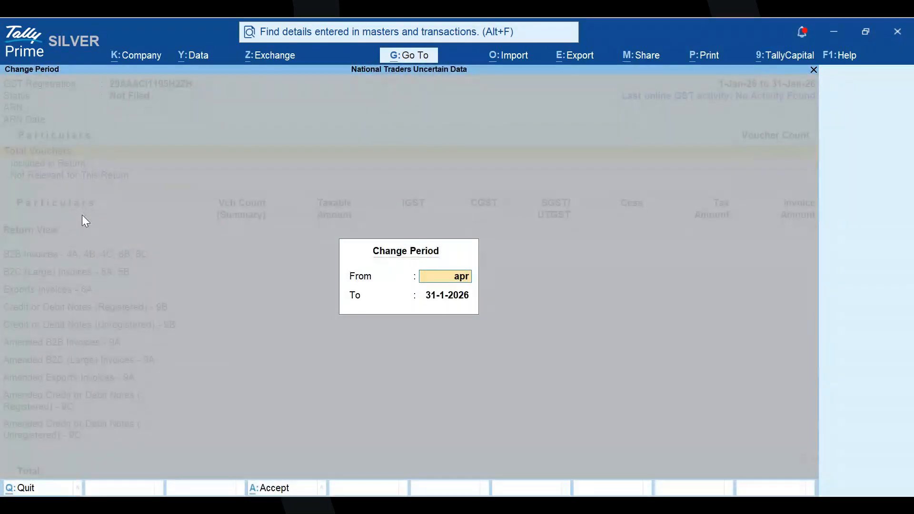
pyautogui.press('Return')
pyautogui.write('marc')
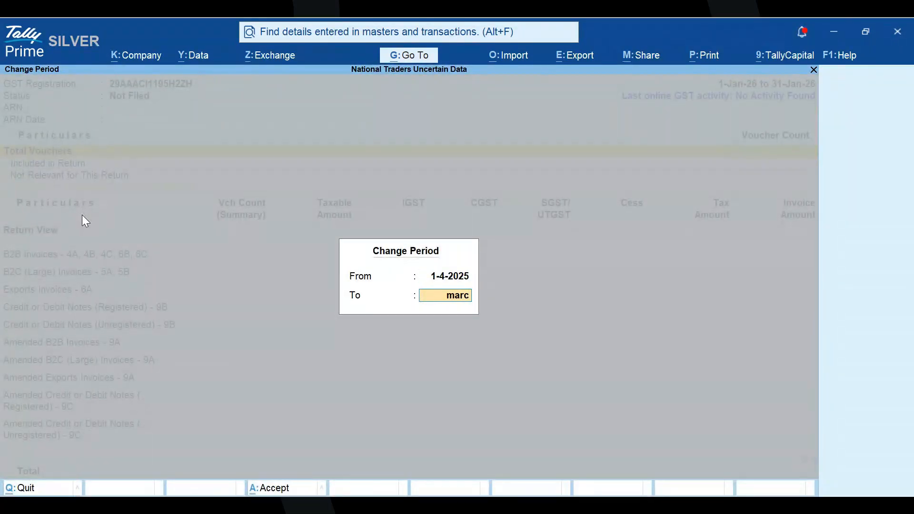
pyautogui.write('h')
pyautogui.press('Return')
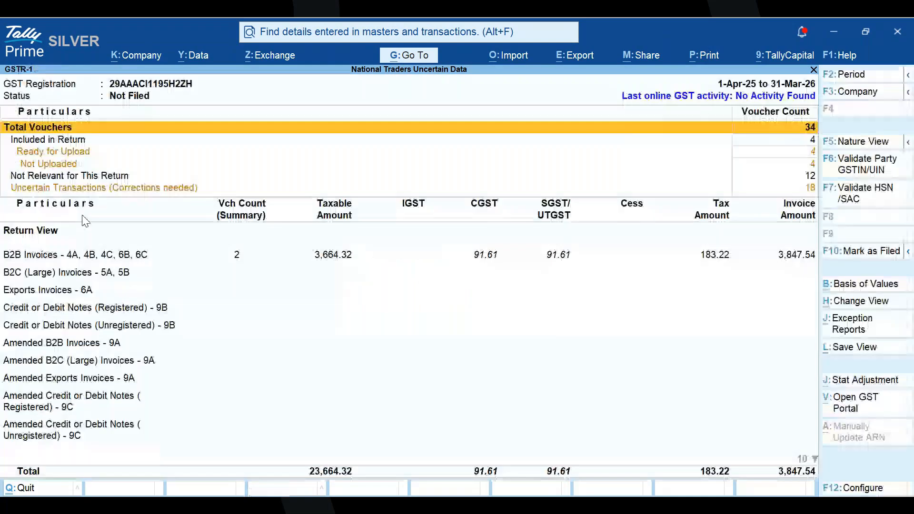
# - Open the list of Not Uploaded vouchers under Ready for Upload in the GSTR-1 report
pyautogui.press('Down')
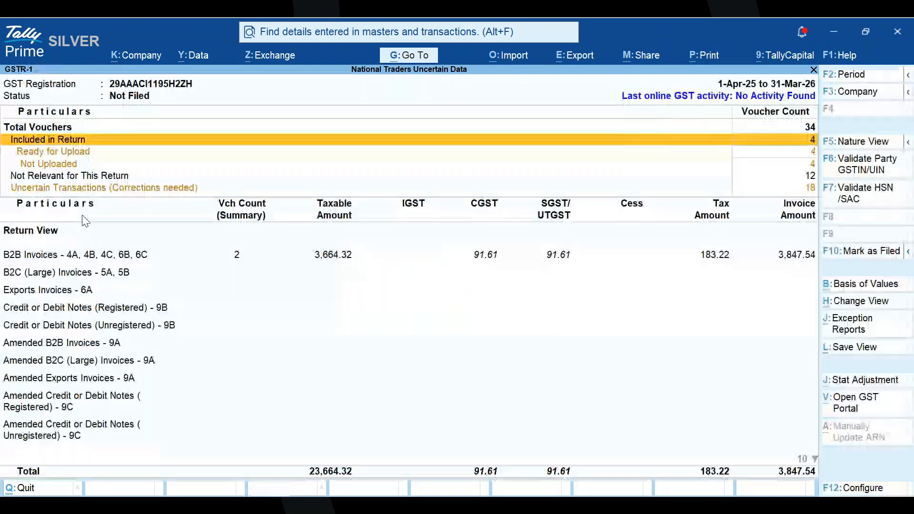
pyautogui.press('Down')
pyautogui.press('Down')
pyautogui.press('Return')
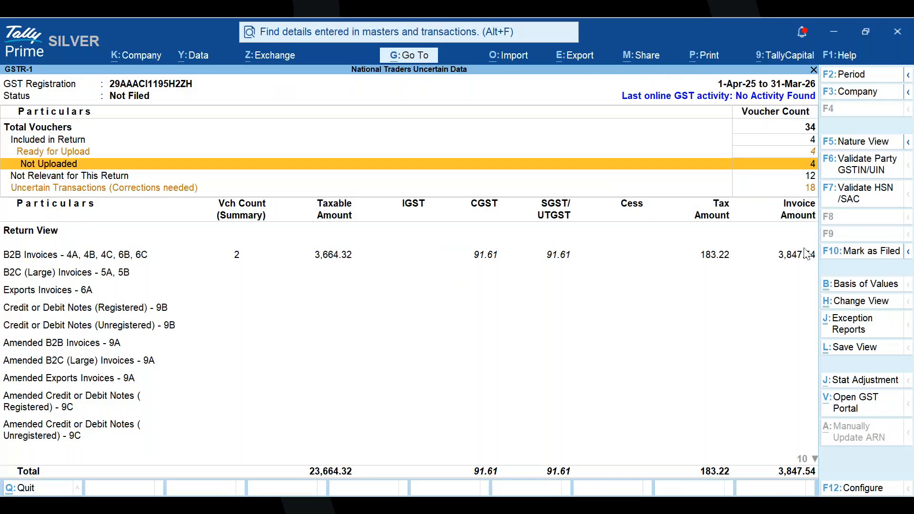
pyautogui.press('Return')
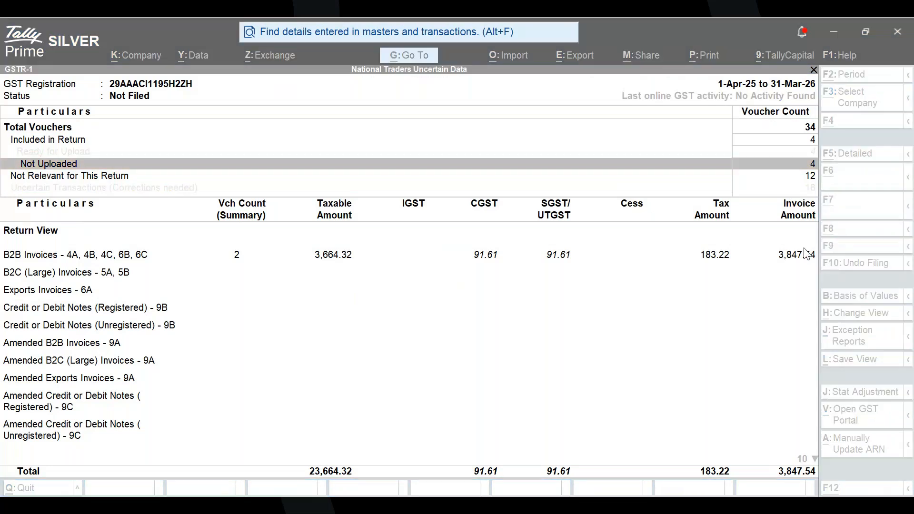
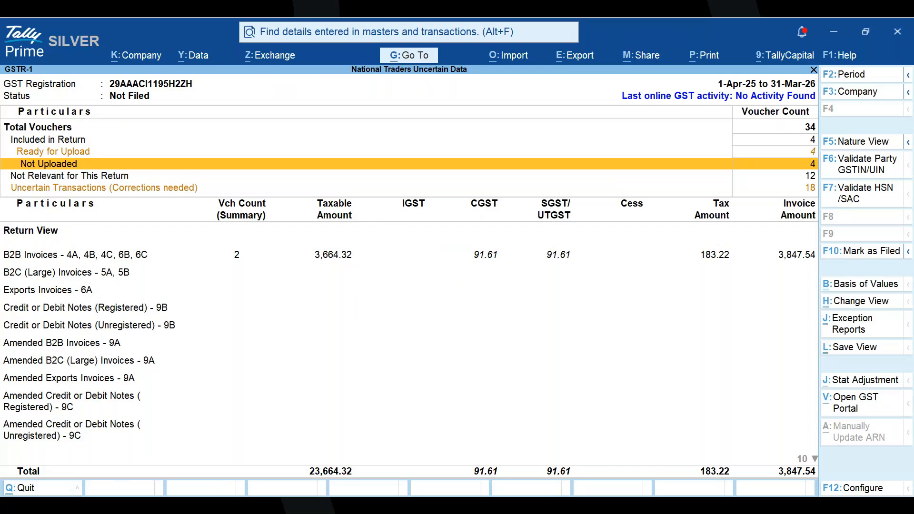
# - Switch to the company RJ Traders B2B to B2C and open its GSTR-1 report
pyautogui.press('Escape')
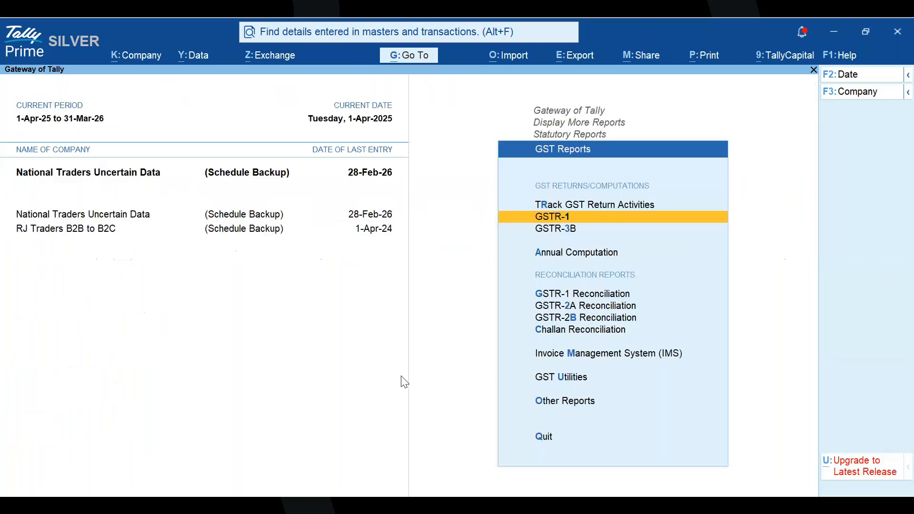
pyautogui.click(86, 231)
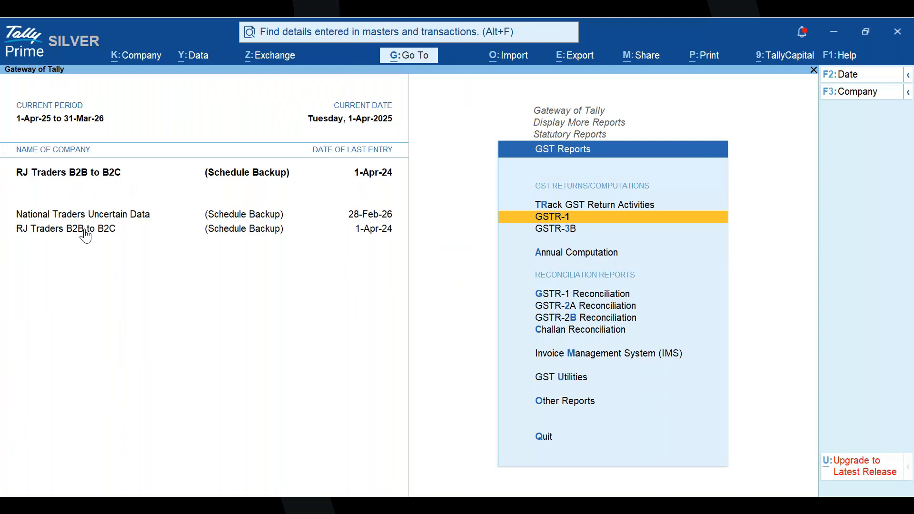
pyautogui.press('Return')
pyautogui.press('Down')
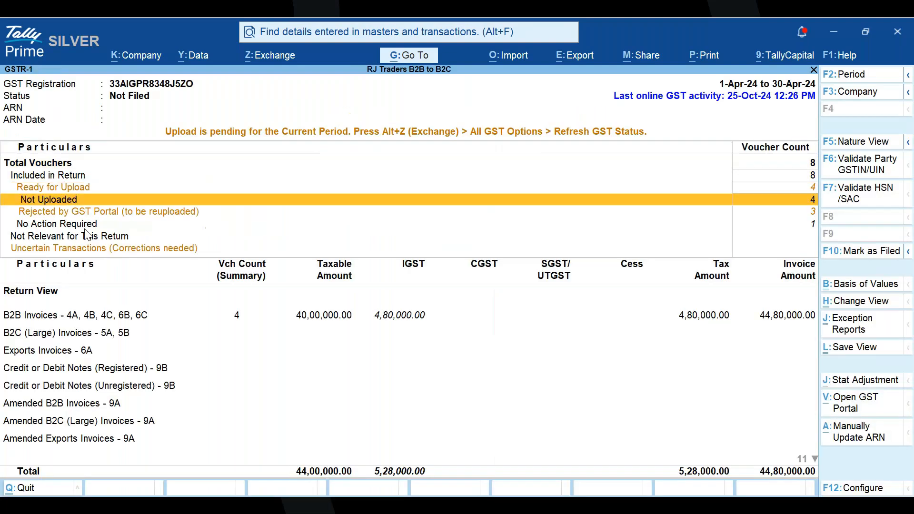
# - View the vouchers rejected by the GST portal and the party GSTIN/UIN validation list, returning to the GSTR-1 report
pyautogui.press('Down')
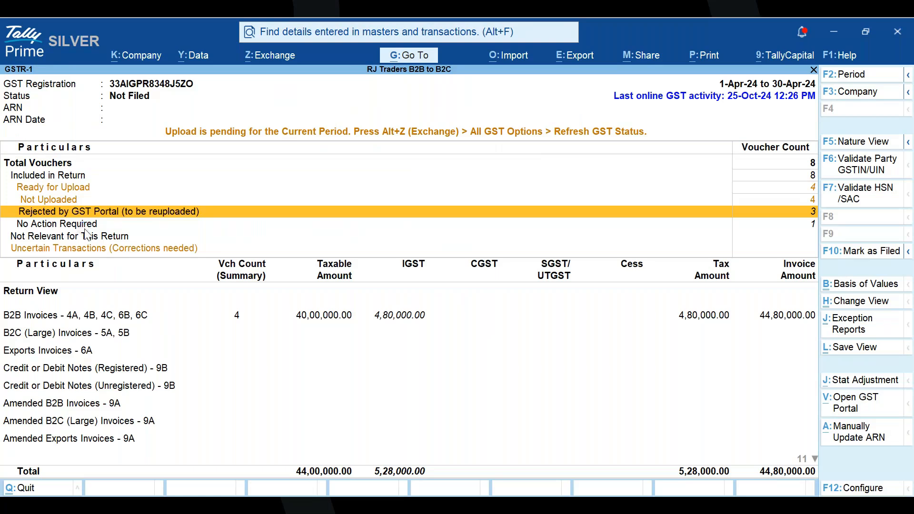
pyautogui.press('Return')
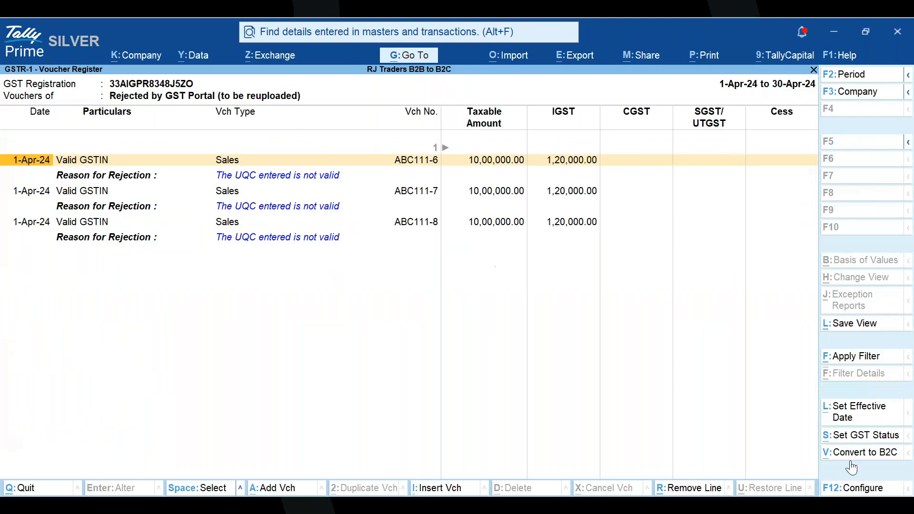
pyautogui.press('Escape')
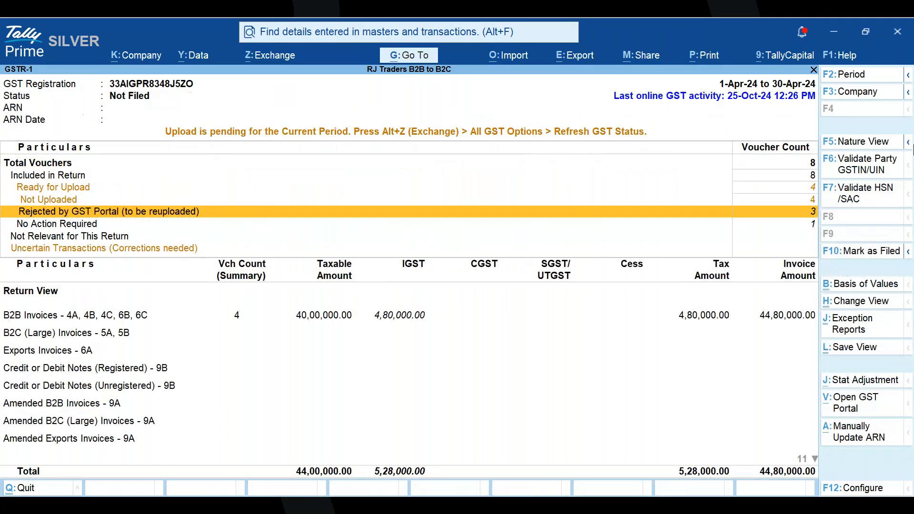
pyautogui.press('F6')
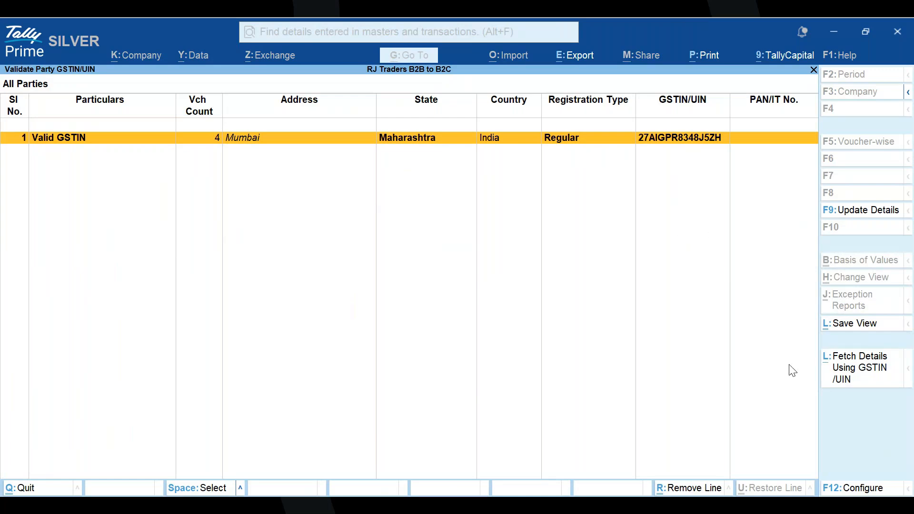
pyautogui.press('Escape')
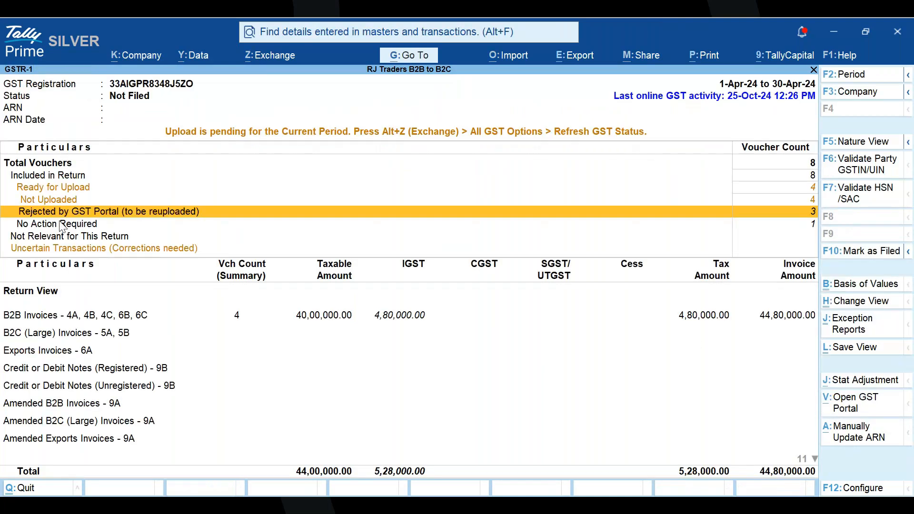
# - Recheck the rejection reasons of the vouchers rejected by the GST portal and return to the GSTR-1 report
pyautogui.press('Up')
pyautogui.press('Down')
pyautogui.press('Return')
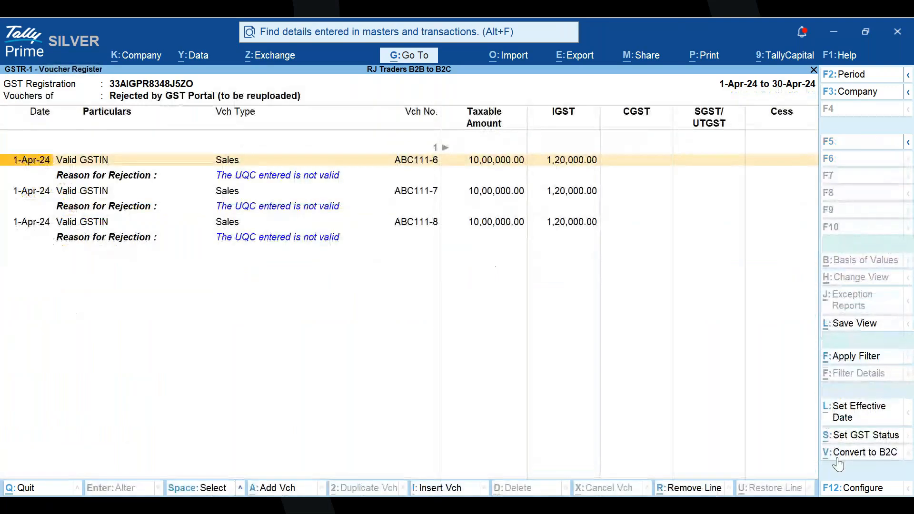
pyautogui.press('Escape')
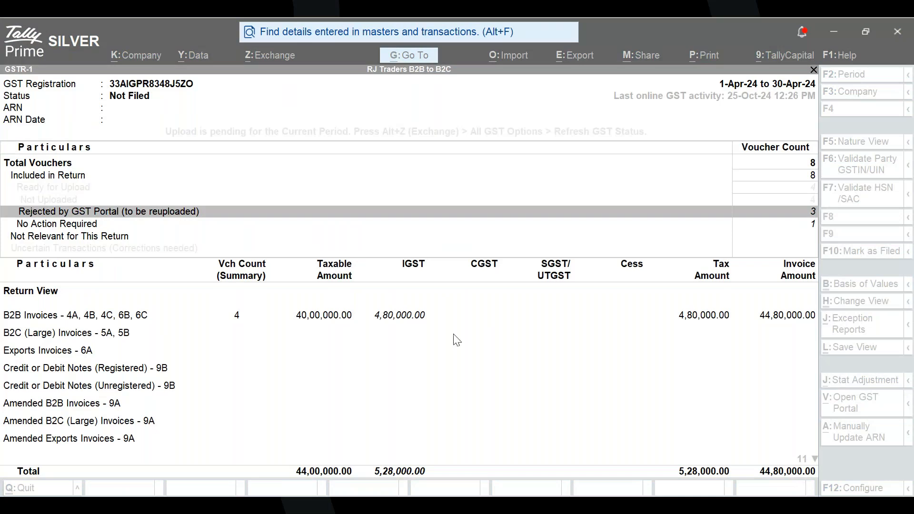
pyautogui.click(451, 505)
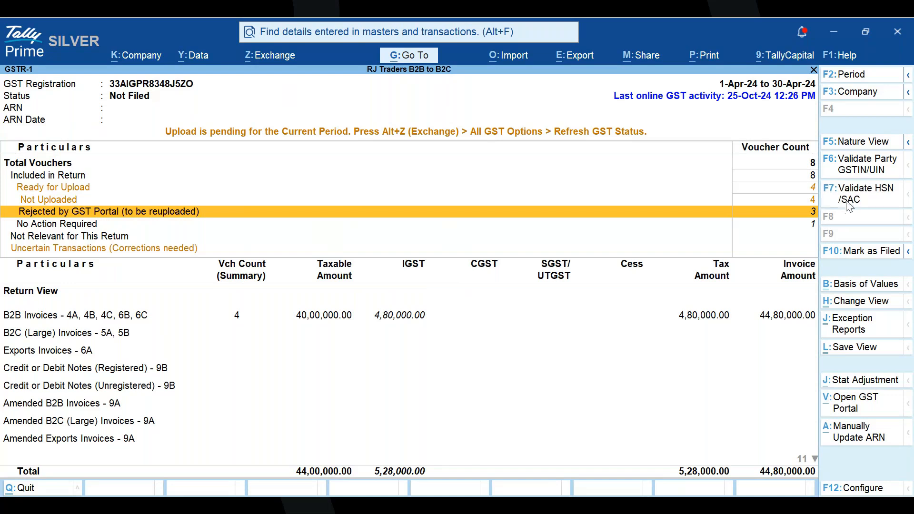
# - Open the HSN/SAC validation summary from GSTR-1 and set Show Valid HSN/SAC to Yes
pyautogui.click(847, 206)
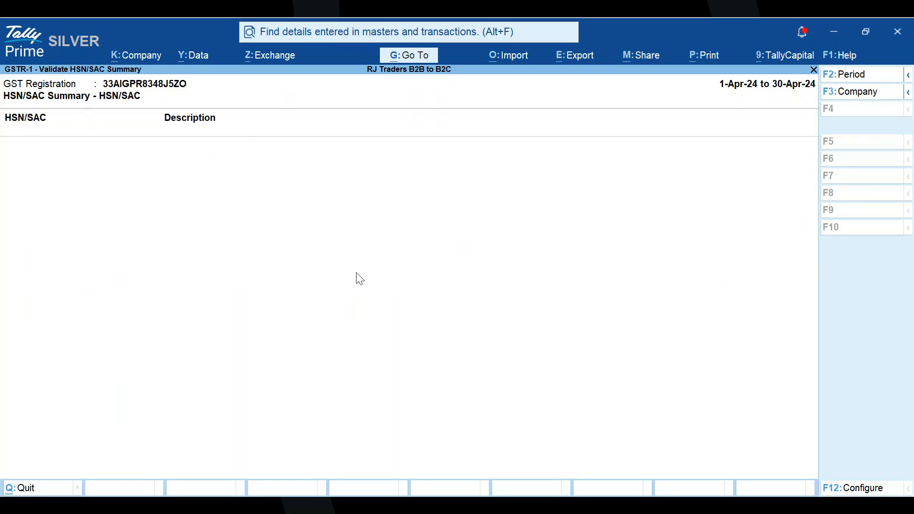
pyautogui.press('F12')
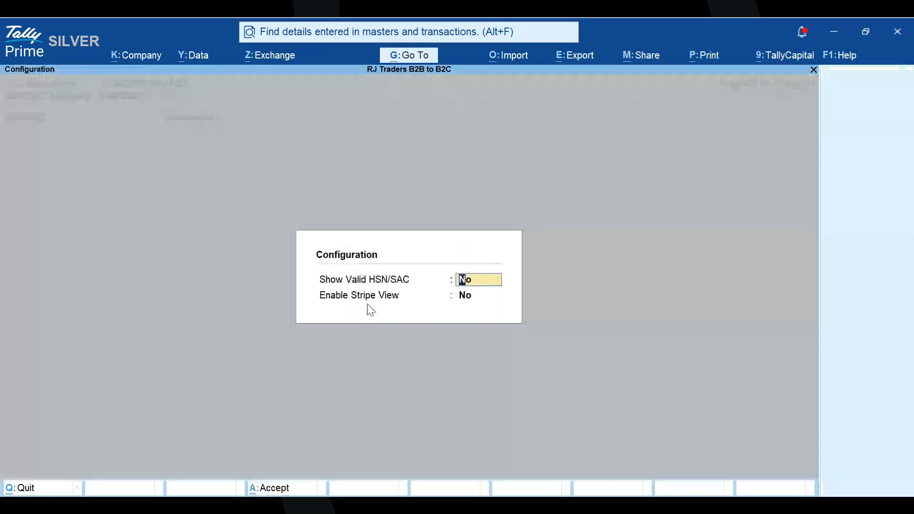
pyautogui.write('y')
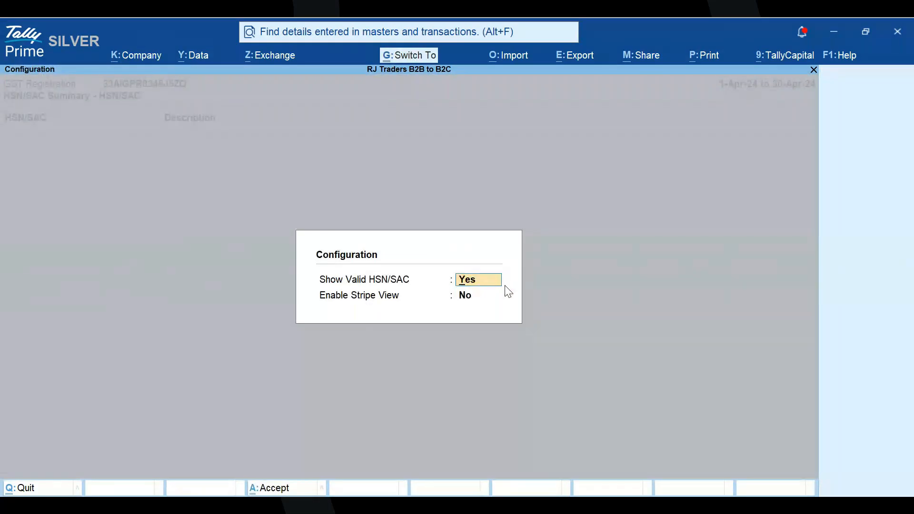
pyautogui.hotkey('ctrl', 'a')
pyautogui.press('Down')
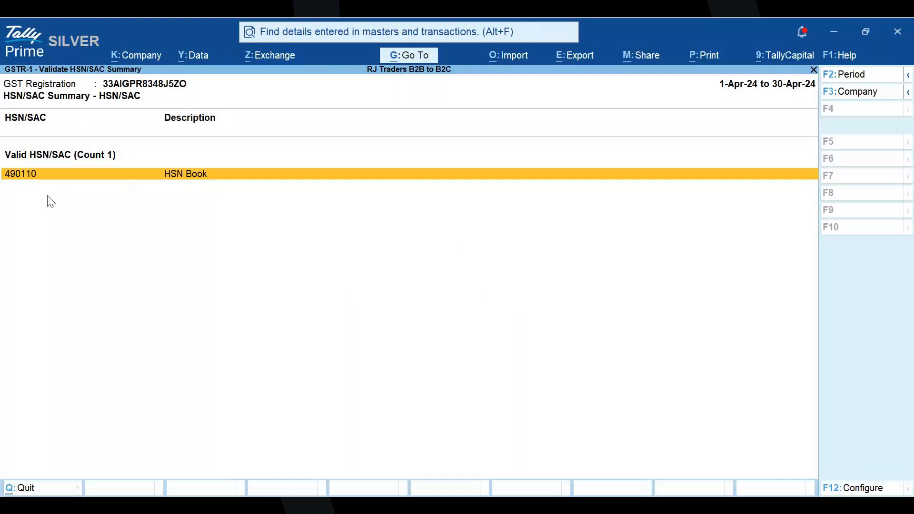
# - Reopen the HSN/SAC validation summary, close it, and leave the GSTR-1 report for the GST Reports list
pyautogui.press('Escape')
pyautogui.click(859, 189)
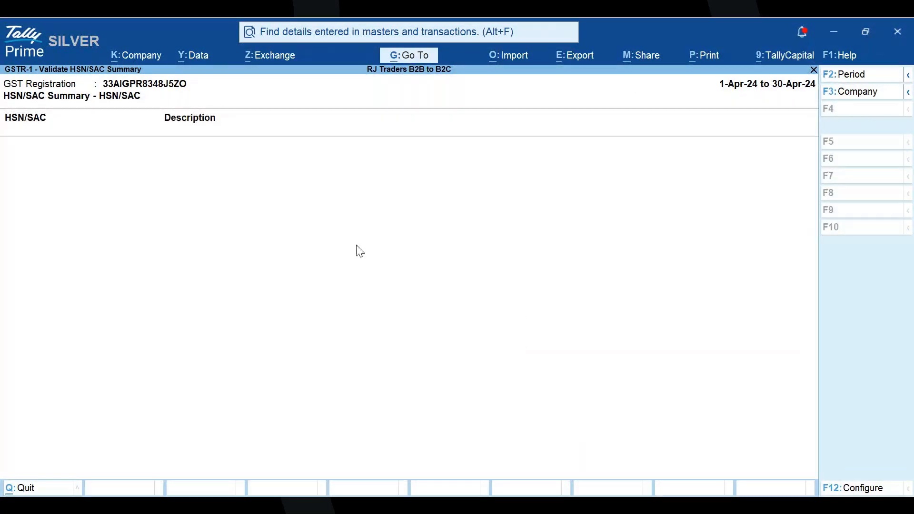
pyautogui.press('Escape')
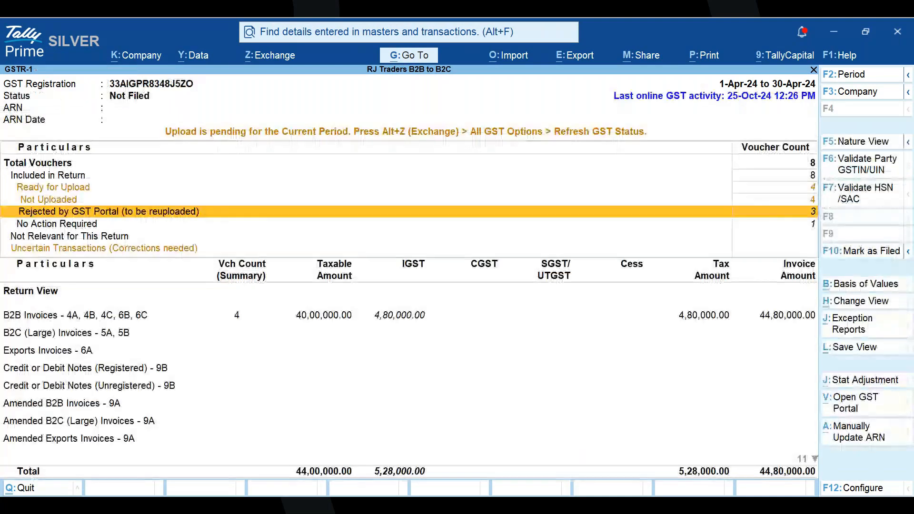
pyautogui.press('Return')
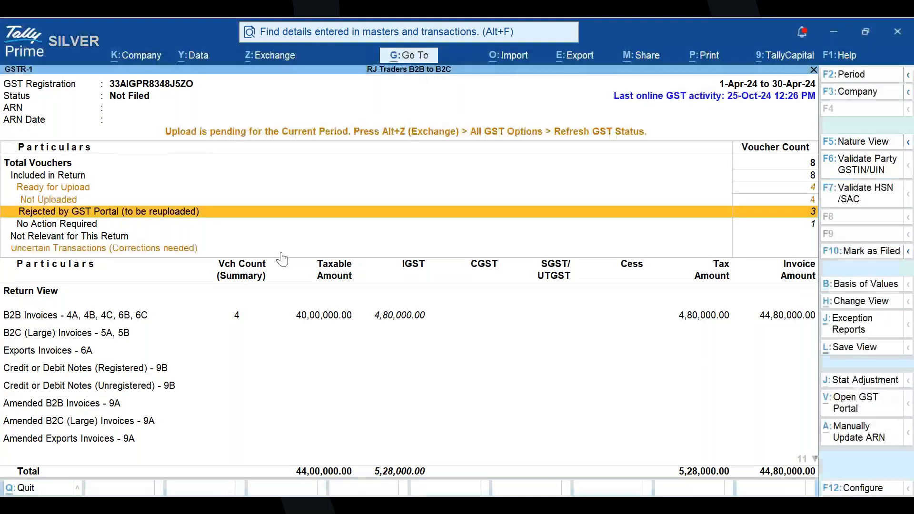
pyautogui.press('Escape')
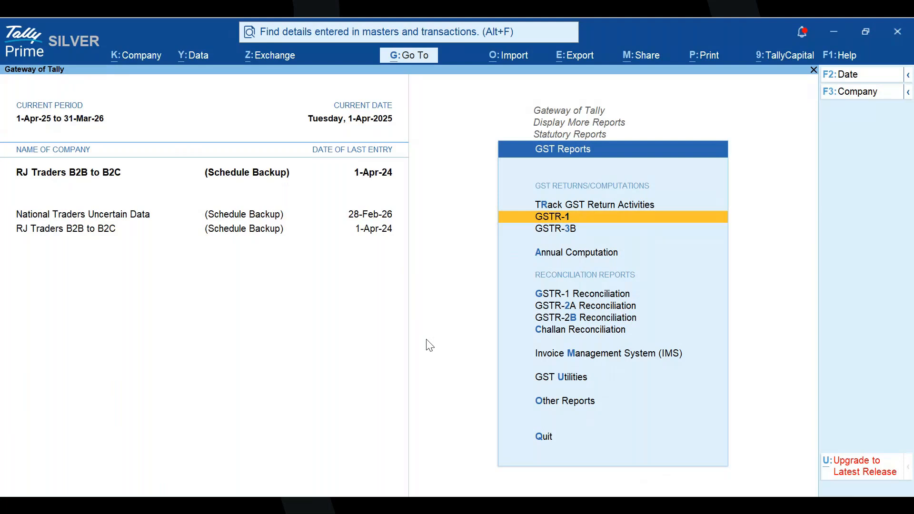
# - Switch to the company National Traders Uncertain Data and open the GST return upload screen for GSTR-1
pyautogui.press('Return')
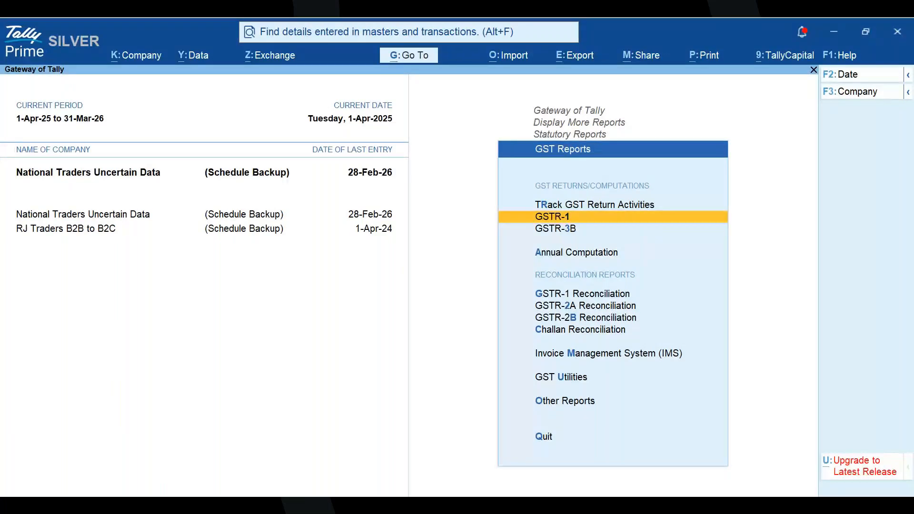
pyautogui.hotkey('alt', 'z')
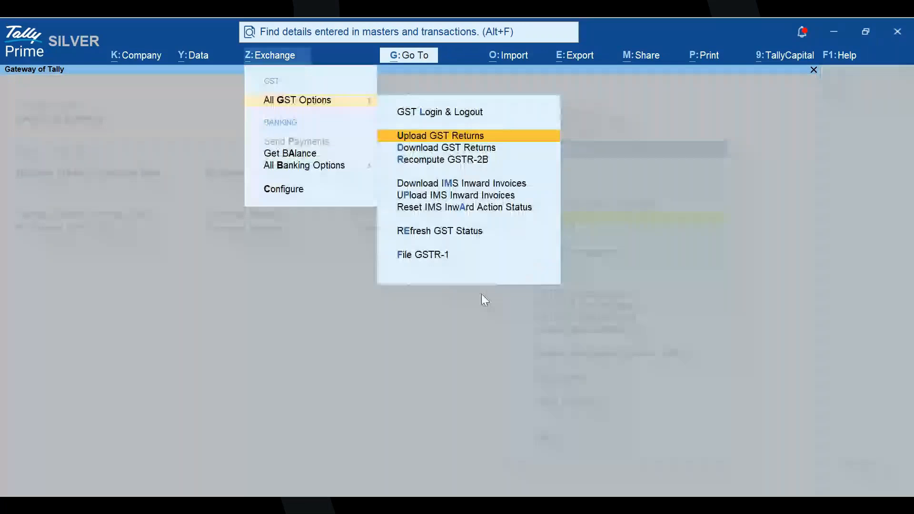
pyautogui.press('Return')
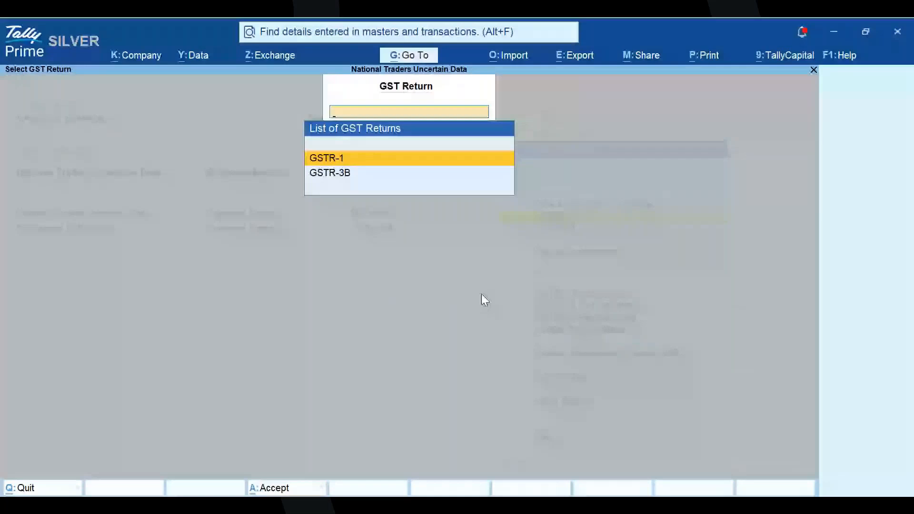
pyautogui.press('Return')
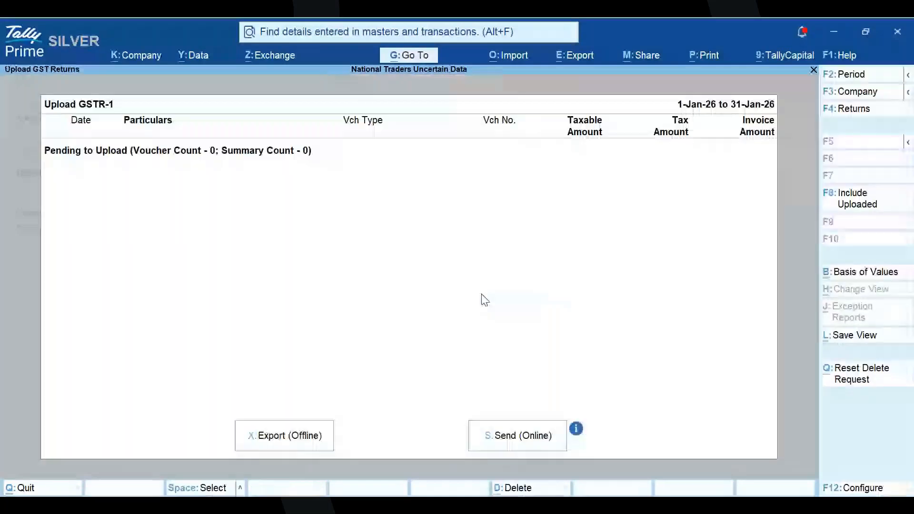
# - Set the GSTR-1 upload period from 1-Apr-25 to 30-Apr-25, then close the upload screen and return to Statutory Reports
pyautogui.press('F2')
pyautogui.write('a')
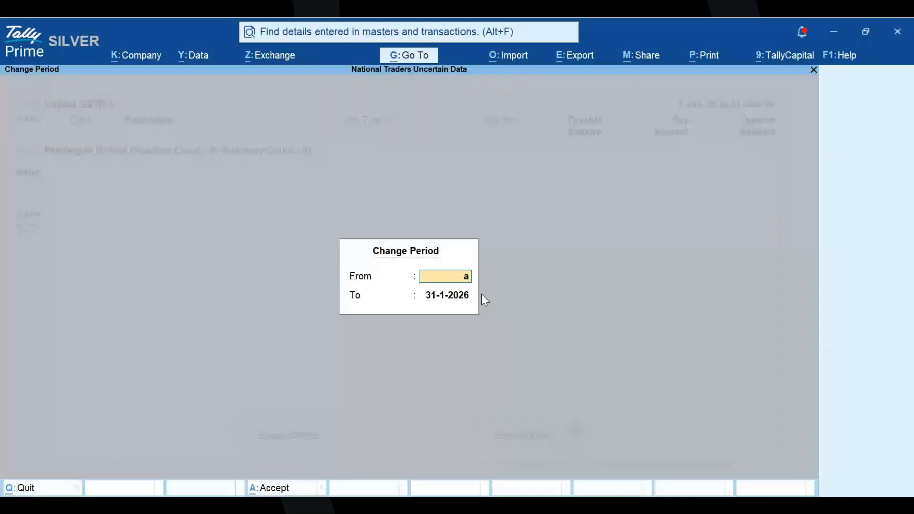
pyautogui.press('Return')
pyautogui.write('april')
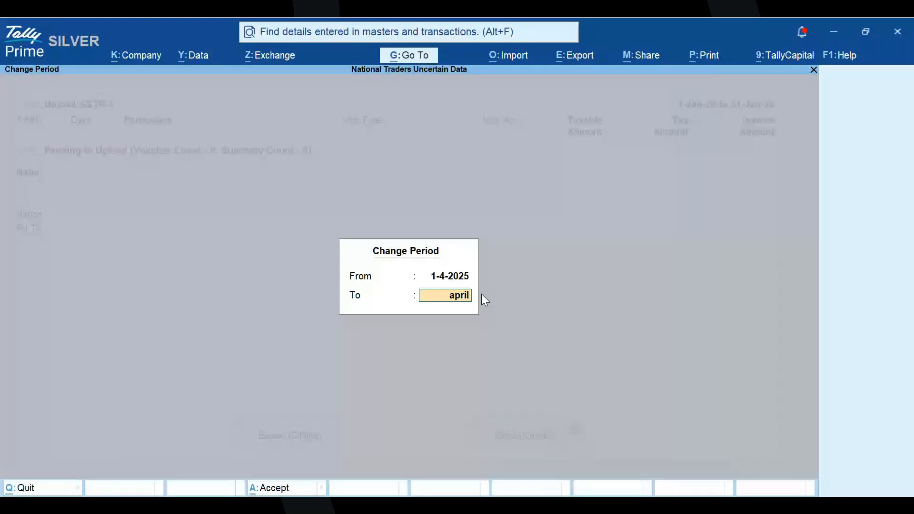
pyautogui.press('Return')
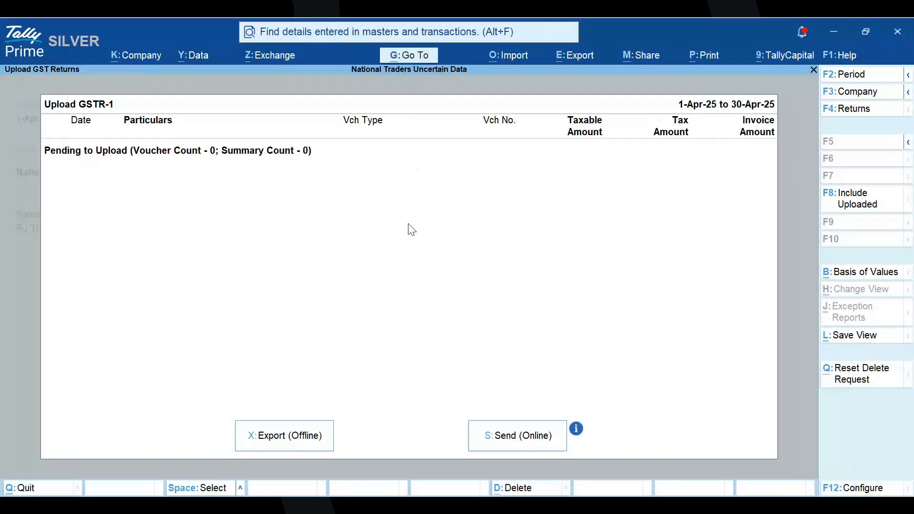
pyautogui.press('Escape')
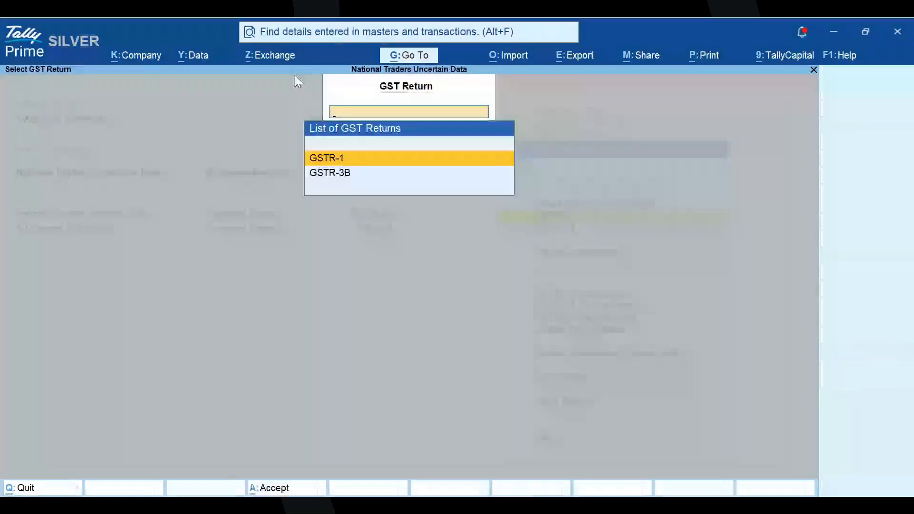
pyautogui.click(280, 58)
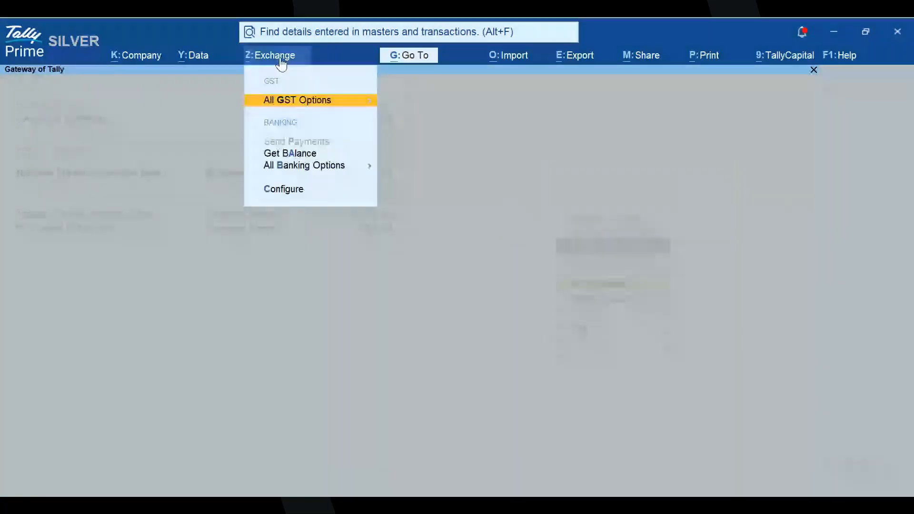
pyautogui.click(525, 279)
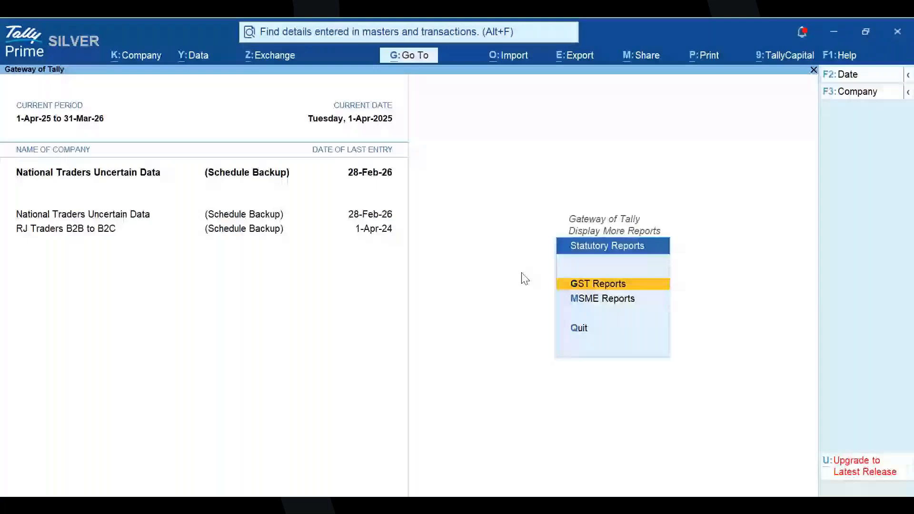
# - Review the GSTR-1 periodicity and mode of filing in the company's GST registration details, leaving the company features without changes
pyautogui.press('F11')
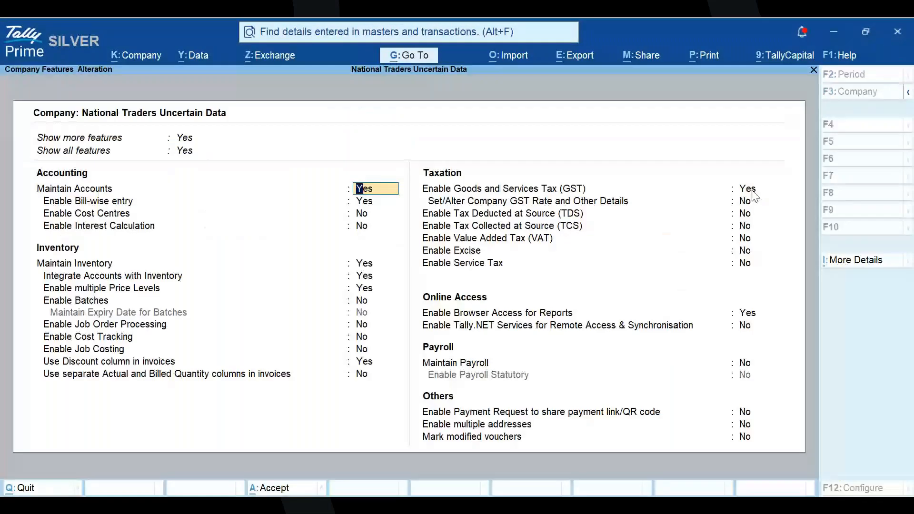
pyautogui.click(753, 192)
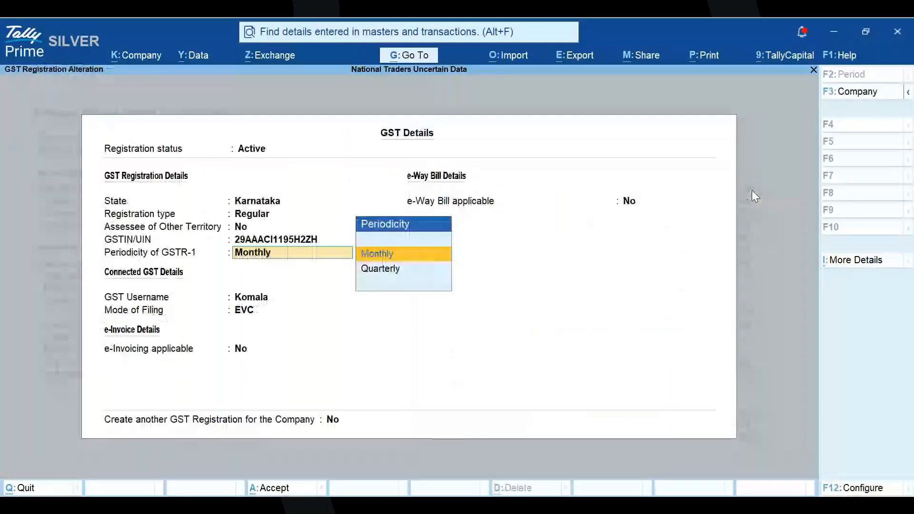
pyautogui.press('Return')
pyautogui.press('Return')
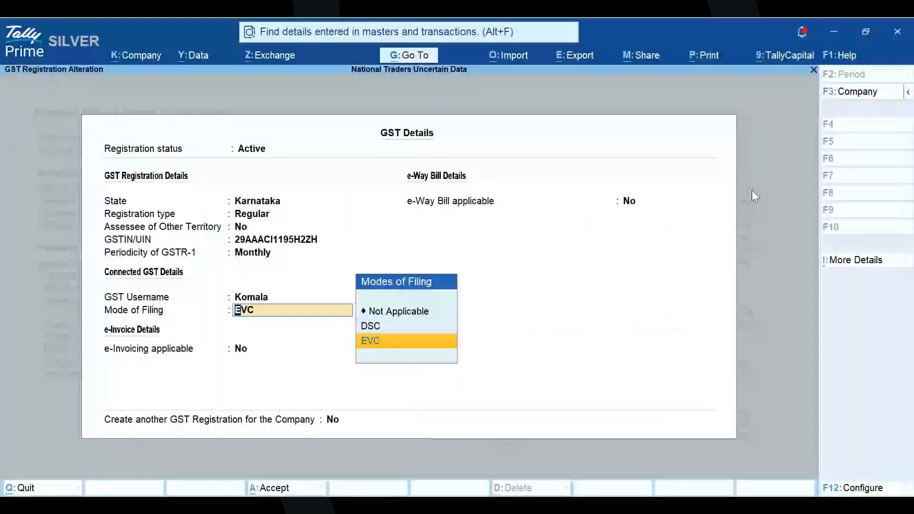
pyautogui.click(751, 190)
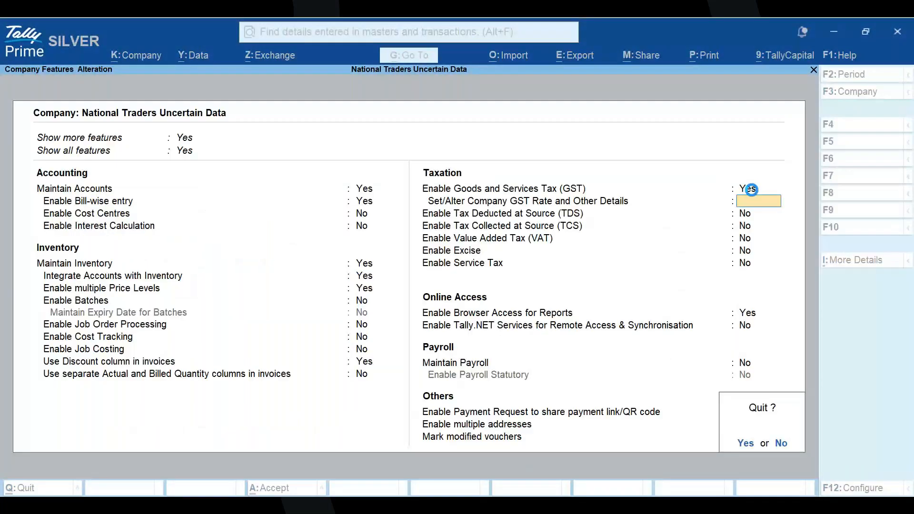
pyautogui.press('y')
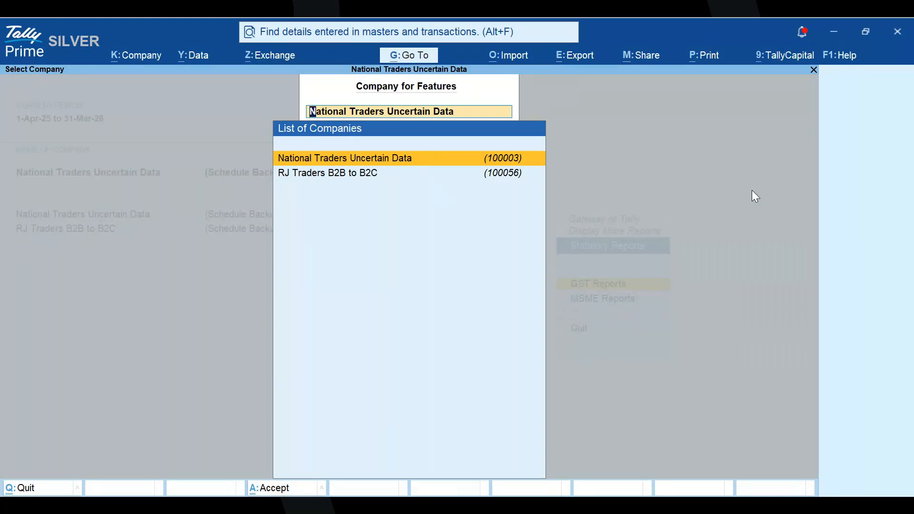
pyautogui.press('Escape')
# - Open the Download GST Returns screen for the company's GST registration, then close it without downloading anything
pyautogui.hotkey('alt', 'z')
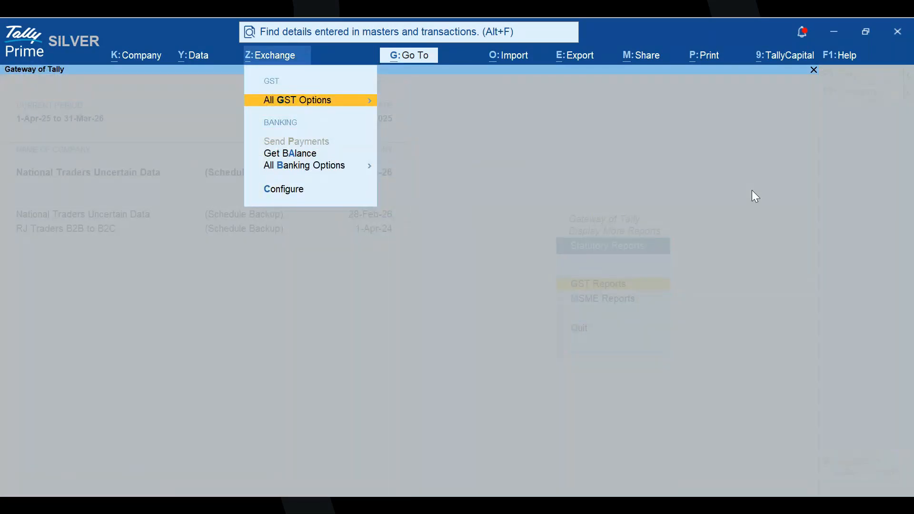
pyautogui.press('Return')
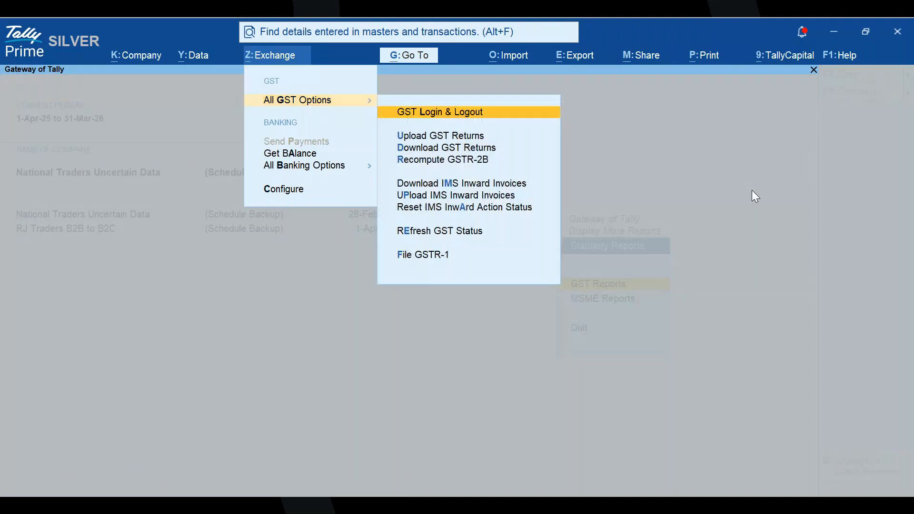
pyautogui.press('Down')
pyautogui.press('Down')
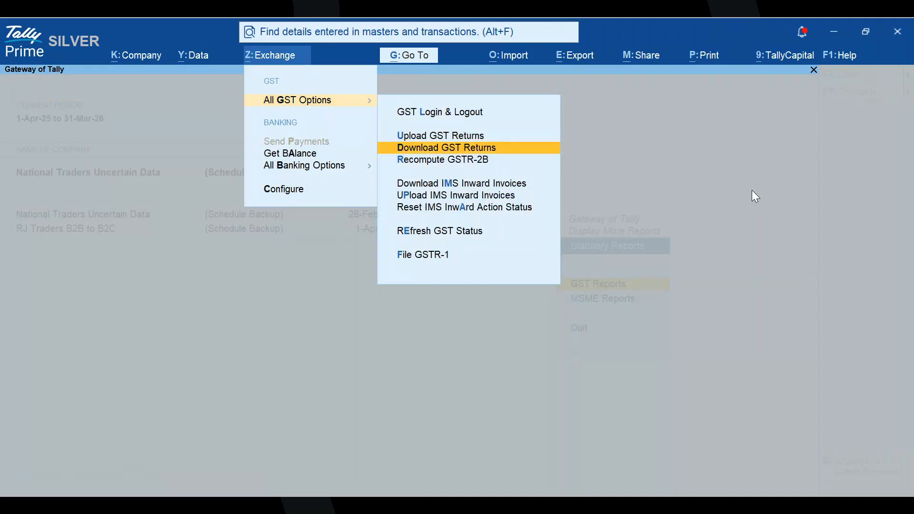
pyautogui.press('Return')
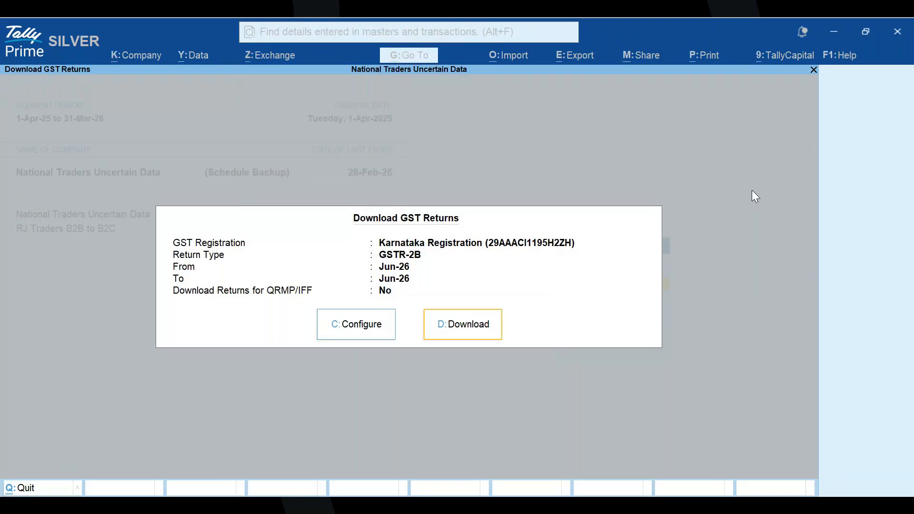
pyautogui.press('Escape')
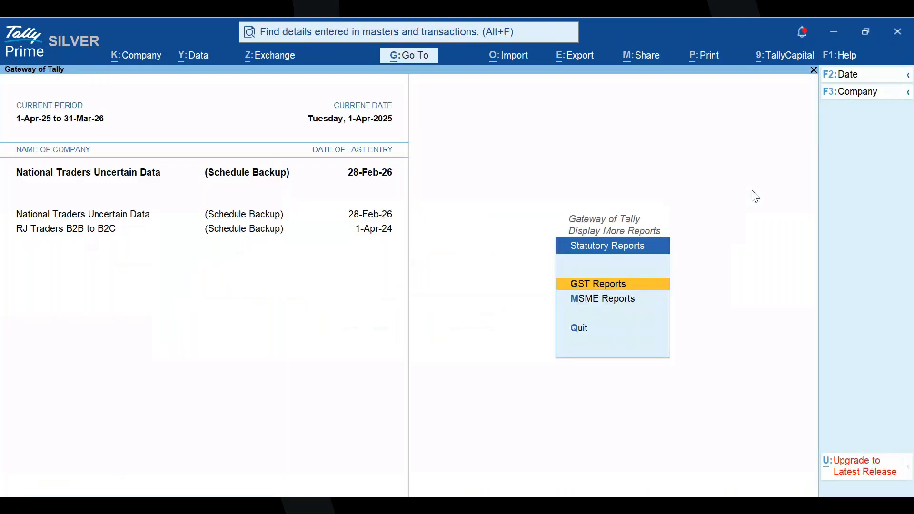
# - Open the GSTR-2B Reconciliation report, set its period from 1-Apr-25 to 31-Mar-26, and return to the GST Reports list
pyautogui.press('Return')
pyautogui.press('b')
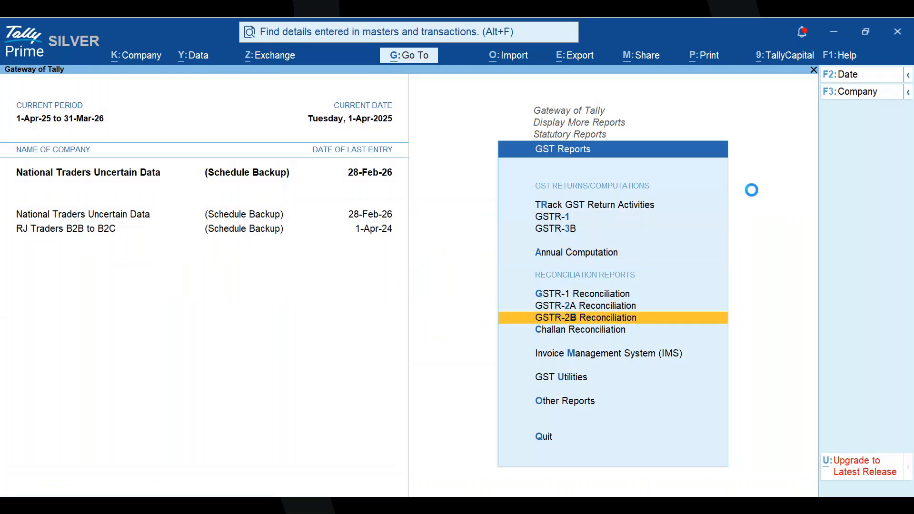
pyautogui.press('F2')
pyautogui.write('a')
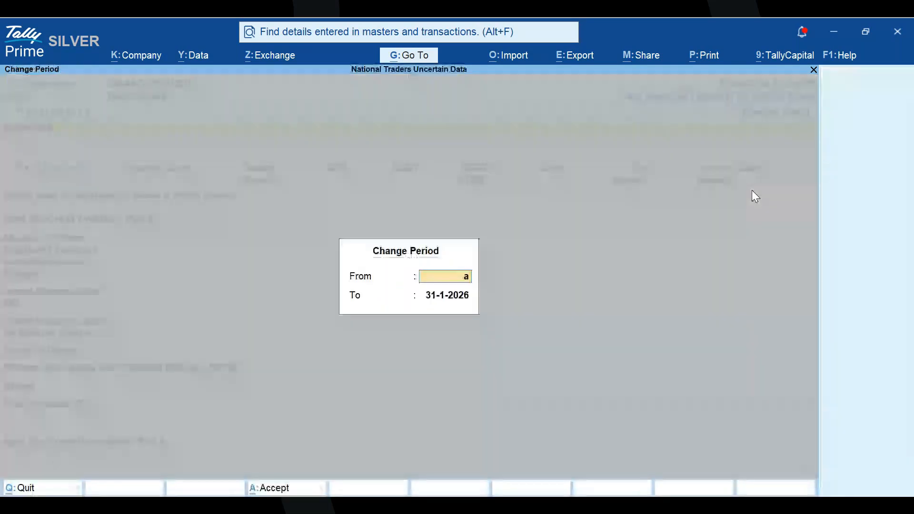
pyautogui.press('Return')
pyautogui.write('matrc')
pyautogui.press('BackSpace')
pyautogui.press('BackSpace')
pyautogui.write('rch')
pyautogui.press('BackSpace')
pyautogui.press('BackSpace')
pyautogui.press('BackSpace')
pyautogui.press('BackSpace')
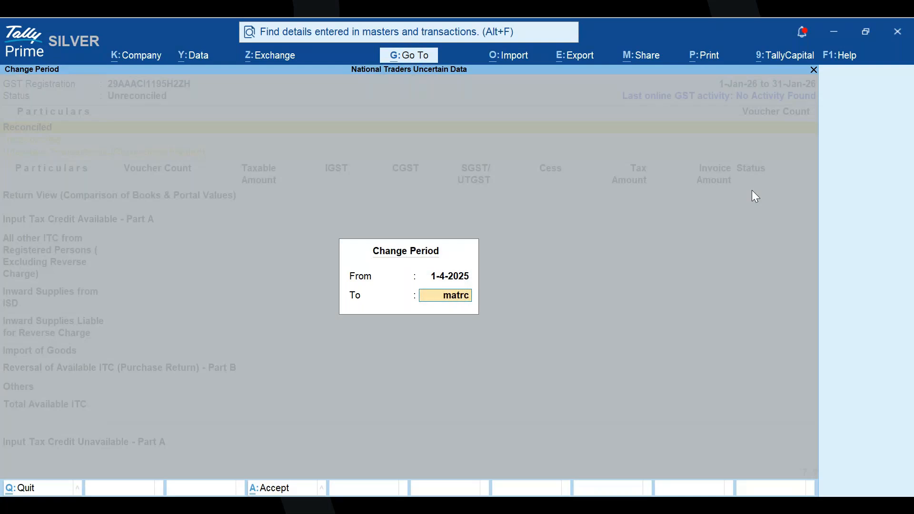
pyautogui.write('rch')
pyautogui.press('Return')
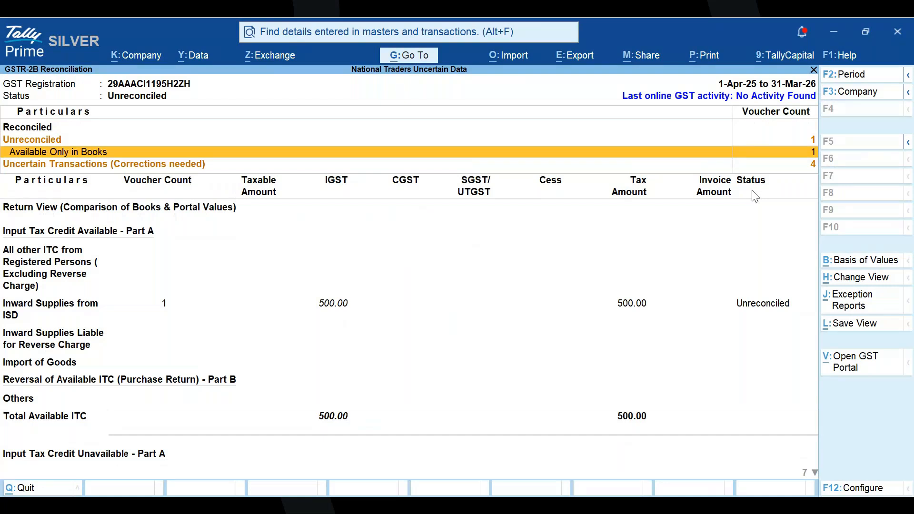
pyautogui.press('Escape')
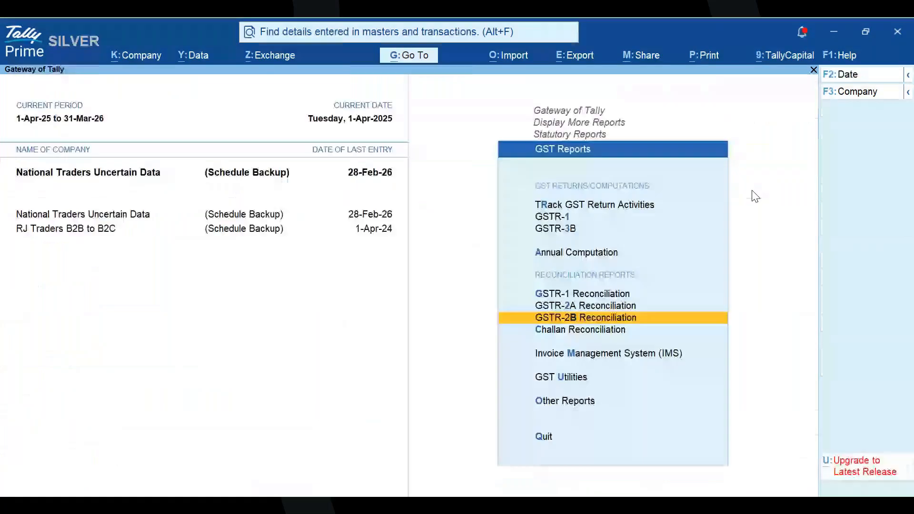
pyautogui.press('Return')
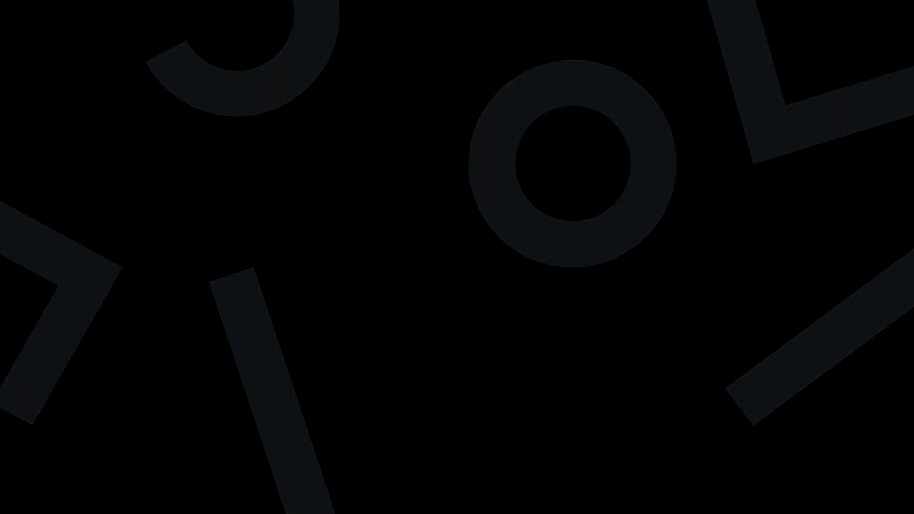
# - Switch to the PowerPoint presentation on simple rules to file GSTR-1 and display slide 4, "Connected GST – All about Exchanging Data"
pyautogui.scroll(-3, 66, 379)
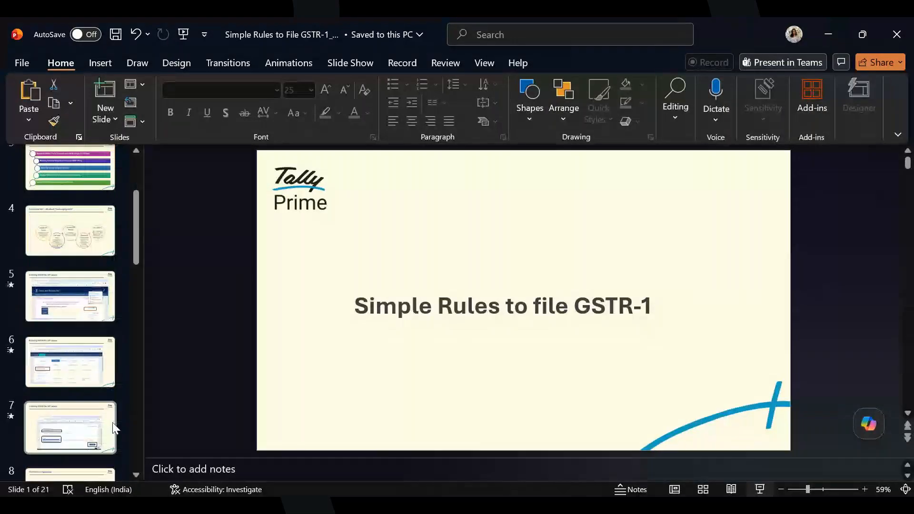
pyautogui.scroll(1, 97, 274)
pyautogui.scroll(1, 97, 273)
pyautogui.click(95, 274)
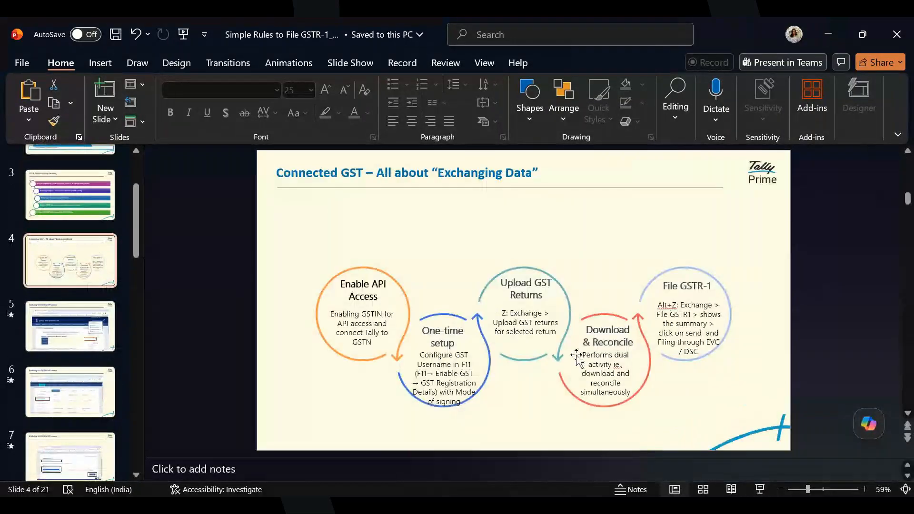
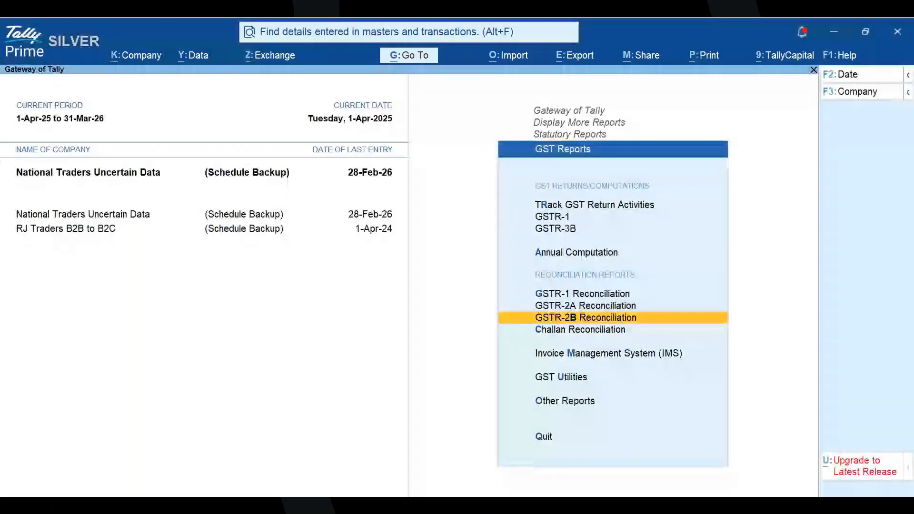
pyautogui.press('Return')
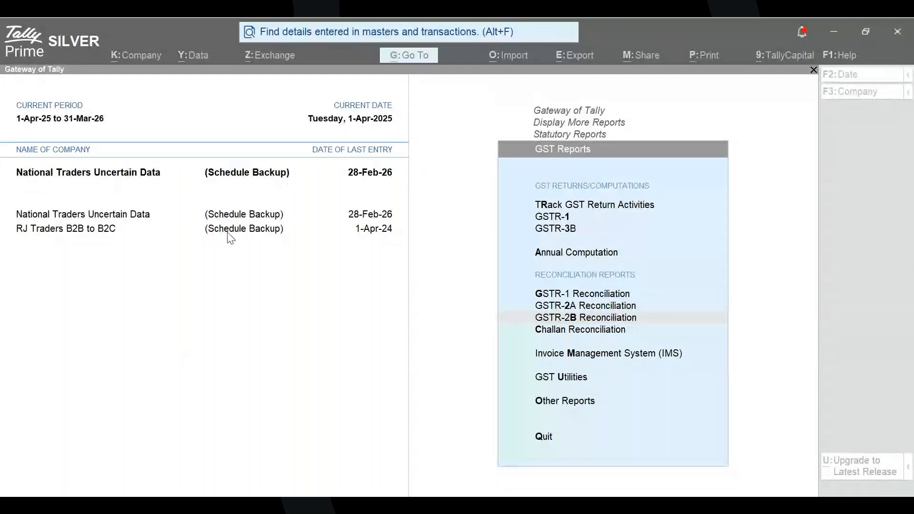
pyautogui.click(573, 406)
pyautogui.hotkey('alt', 'F3')
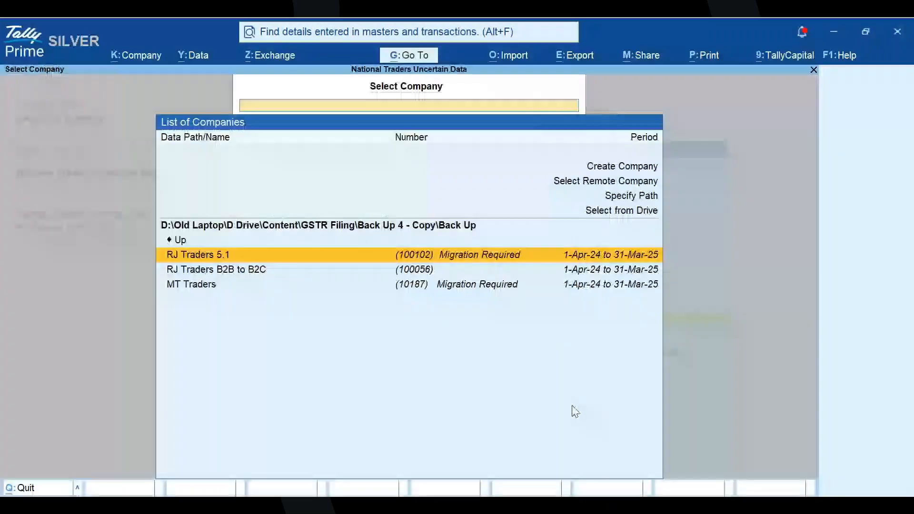
pyautogui.press('Up')
pyautogui.press('Up')
pyautogui.press('Up')
pyautogui.press('Down')
pyautogui.press('Down')
pyautogui.press('Down')
pyautogui.press('Down')
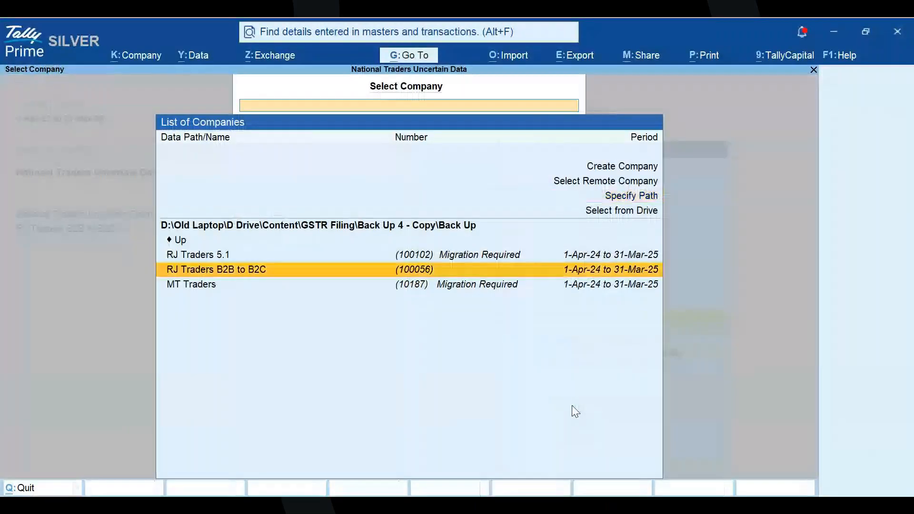
pyautogui.press('Up')
pyautogui.press('Up')
pyautogui.press('Return')
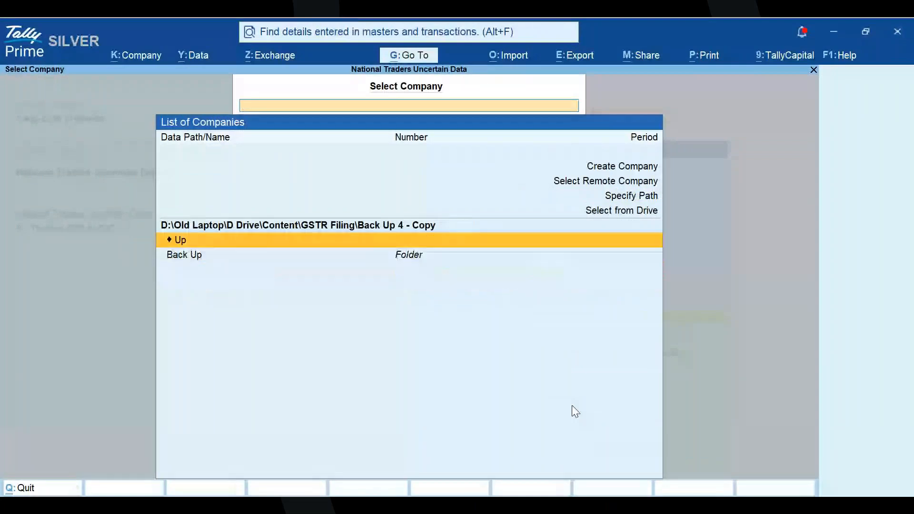
pyautogui.press('Return')
pyautogui.press('Down')
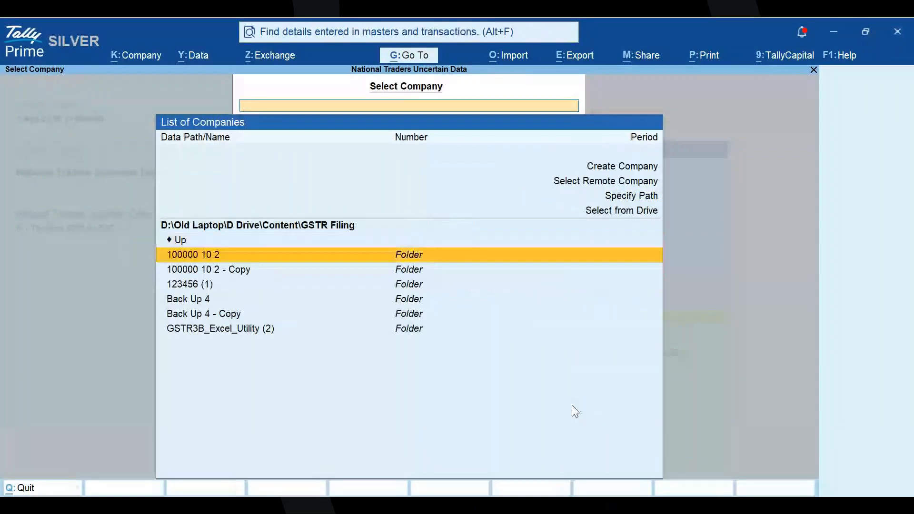
pyautogui.press('Down')
pyautogui.press('Down')
pyautogui.press('Down')
pyautogui.press('Down')
pyautogui.press('Return')
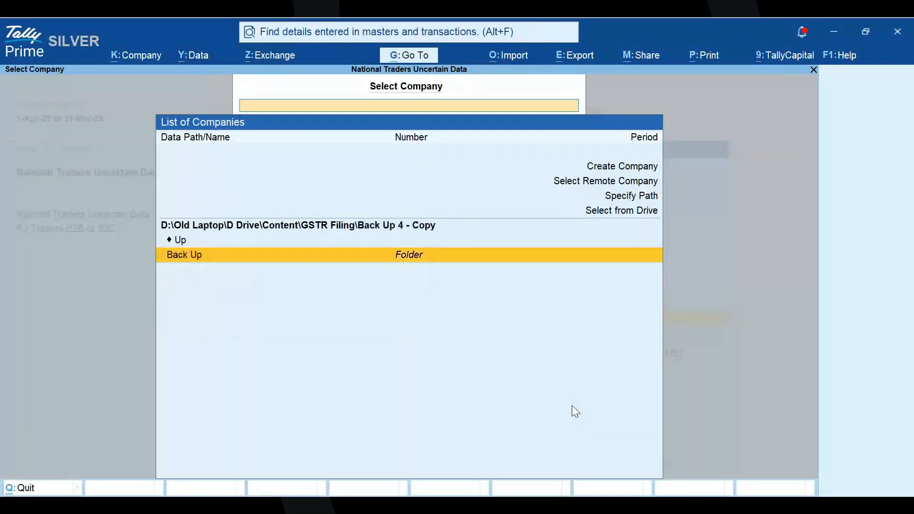
pyautogui.press('Return')
pyautogui.press('Escape')
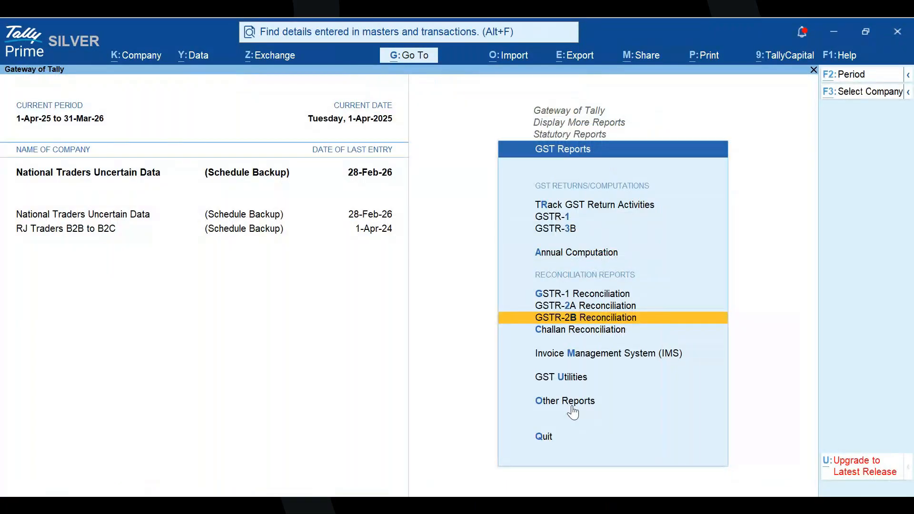
pyautogui.press('Return')
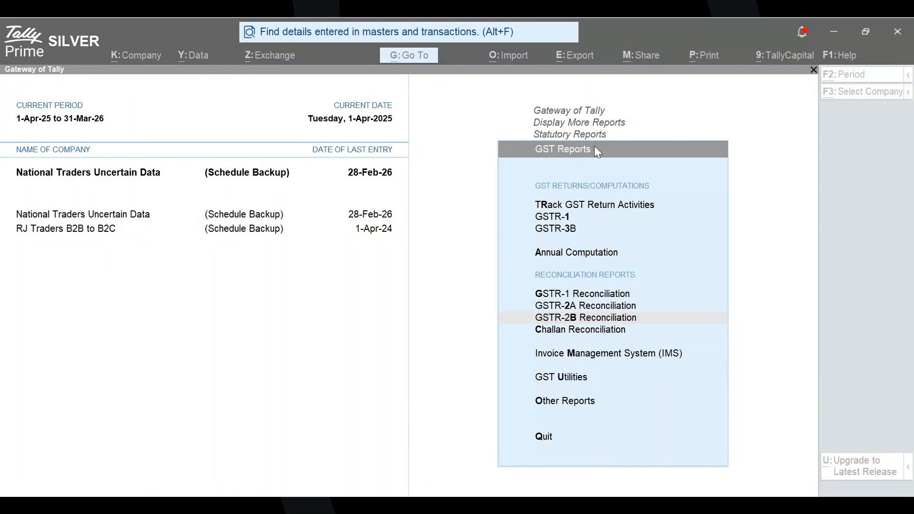
pyautogui.press('ctrl')
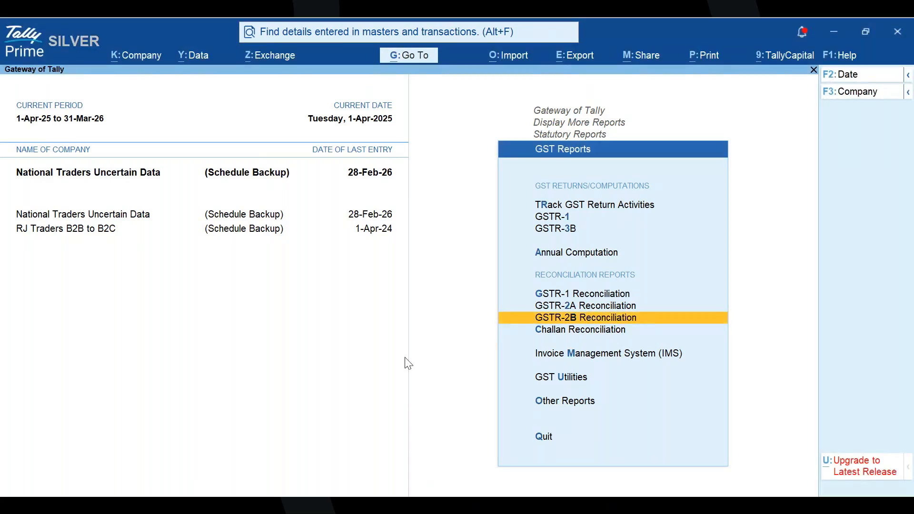
# - Return to the Gateway of Tally and select the company RJ Traders B2B to B2C in the Back Up folder
pyautogui.press('Escape')
pyautogui.press('Escape')
pyautogui.press('Escape')
pyautogui.hotkey('alt', 'Tab')
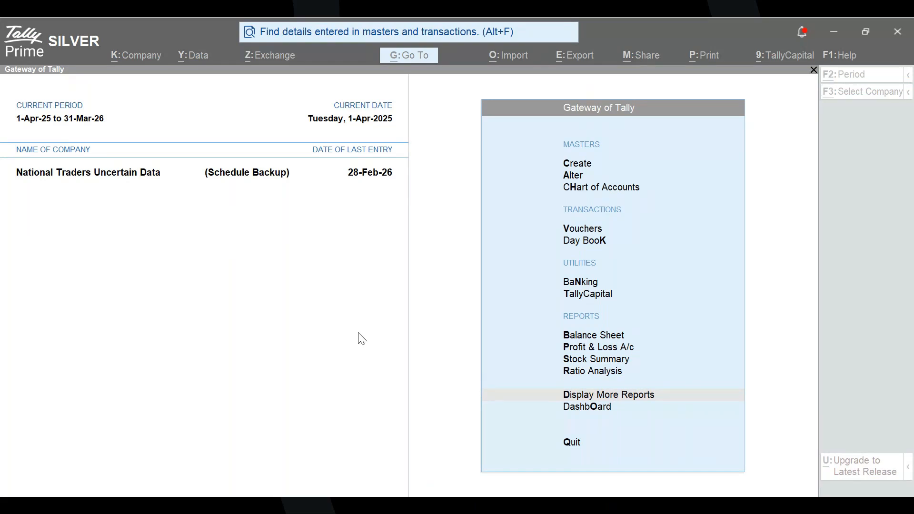
pyautogui.click(437, 341)
pyautogui.press('F3')
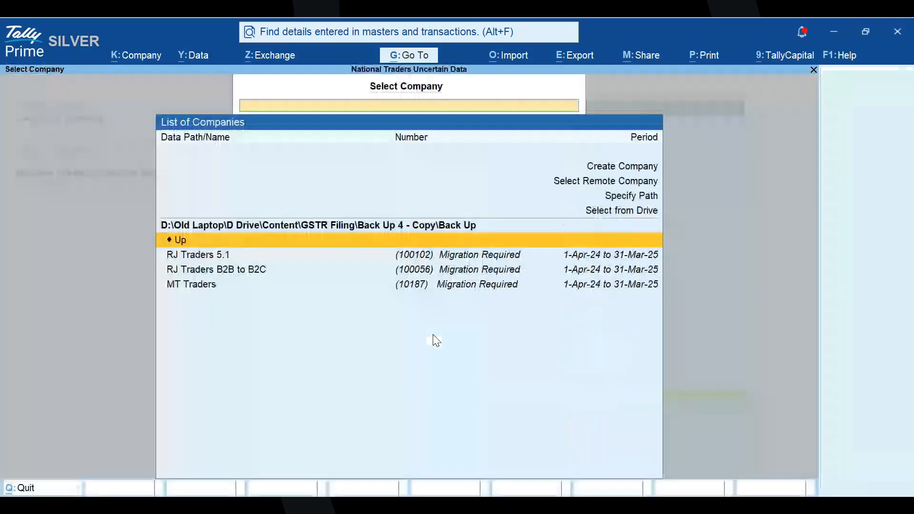
pyautogui.press('Down')
pyautogui.press('Down')
pyautogui.press('Down')
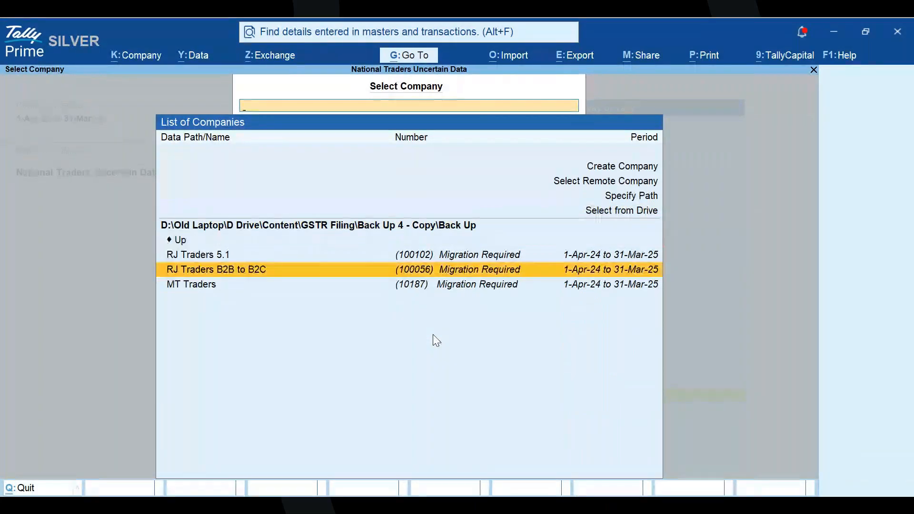
pyautogui.press('Return')
# - Migrate the RJ Traders B2B to B2C company data, with backup before migration set to No
pyautogui.click(349, 359)
pyautogui.click(495, 177)
pyautogui.hotkey('ctrl', 'a')
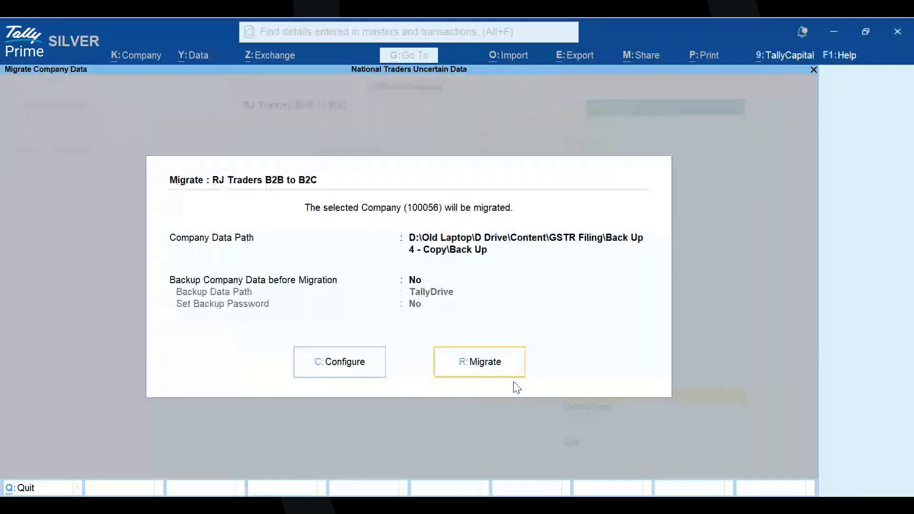
pyautogui.click(514, 374)
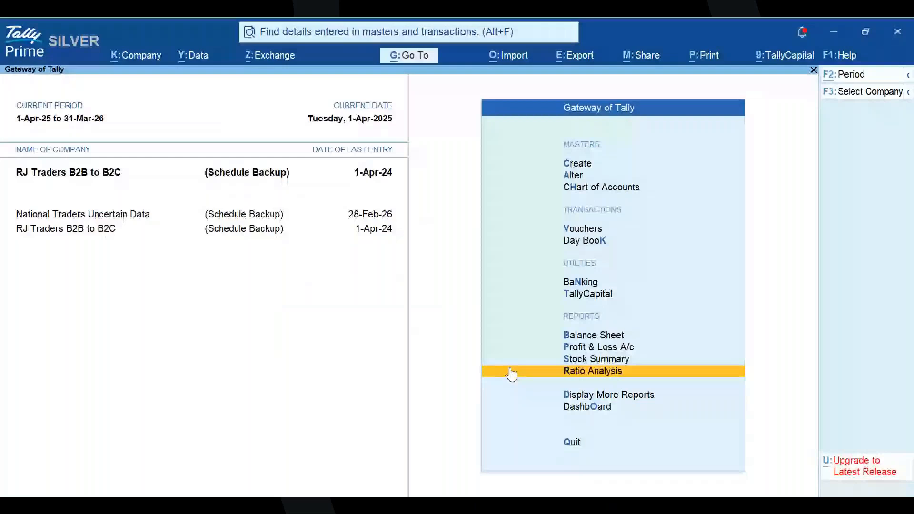
# - Open the GSTR-1 report of RJ Traders B2B to B2C from the statutory GST reports
pyautogui.hotkey('alt', 'F2')
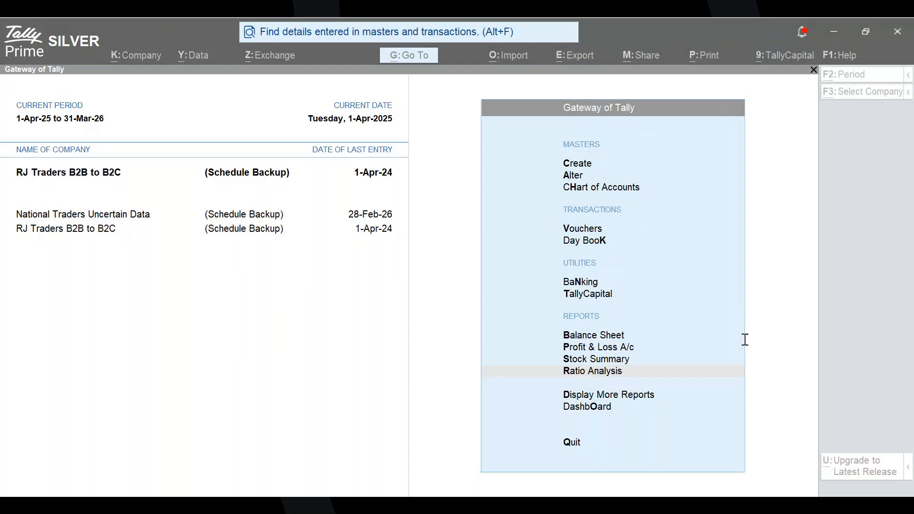
pyautogui.click(531, 336)
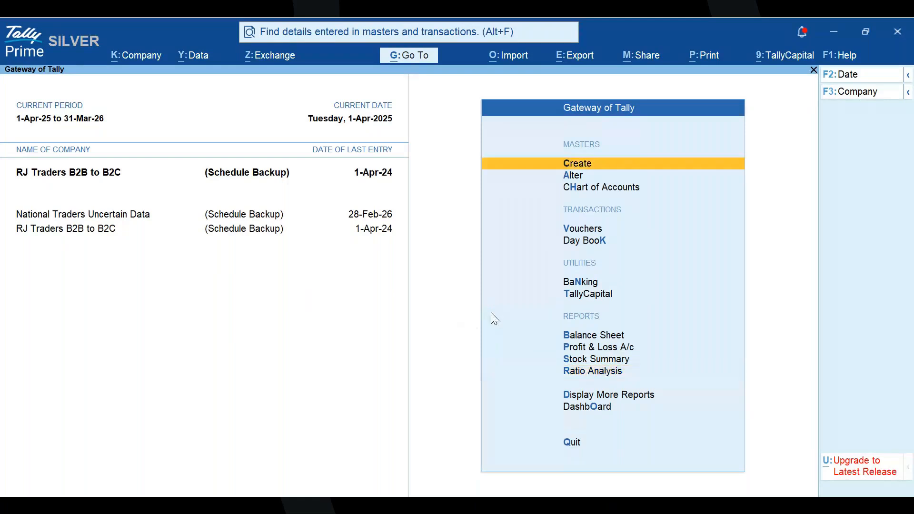
pyautogui.press('r')
pyautogui.press('d')
pyautogui.press('Down')
pyautogui.press('Down')
pyautogui.press('Down')
pyautogui.press('Down')
pyautogui.press('Down')
pyautogui.press('Down')
pyautogui.press('Down')
pyautogui.press('Down')
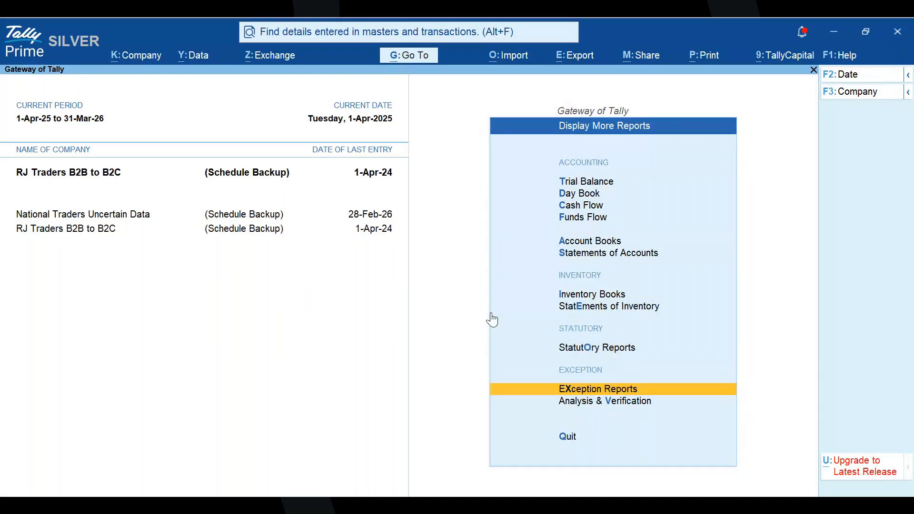
pyautogui.press('o')
pyautogui.press('g')
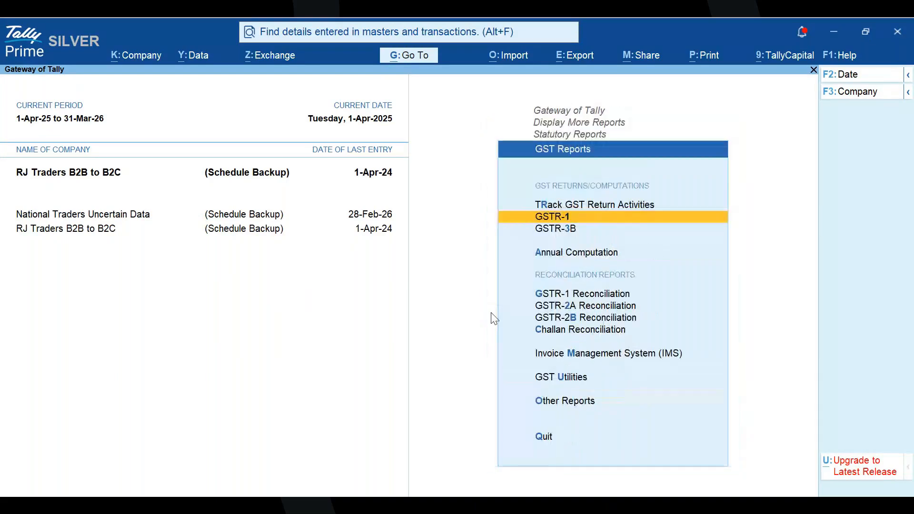
pyautogui.press('Return')
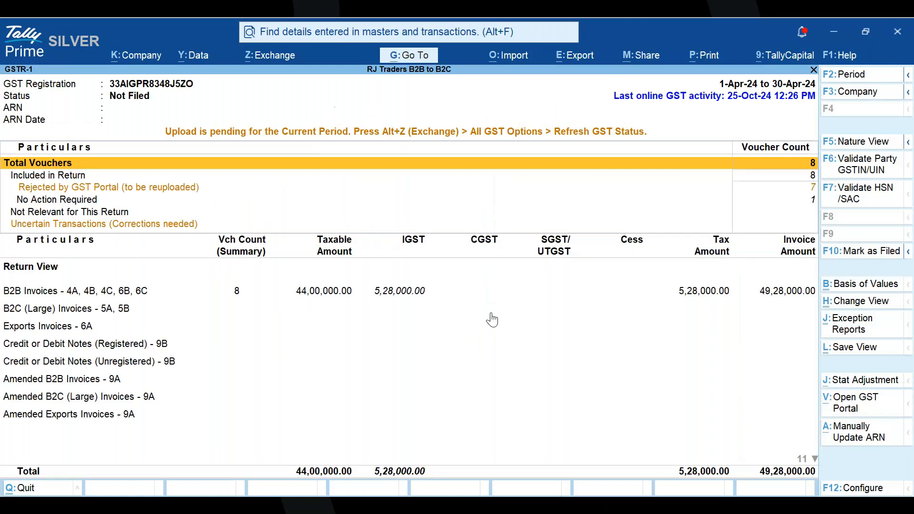
# - Fetch the GSTIN/UIN details of all parties for validation, check their status, and return to the GSTR-1 report
pyautogui.click(866, 172)
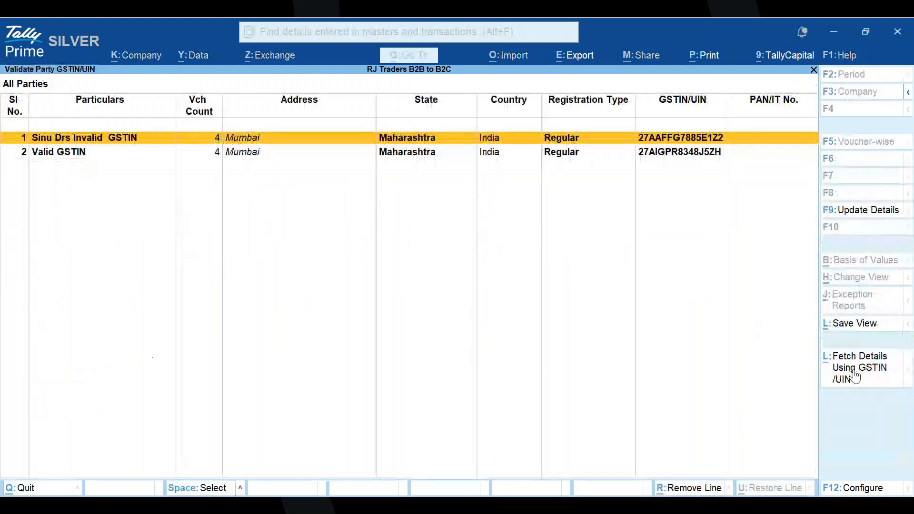
pyautogui.click(855, 373)
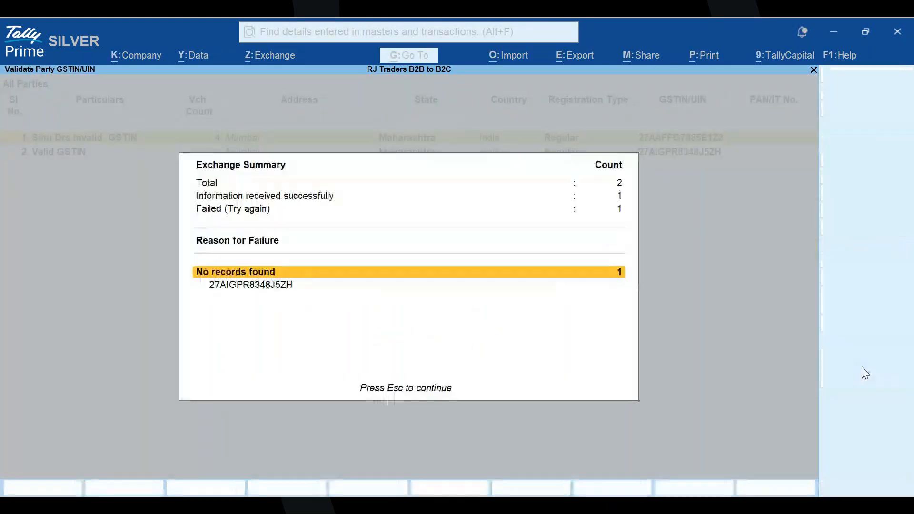
pyautogui.press('Escape')
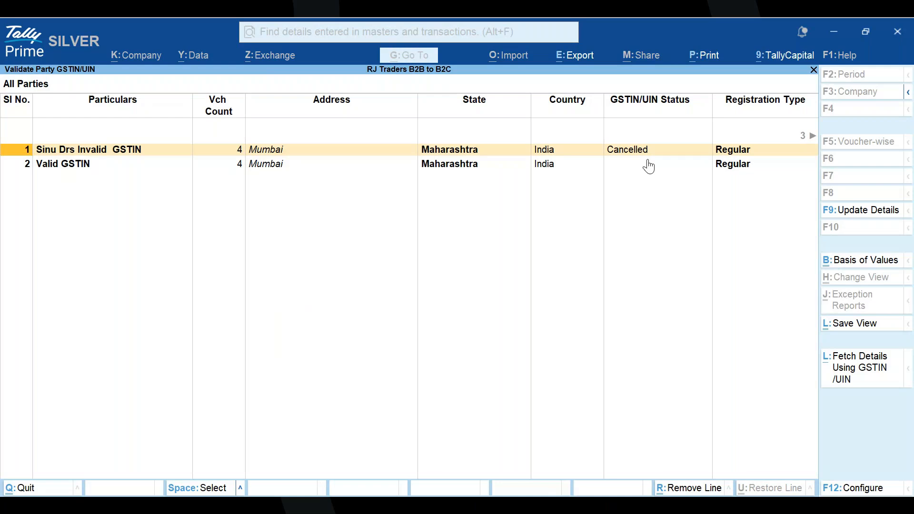
pyautogui.press('Escape')
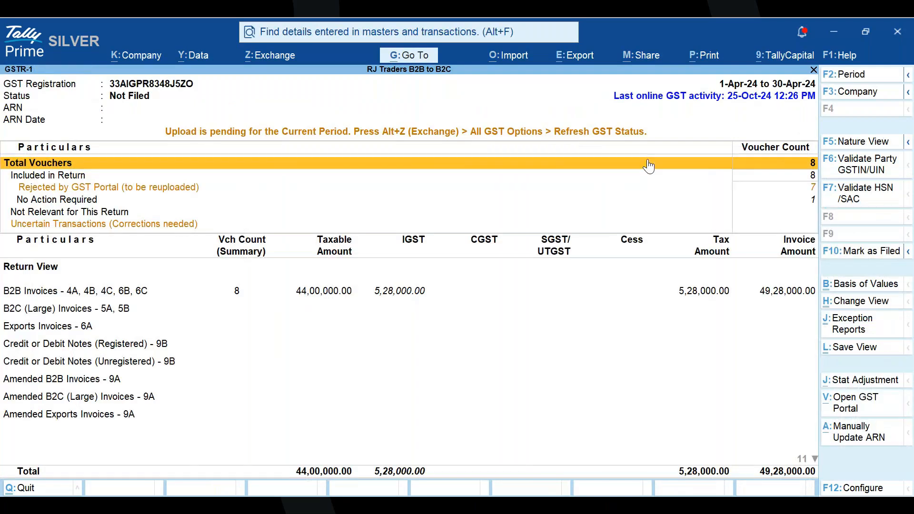
# - Among the vouchers rejected by the GST portal, convert the four inactive-GSTIN sales ABC111-1, ABC111-3, ABC111-4 and ABC111-5 to B2C
pyautogui.press('Down')
pyautogui.press('Down')
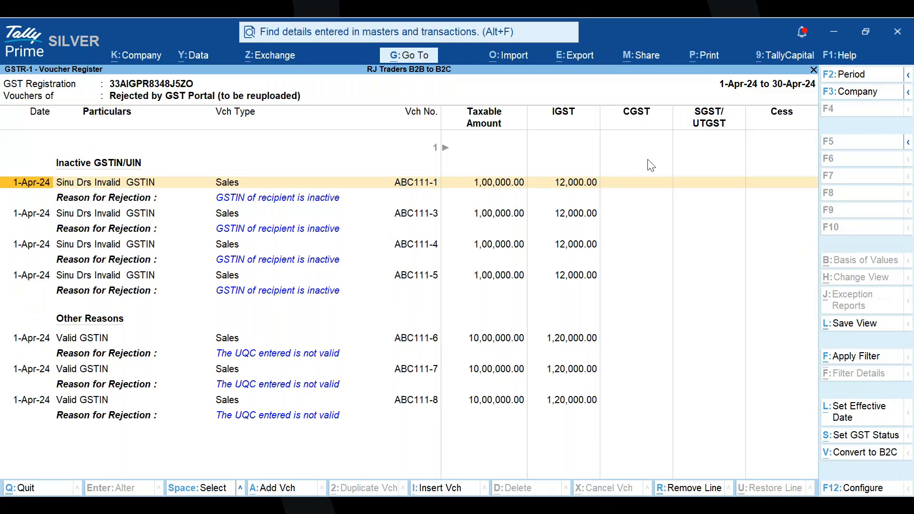
pyautogui.press('space')
pyautogui.press('space')
pyautogui.press('space')
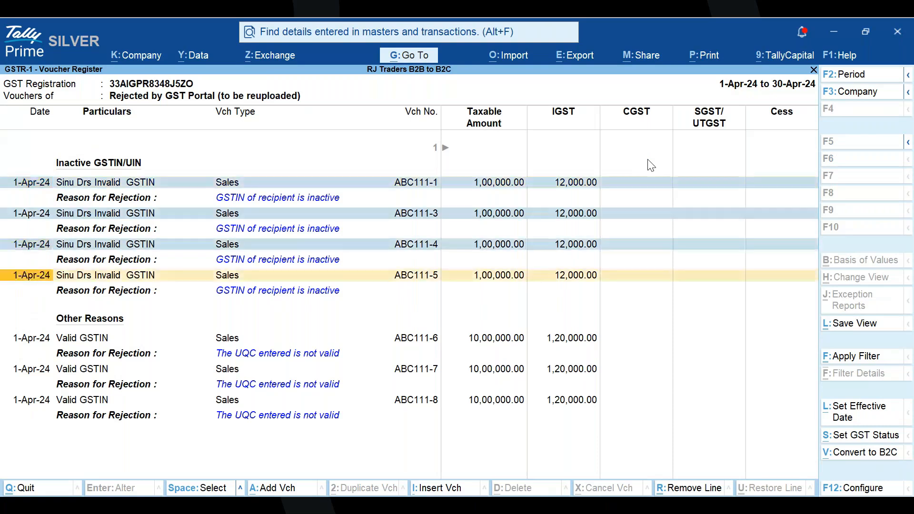
pyautogui.press('space')
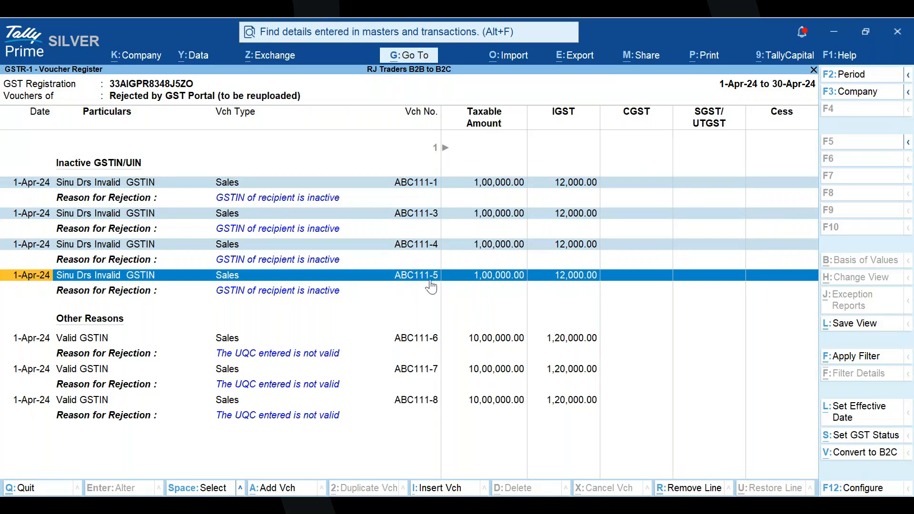
pyautogui.click(873, 461)
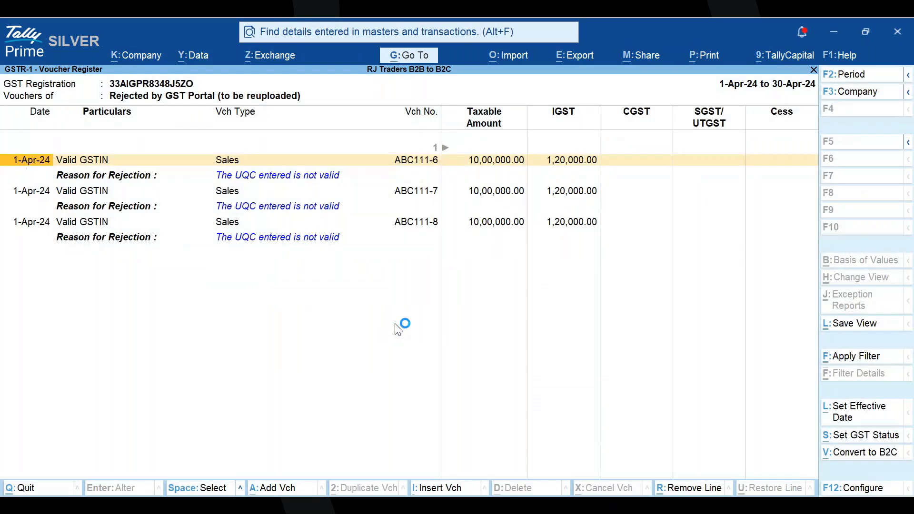
# - Return to the GSTR-1 summary and review the sales vouchers that are ready for upload
pyautogui.press('Escape')
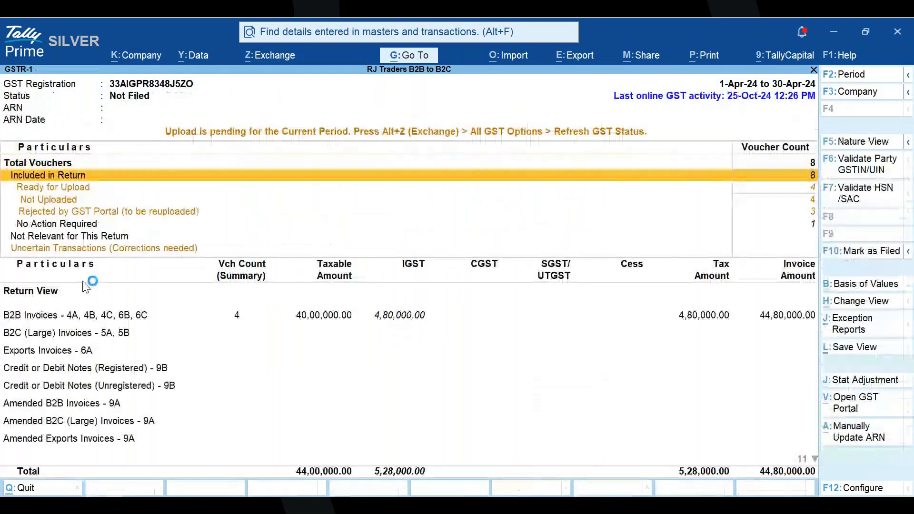
pyautogui.press('Down')
pyautogui.press('Down')
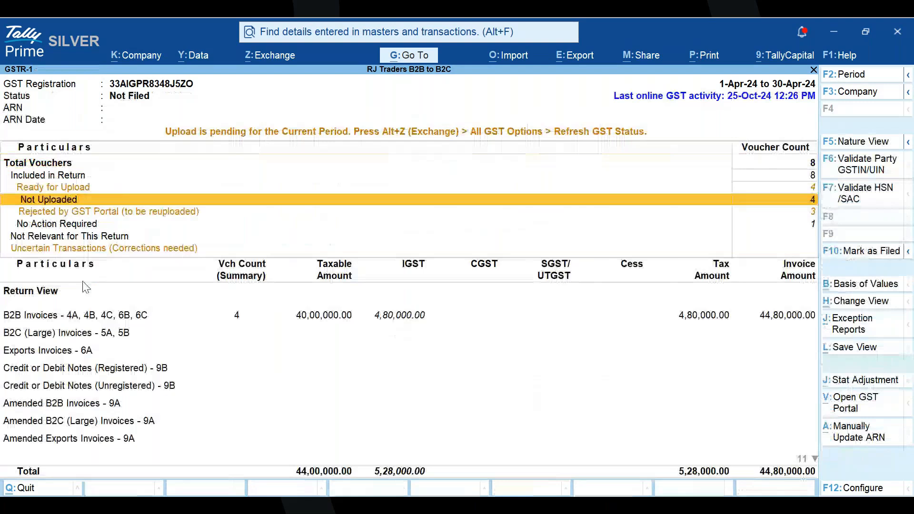
pyautogui.press('Down')
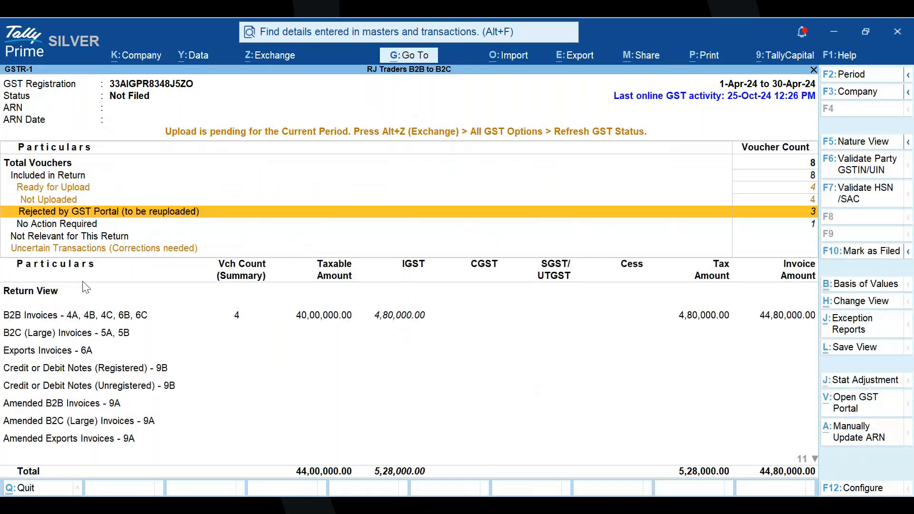
pyautogui.press('Return')
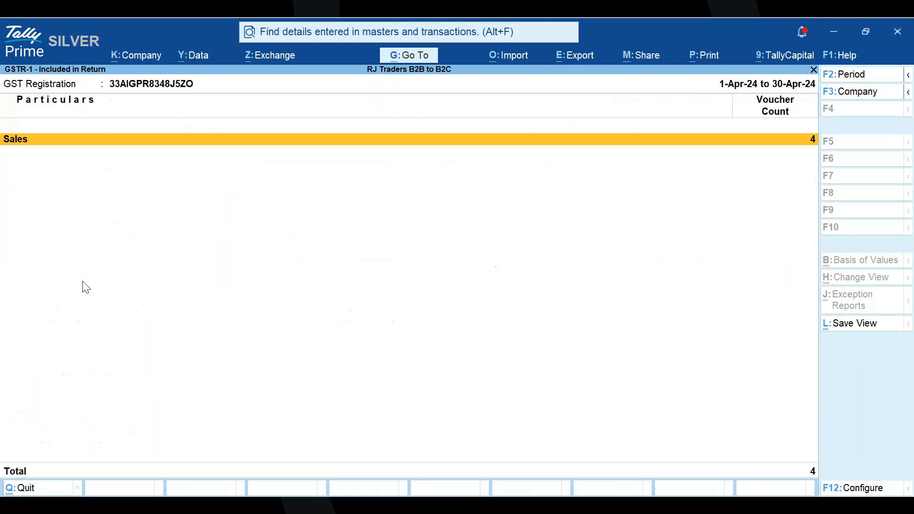
pyautogui.press('Return')
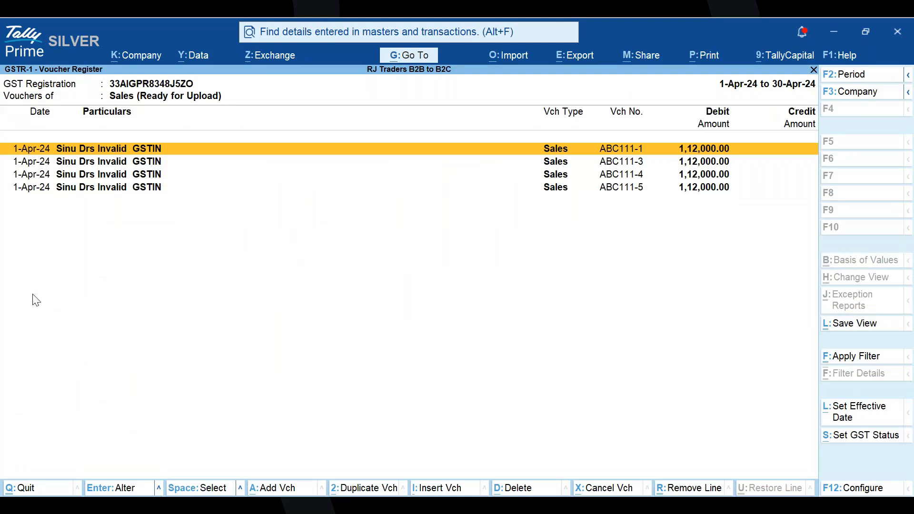
pyautogui.press('Return')
# - Open the Upload GST Returns screen for GSTR-1 and review the vouchers and summaries pending upload
pyautogui.click(272, 56)
pyautogui.press('Return')
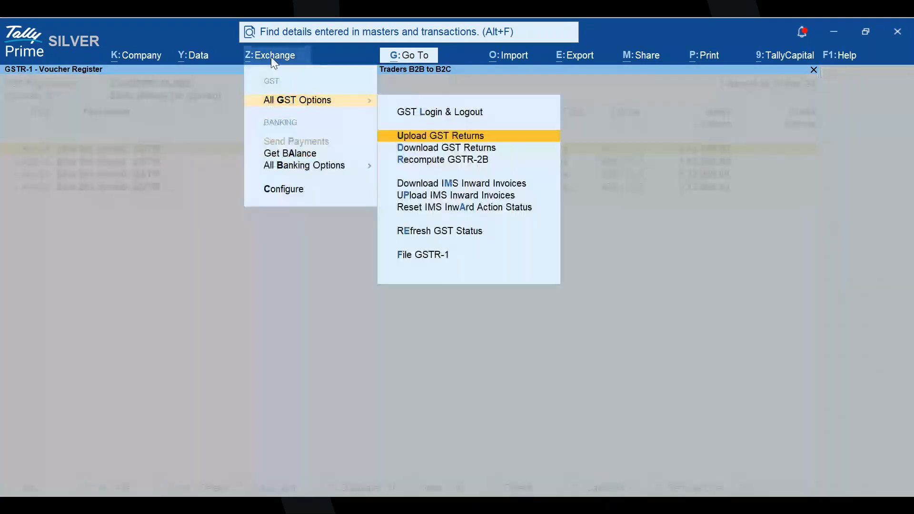
pyautogui.press('Return')
pyautogui.press('Return')
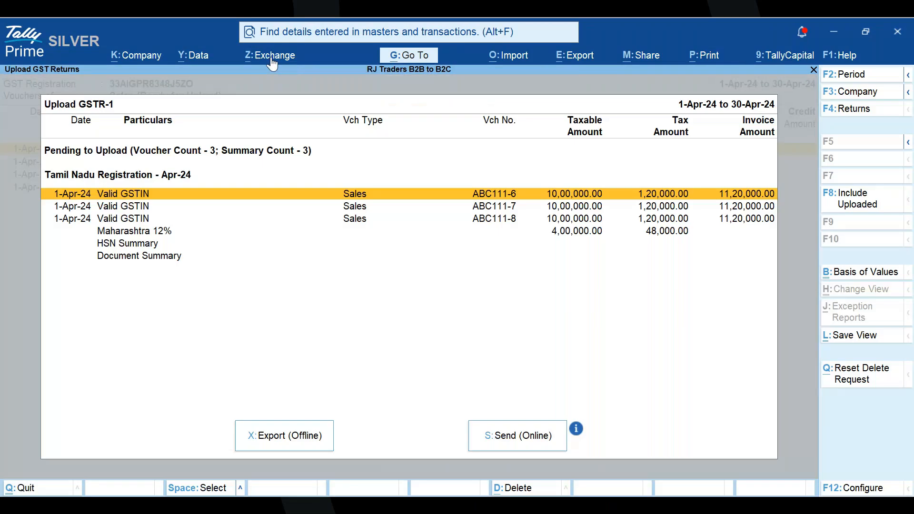
pyautogui.press('Down')
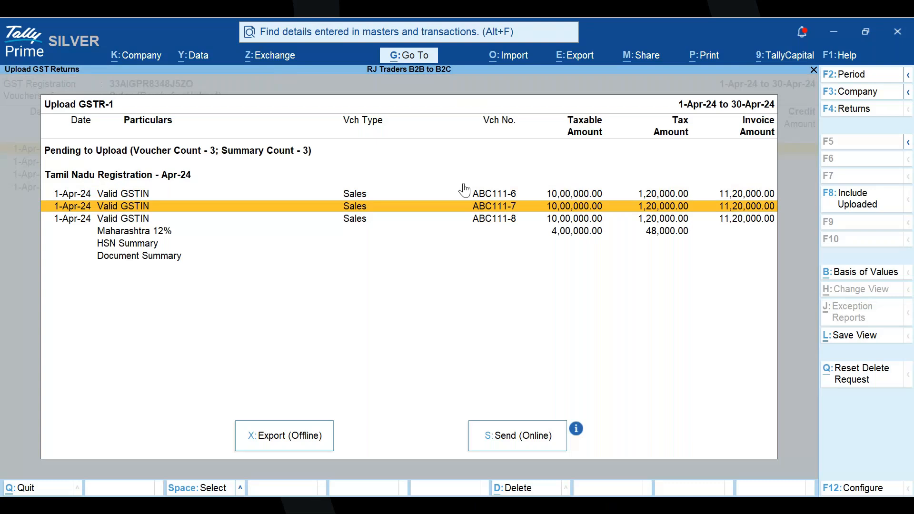
# - Try to send the pending GSTR-1 vouchers and summaries online by requesting a GST login OTP, and leave the upload screen
pyautogui.click(499, 438)
pyautogui.click(384, 332)
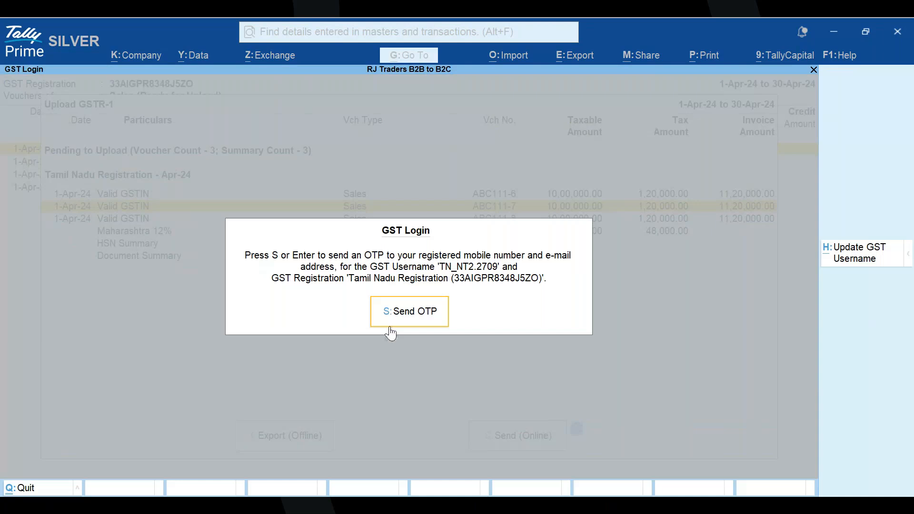
pyautogui.click(391, 327)
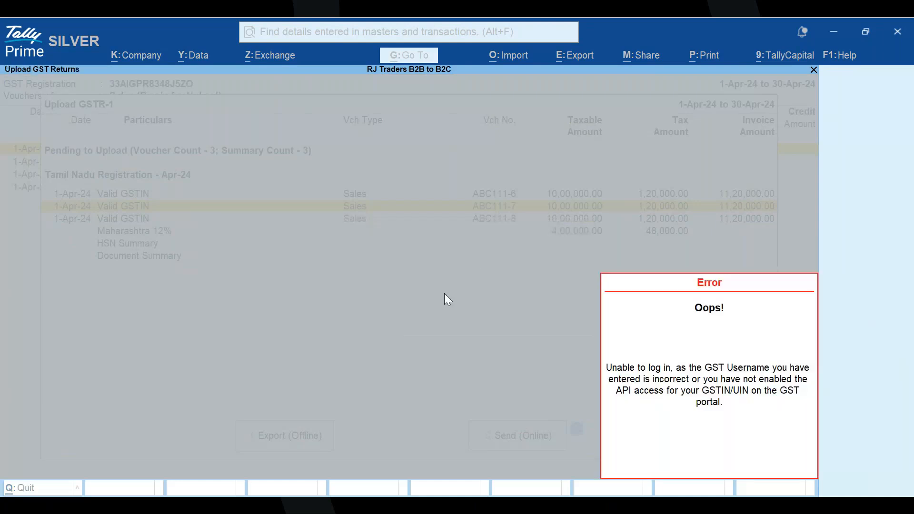
pyautogui.press('Escape')
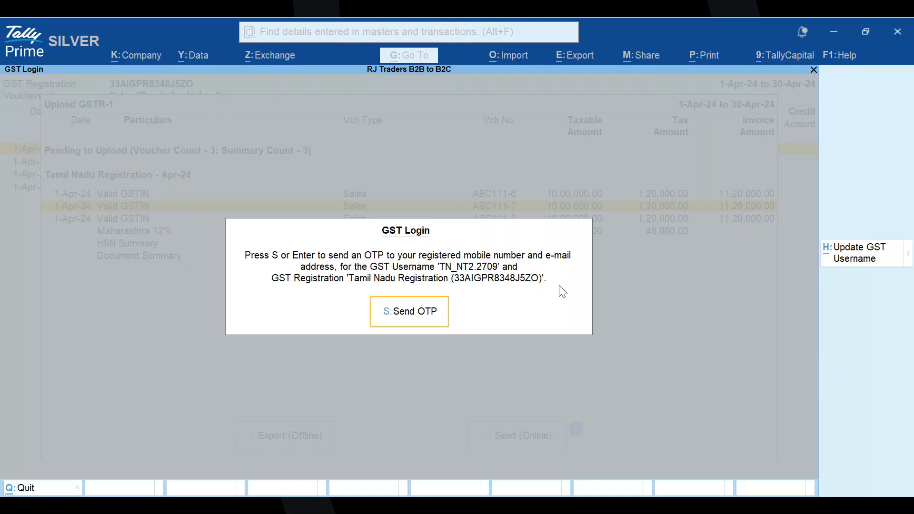
pyautogui.hotkey('alt', 'Tab')
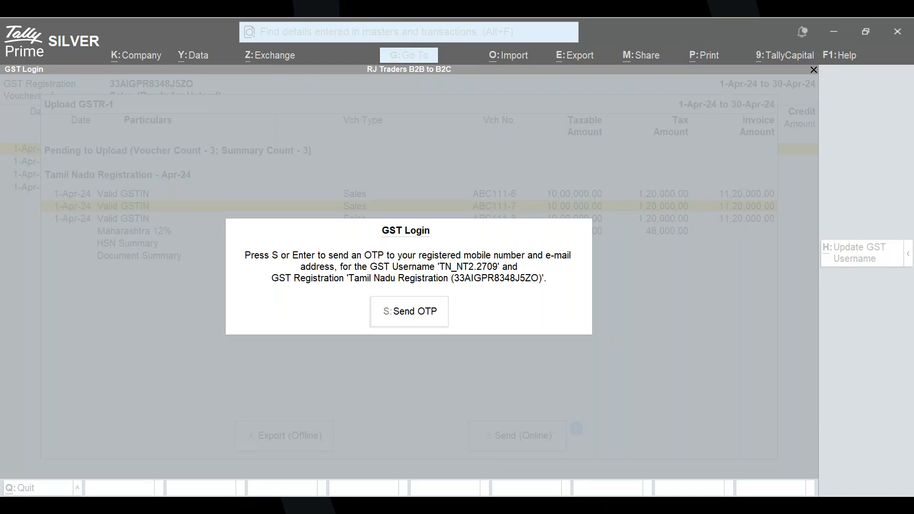
pyautogui.click(475, 341)
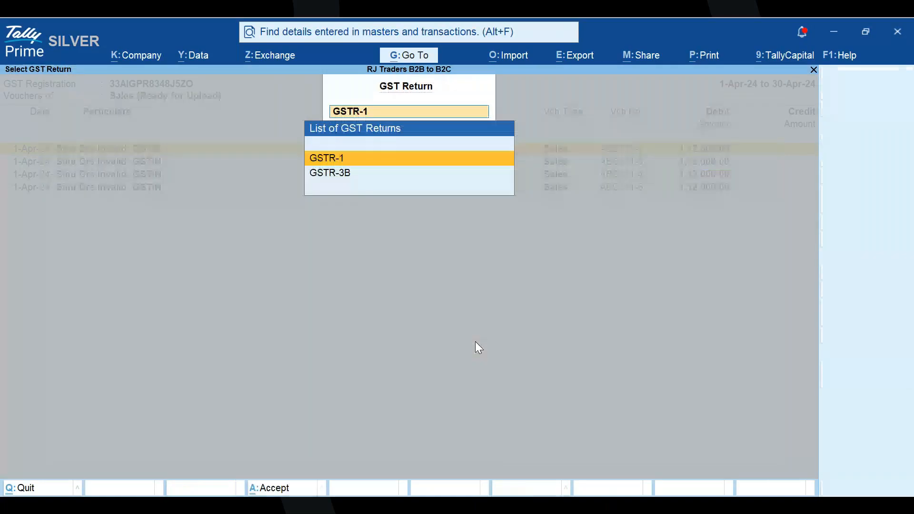
pyautogui.press('Return')
# - Find and open the GSTR-1 Filed Summary - Downloaded report for April 2024
pyautogui.hotkey('alt', 'g')
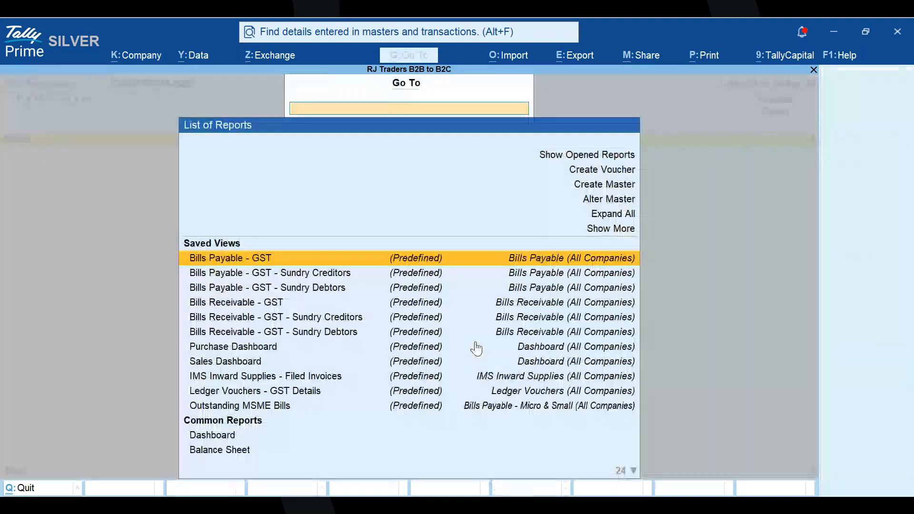
pyautogui.write('Gstr')
pyautogui.press('Down')
pyautogui.press('Down')
pyautogui.press('Down')
pyautogui.press('Down')
pyautogui.press('Down')
pyautogui.press('Down')
pyautogui.press('Down')
pyautogui.press('Down')
pyautogui.press('Down')
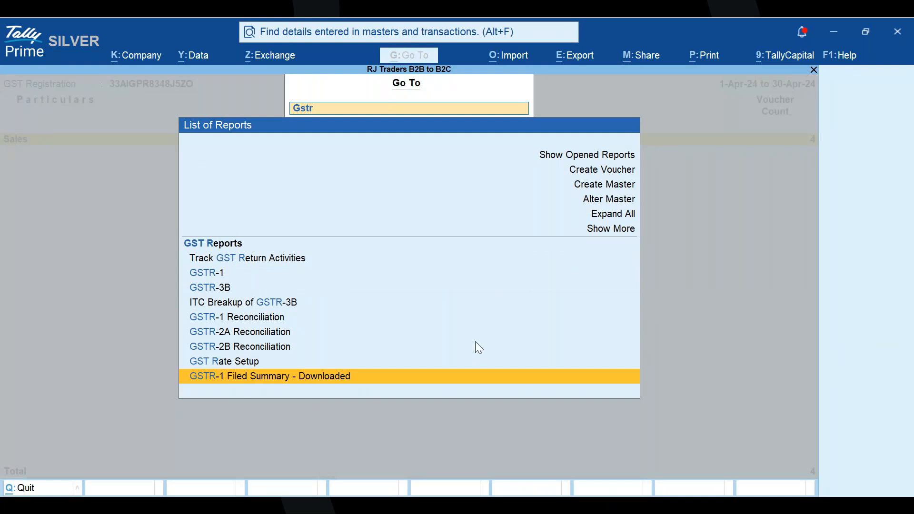
pyautogui.press('Return')
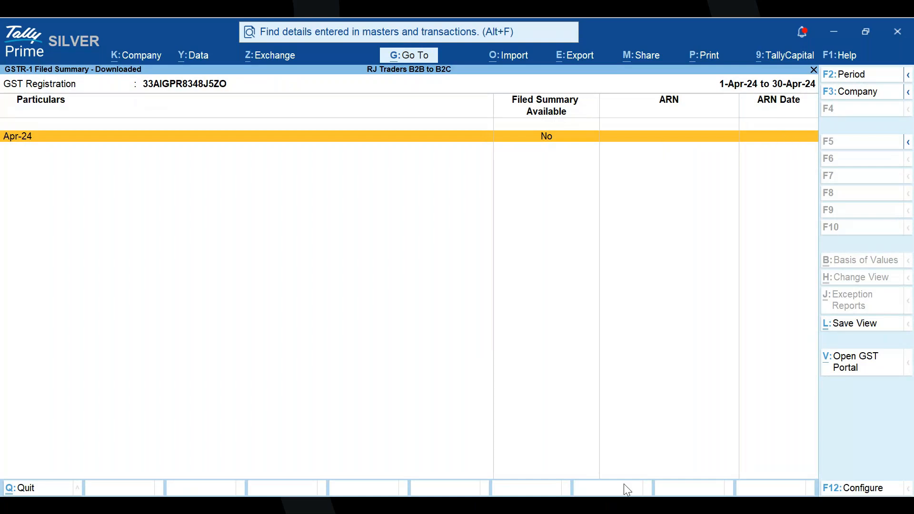
# - Return to the GSTR-1 report and drill down from B2B Invoices to the sales voucher ABC111-2 of party Valid GSTIN
pyautogui.hotkey('alt', 'Tab')
pyautogui.press('Escape')
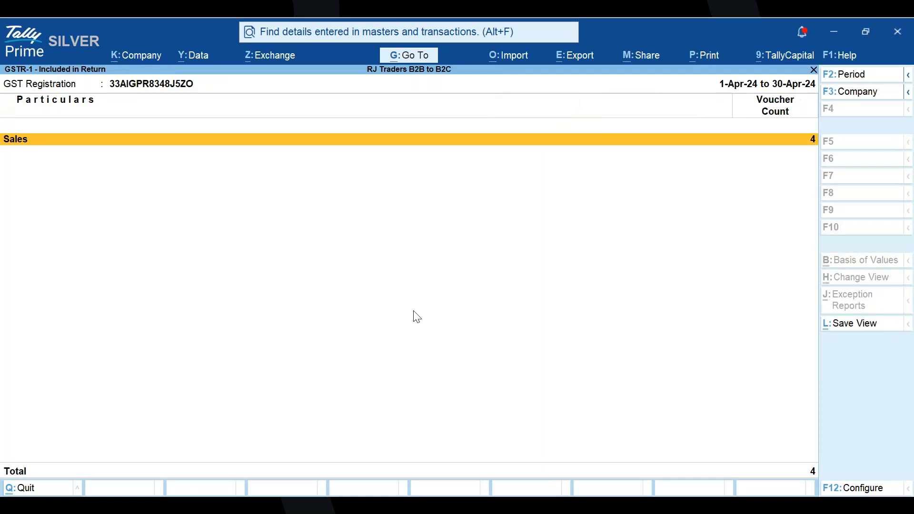
pyautogui.press('Escape')
pyautogui.press('Escape')
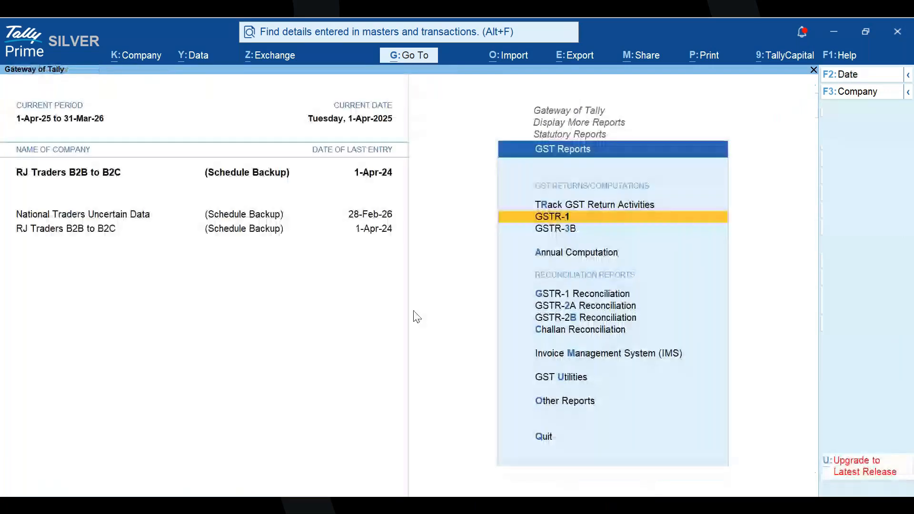
pyautogui.press('Return')
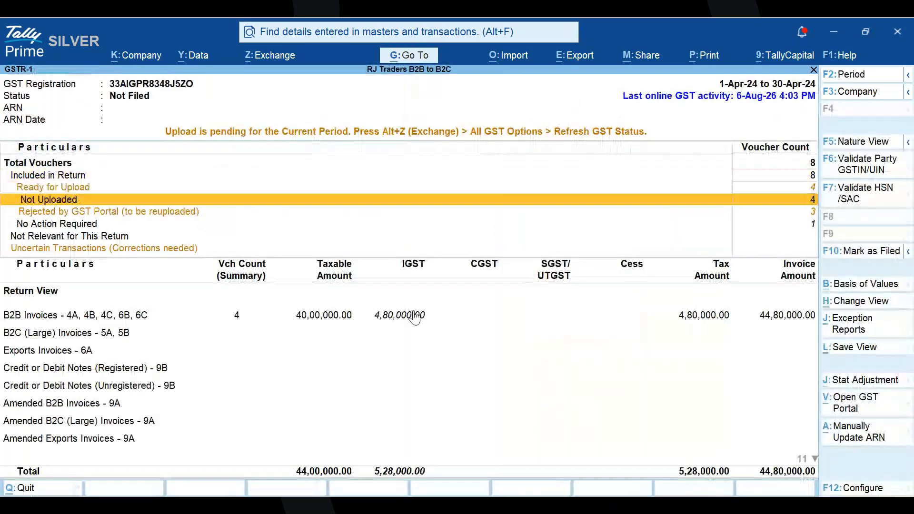
pyautogui.press('Down')
pyautogui.press('Down')
pyautogui.press('Down')
pyautogui.click(414, 316)
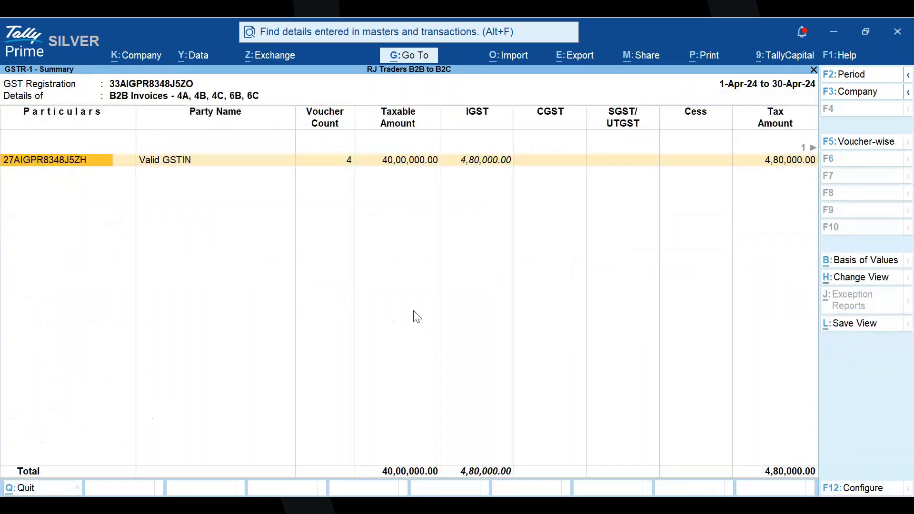
pyautogui.press('Return')
pyautogui.press('Return')
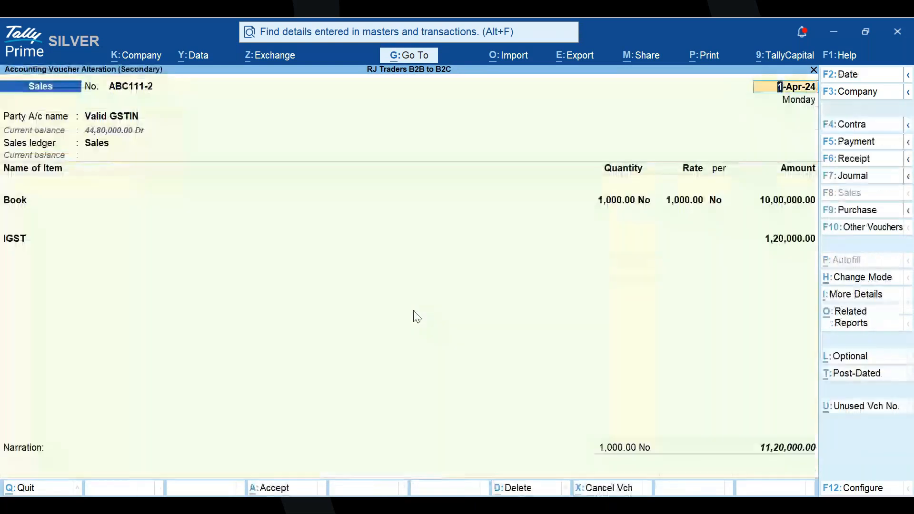
# - View the ledger master of the voucher's party, Valid GSTIN, and return to the voucher without saving changes
pyautogui.click(143, 119)
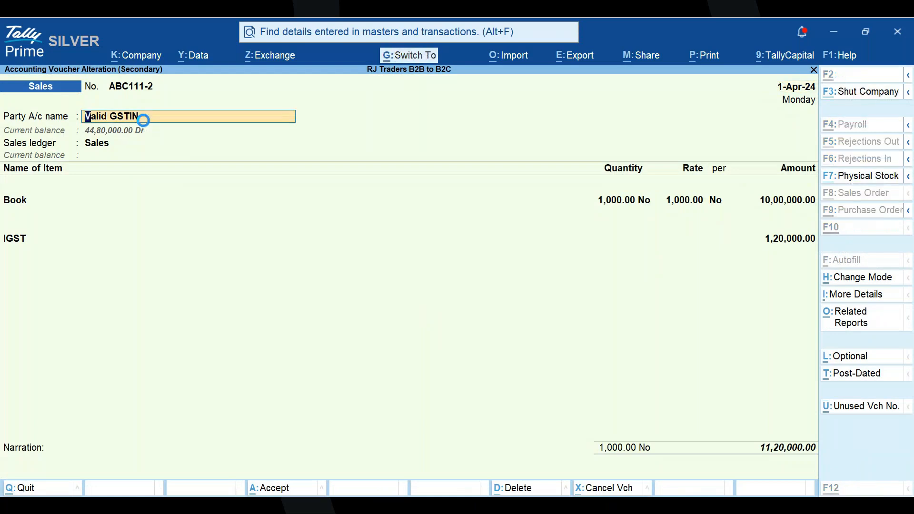
pyautogui.hotkey('ctrl', 'Return')
pyautogui.press('Escape')
pyautogui.press('Escape')
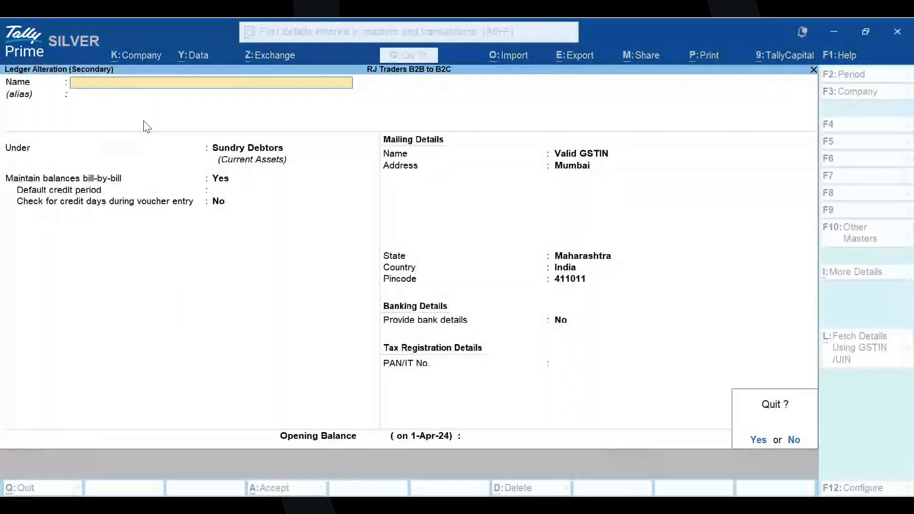
pyautogui.press('y')
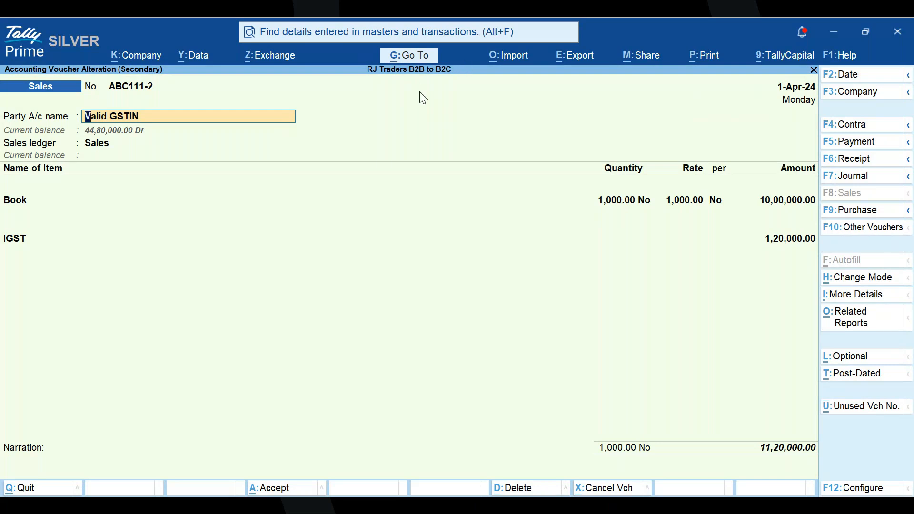
# - Expand the additional details of voucher ABC111-2, check its GST Status and view the GST Return Effective Date
pyautogui.click(857, 299)
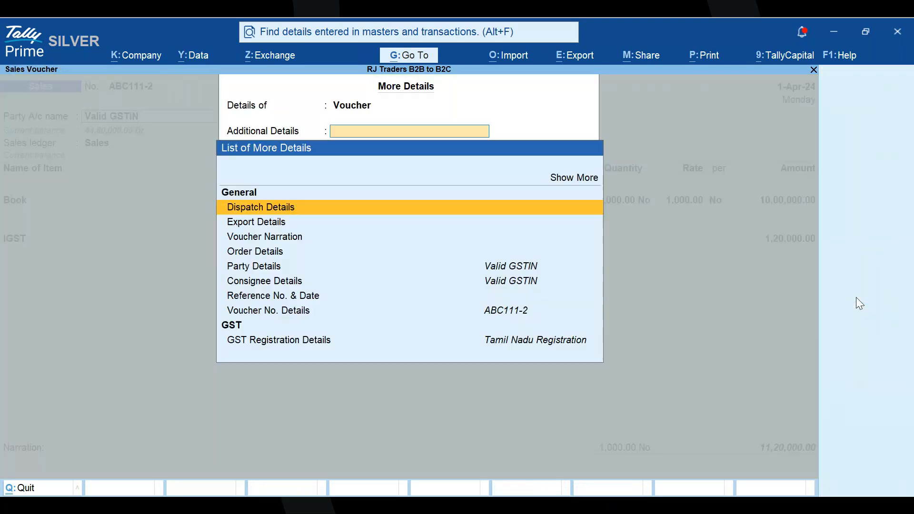
pyautogui.press('Up')
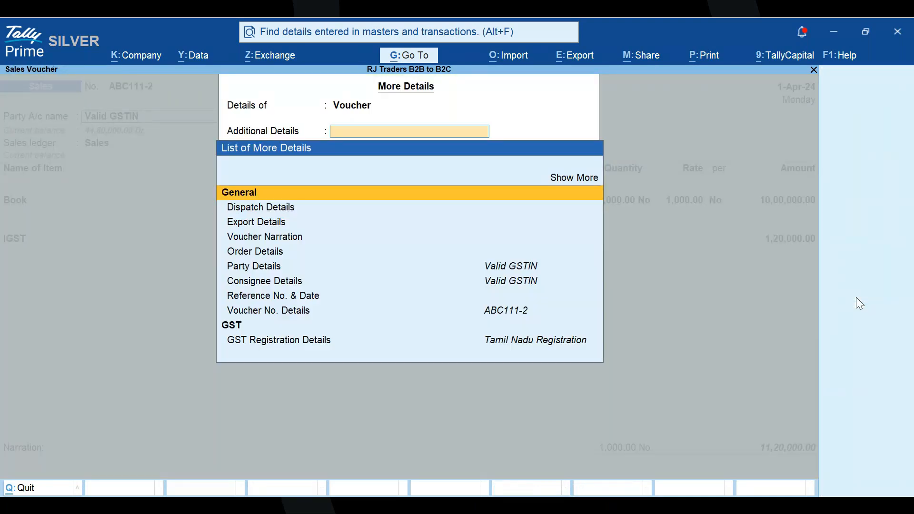
pyautogui.press('Up')
pyautogui.press('Return')
pyautogui.press('Down')
pyautogui.press('Down')
pyautogui.press('Down')
pyautogui.press('Down')
pyautogui.press('Down')
pyautogui.press('Down')
pyautogui.press('Down')
pyautogui.press('Down')
pyautogui.press('Down')
pyautogui.press('Down')
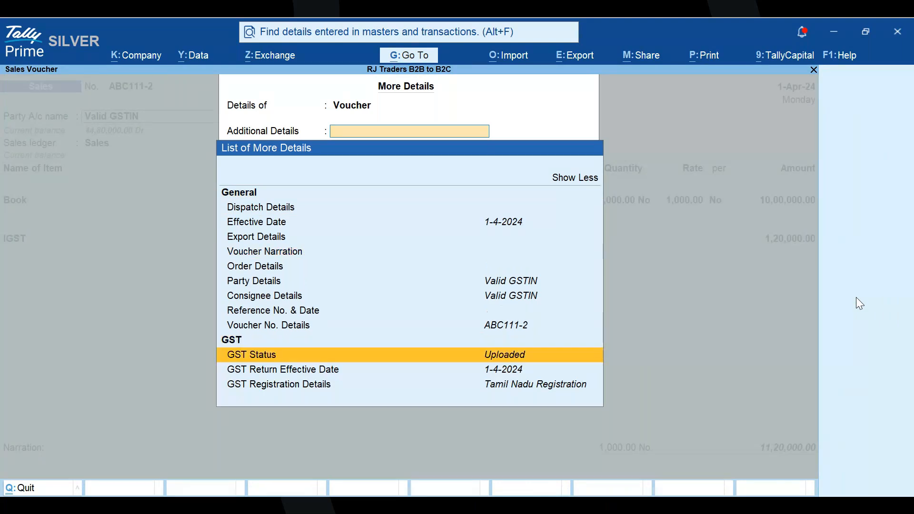
pyautogui.press('Down')
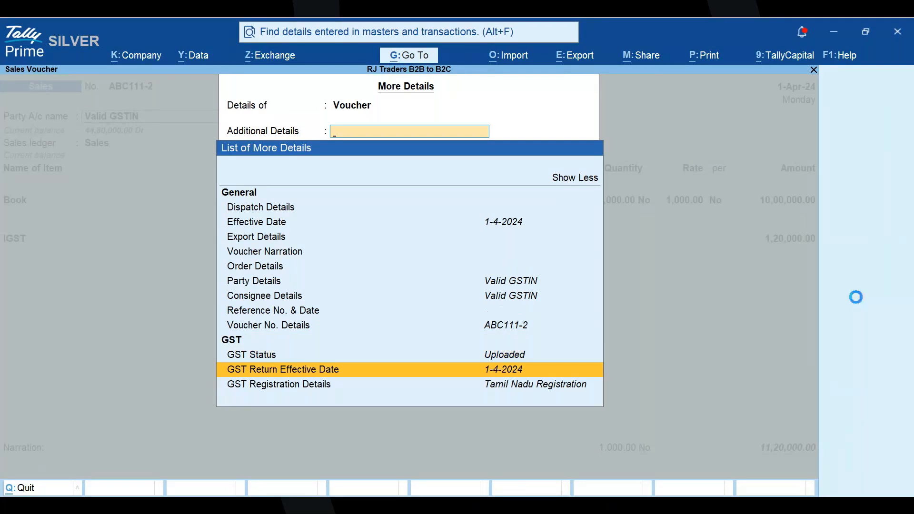
pyautogui.press('Return')
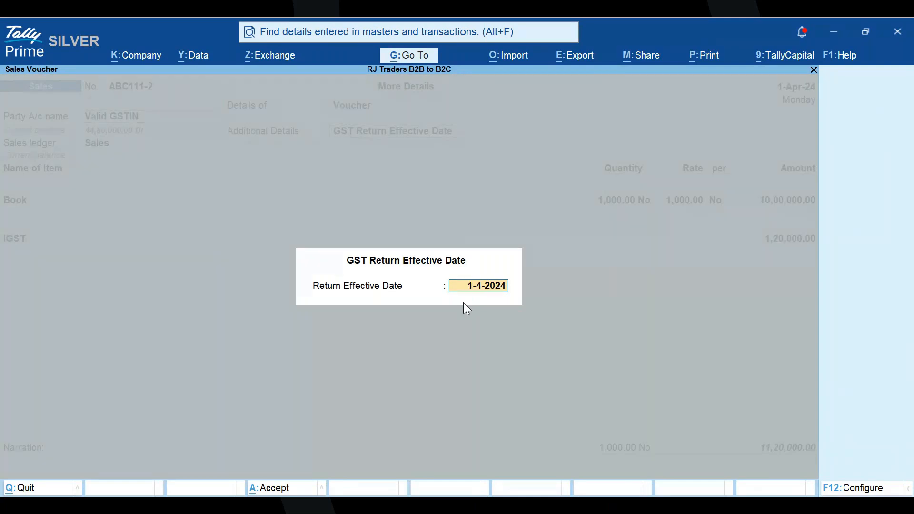
pyautogui.press('BackSpace')
pyautogui.press('Return')
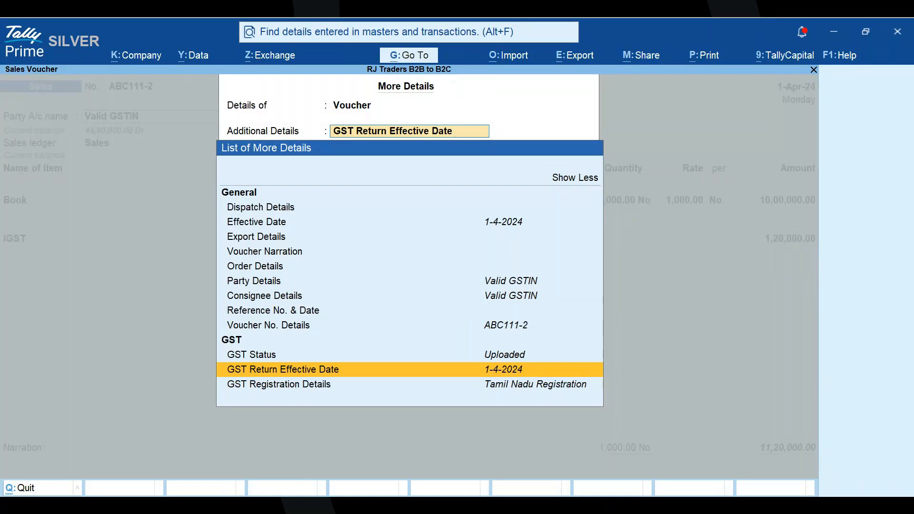
pyautogui.click(593, 505)
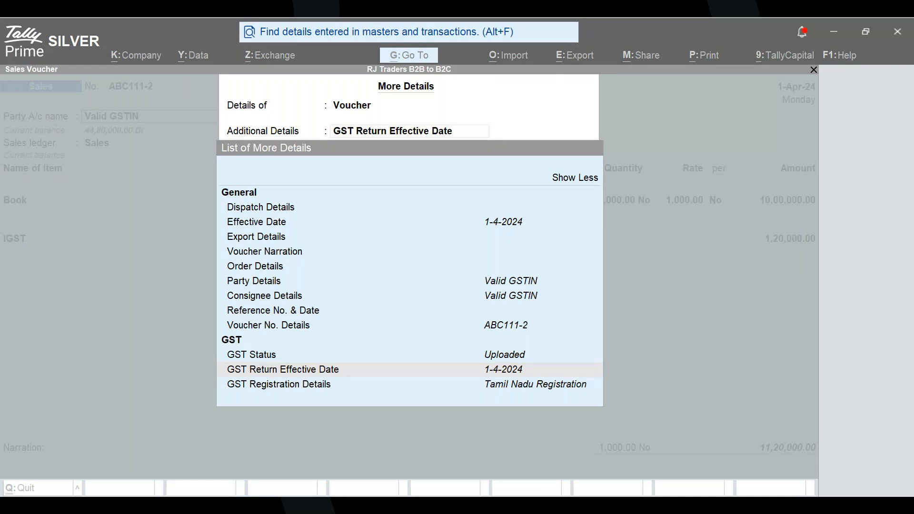
pyautogui.press('Escape')
pyautogui.press('Escape')
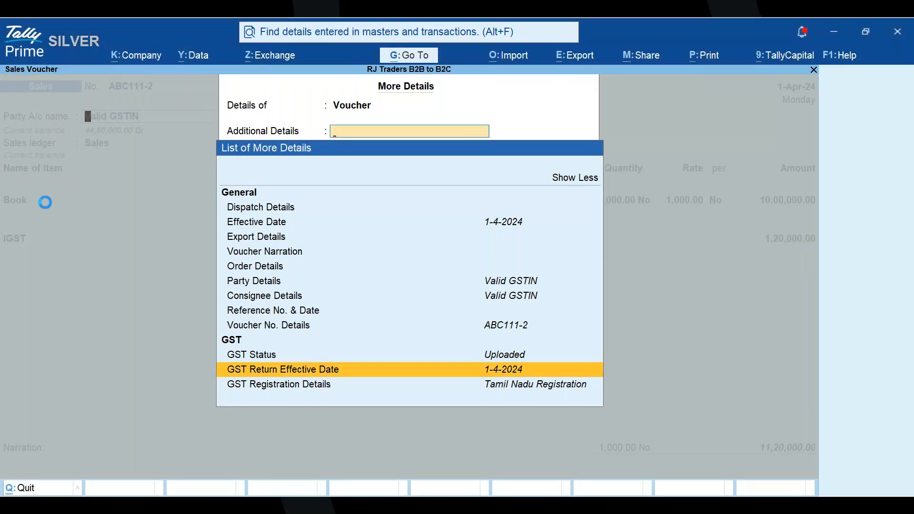
# - Open the master of the stock item Book from the voucher and view the list for its HSN/SAC code
pyautogui.click(27, 202)
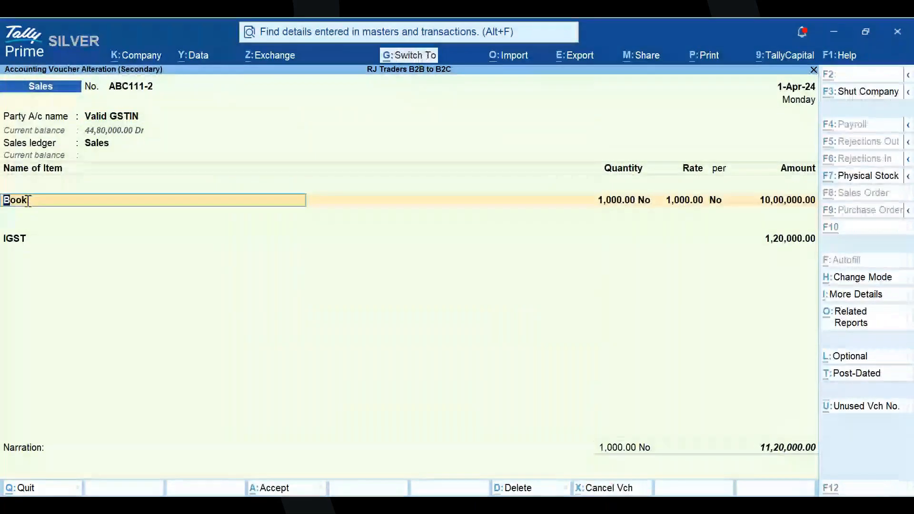
pyautogui.hotkey('ctrl', 'Return')
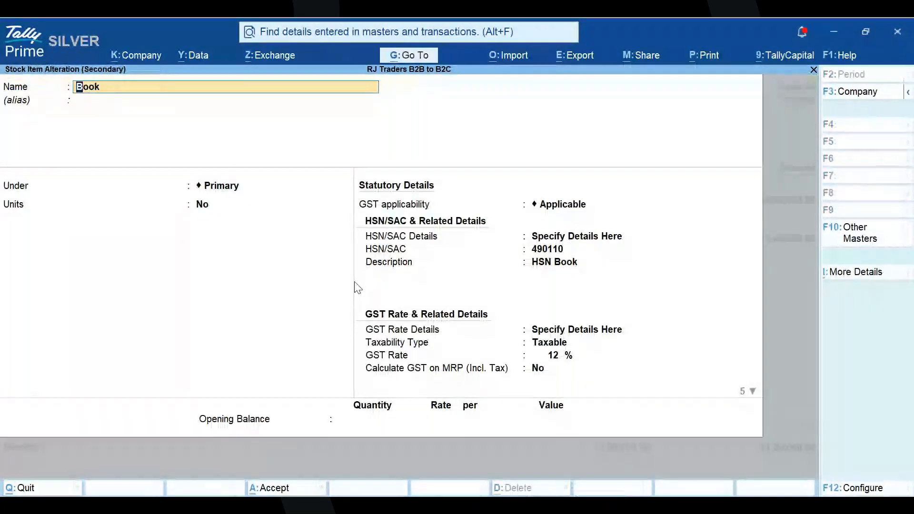
pyautogui.click(561, 250)
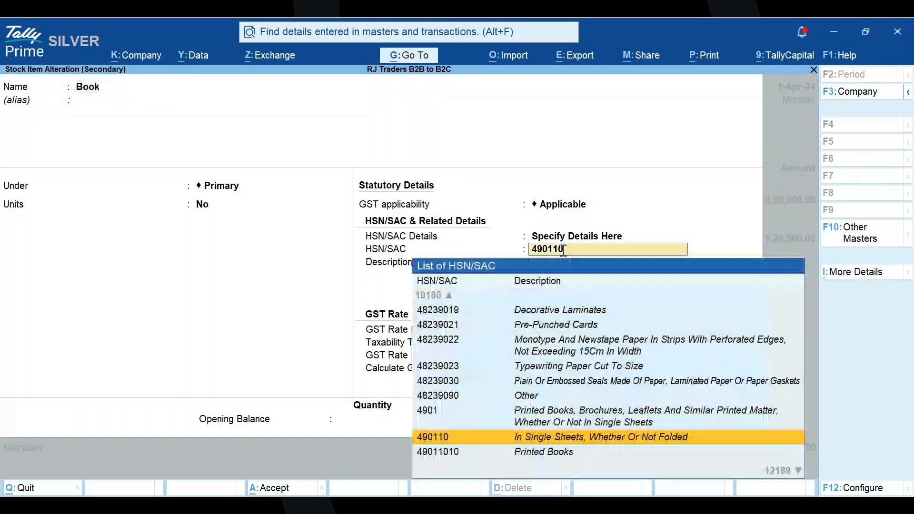
# - Show all additional details of the stock item Book and examine its HSN/SAC & Related Details history, including the HSN/SAC field
pyautogui.click(858, 273)
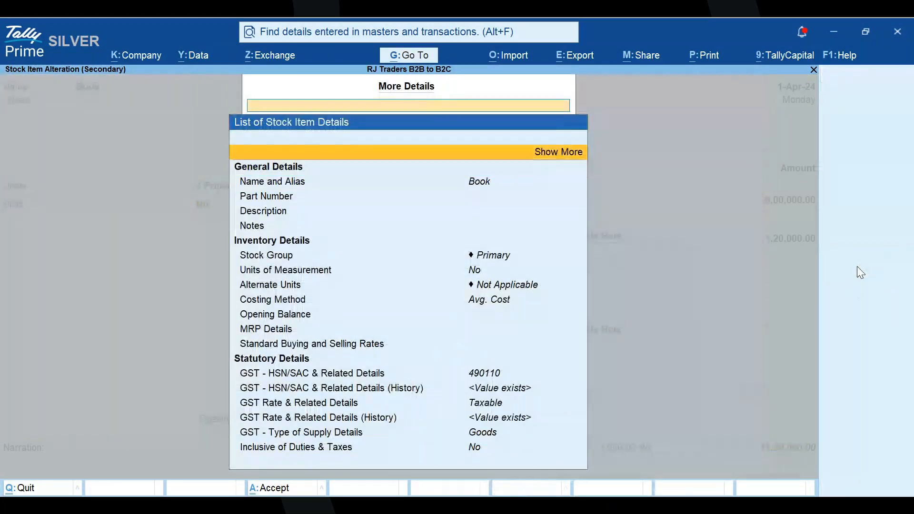
pyautogui.press('Return')
pyautogui.press('Down')
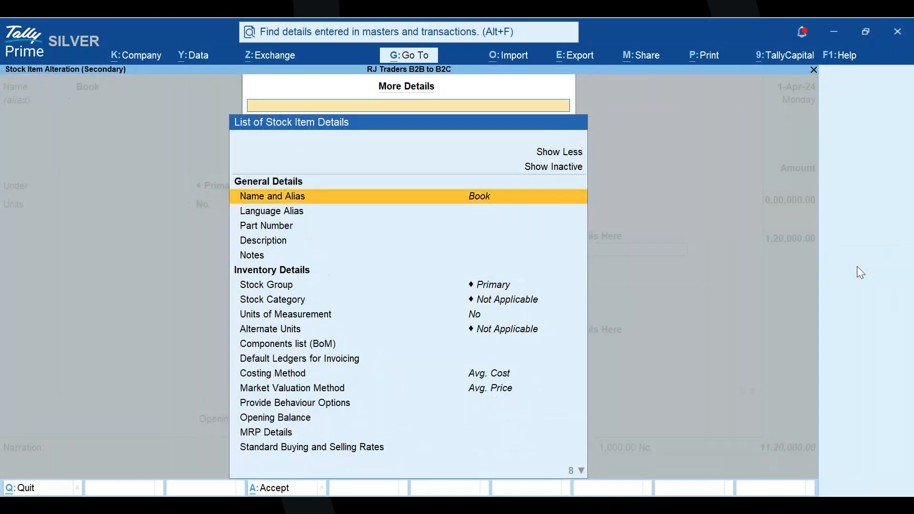
pyautogui.press('Down')
pyautogui.press('Down')
pyautogui.press('Down')
pyautogui.press('Down')
pyautogui.press('Down')
pyautogui.press('Down')
pyautogui.press('Down')
pyautogui.press('Down')
pyautogui.press('Down')
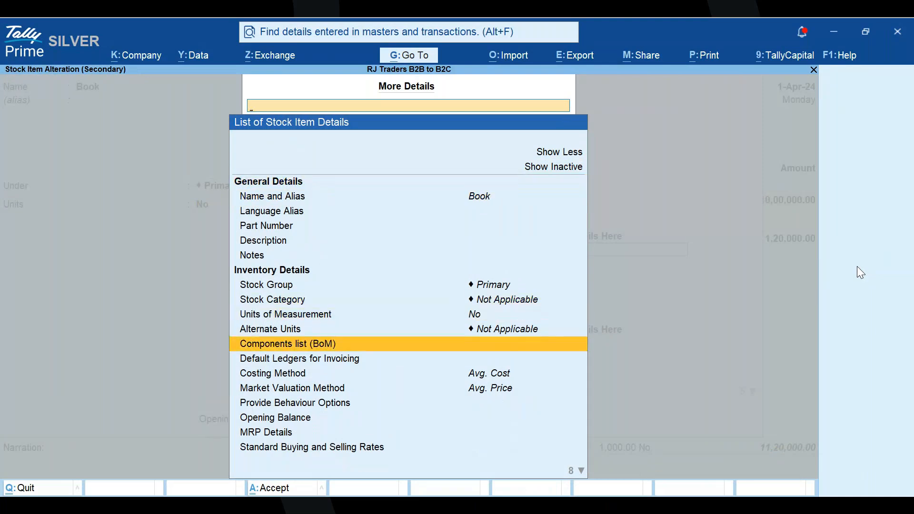
pyautogui.press('Down')
pyautogui.press('Down')
pyautogui.press('Down')
pyautogui.press('Down')
pyautogui.press('Down')
pyautogui.press('Down')
pyautogui.press('Down')
pyautogui.press('Down')
pyautogui.press('Down')
pyautogui.press('Down')
pyautogui.press('Down')
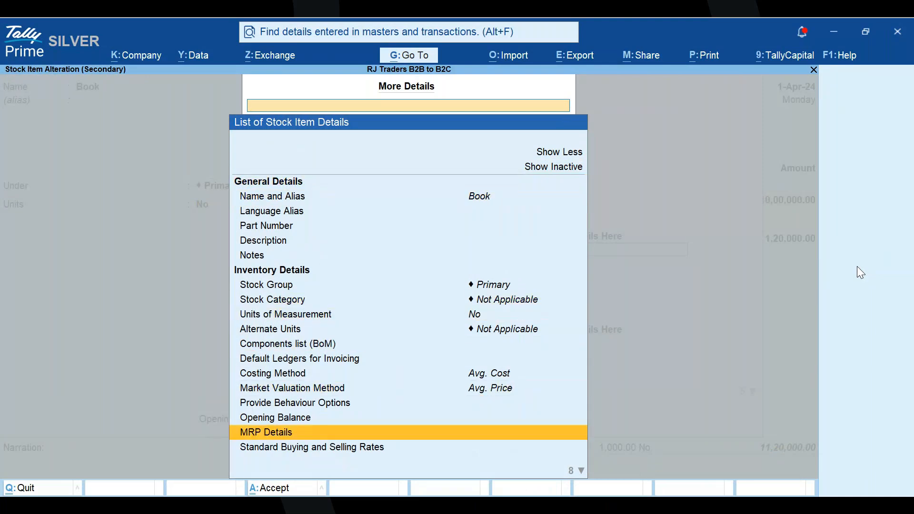
pyautogui.press('Down')
pyautogui.press('Down')
pyautogui.press('Down')
pyautogui.press('Up')
pyautogui.press('Up')
pyautogui.press('Up')
pyautogui.press('Up')
pyautogui.press('Up')
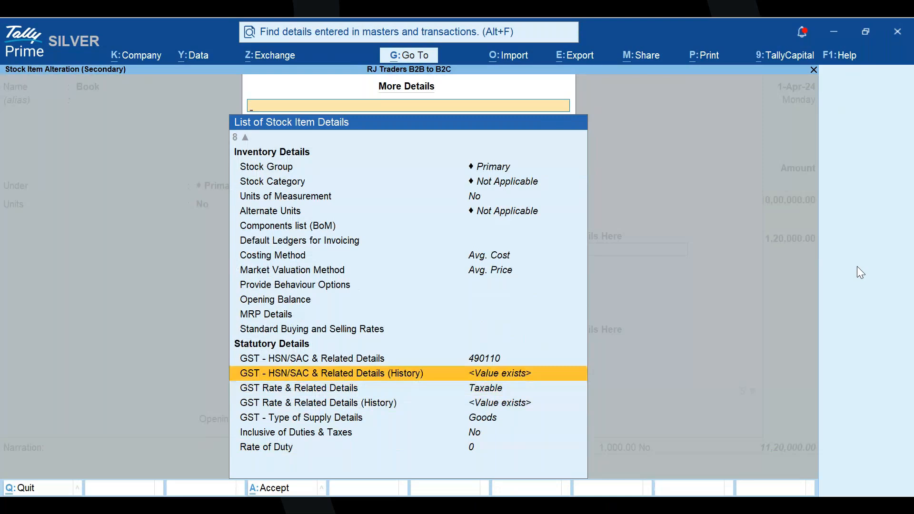
pyautogui.press('Return')
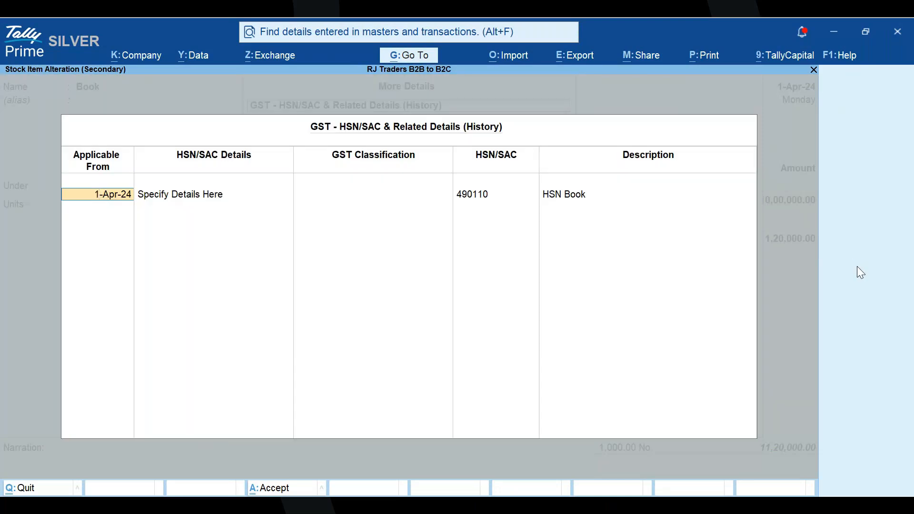
pyautogui.press('Return')
pyautogui.press('Return')
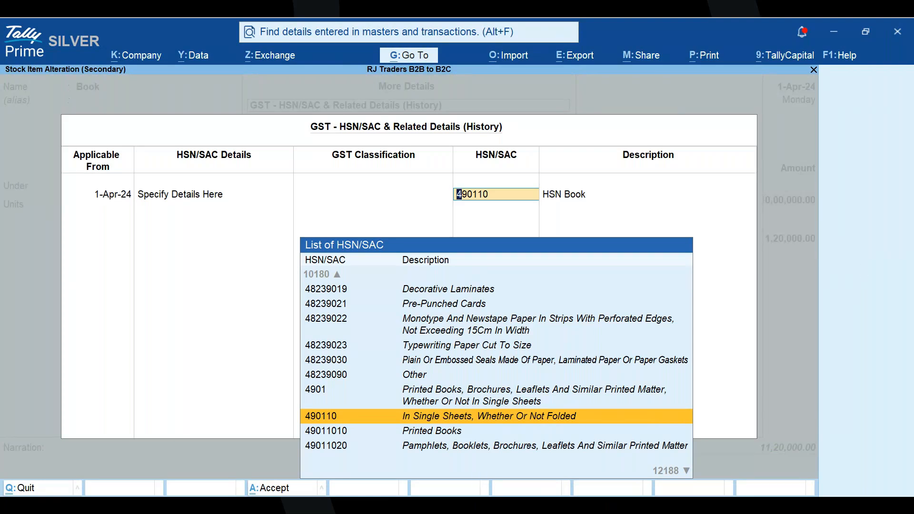
pyautogui.hotkey('alt', 'Tab')
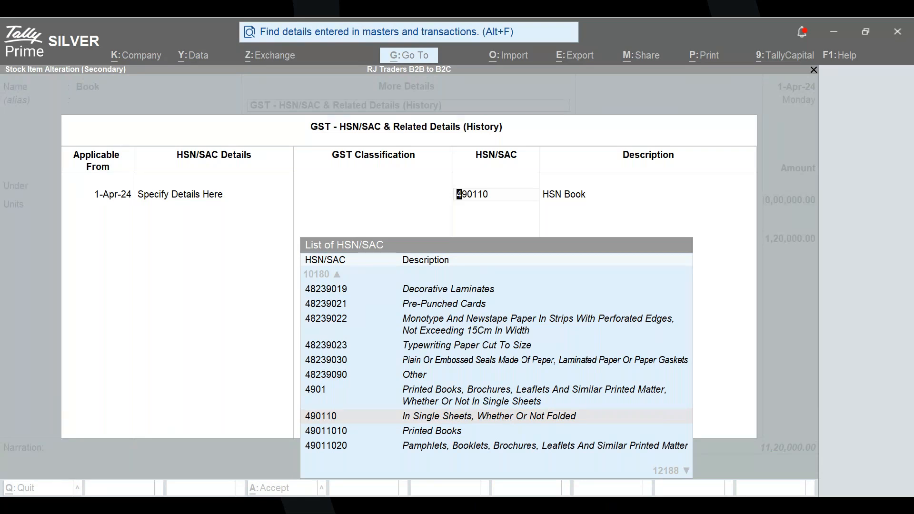
# - Accept the HSN/SAC history and the stock item Book, and open the GST Rate and Related Details of the voucher's Book line
pyautogui.hotkey('ctrl', 'a')
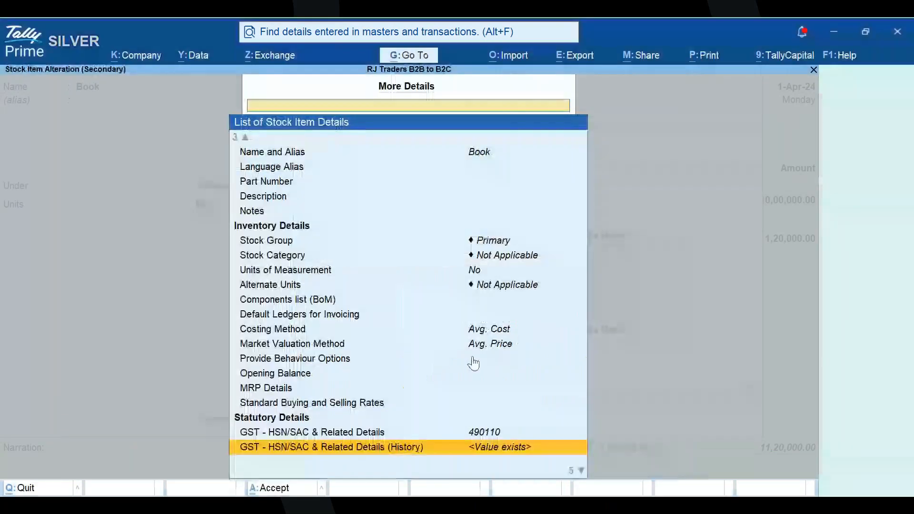
pyautogui.hotkey('ctrl', 'a')
pyautogui.press('Return')
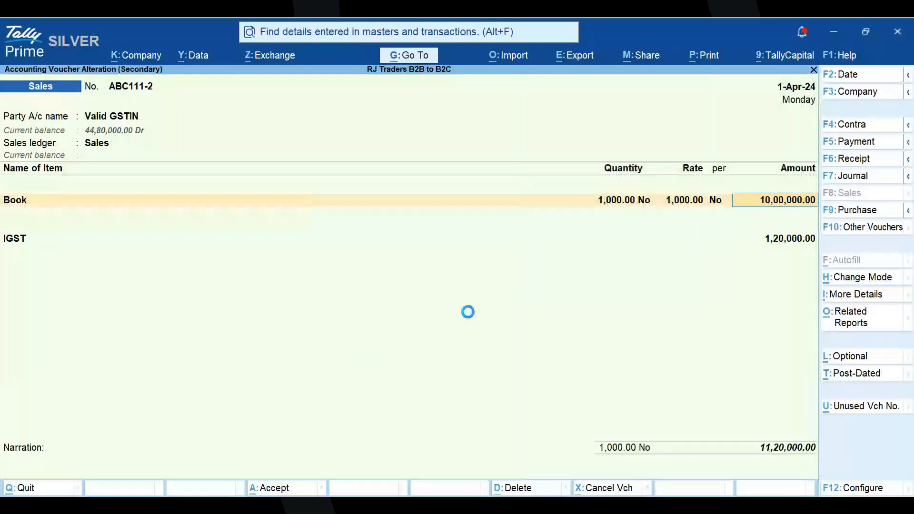
pyautogui.press('Return')
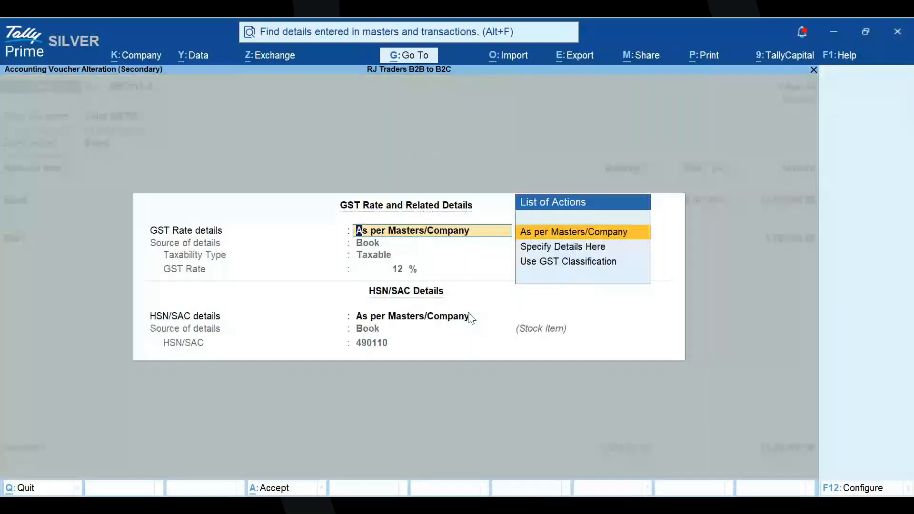
# - Configure the GST details to modify the source of tax rate details and show the nature of transaction, tax breakup and cess details
pyautogui.press('F12')
pyautogui.press('y')
pyautogui.press('y')
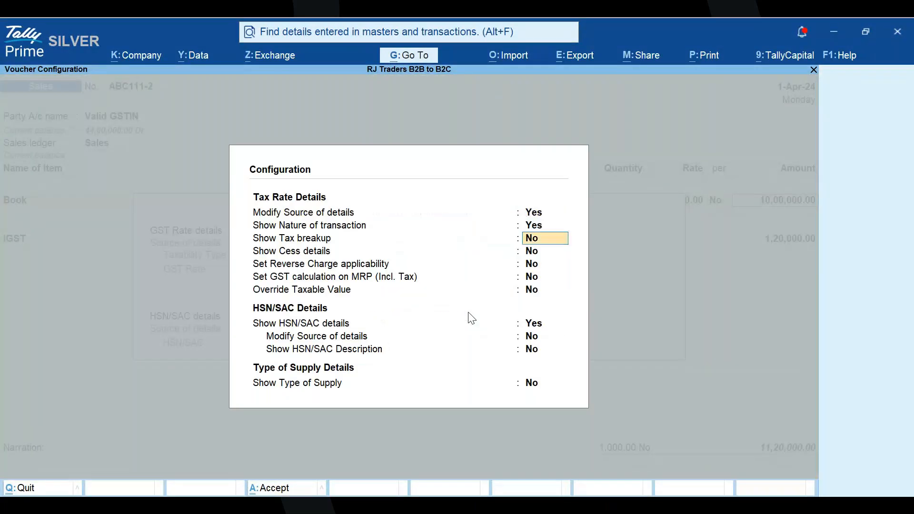
pyautogui.press('y')
pyautogui.press('y')
pyautogui.hotkey('ctrl', 'a')
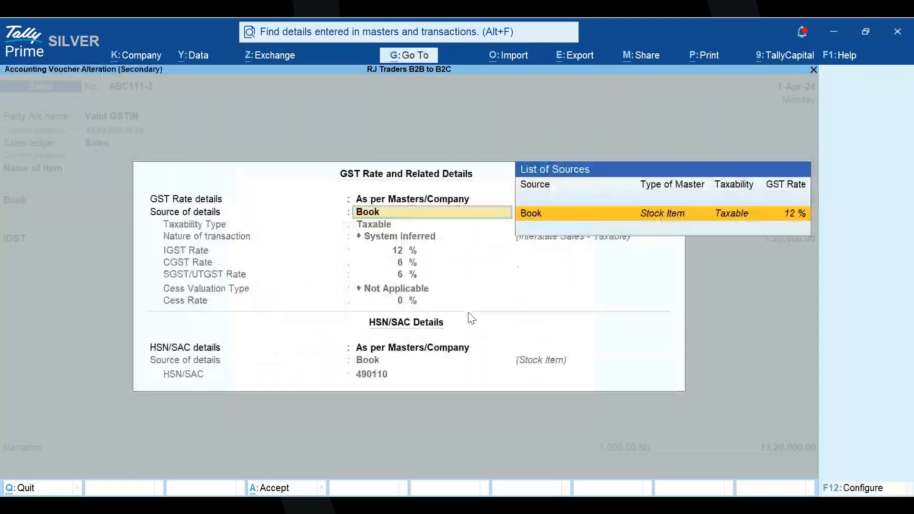
# - Set the Book line's HSN/SAC details to Specify Details Here and bring up the list of HSN/SAC codes
pyautogui.press('Return')
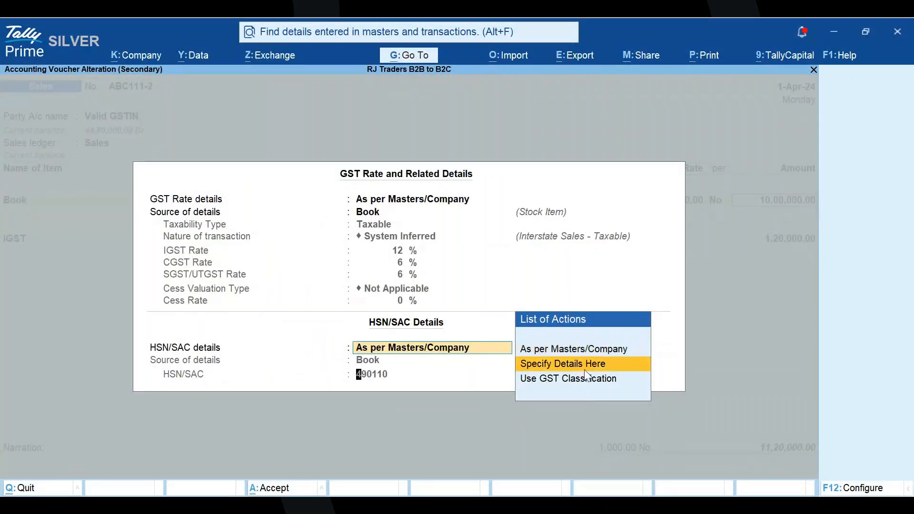
pyautogui.press('Return')
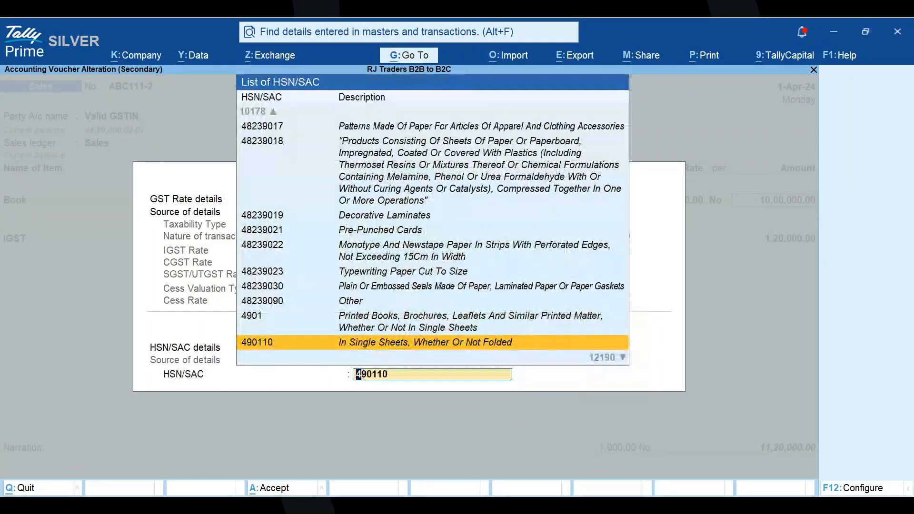